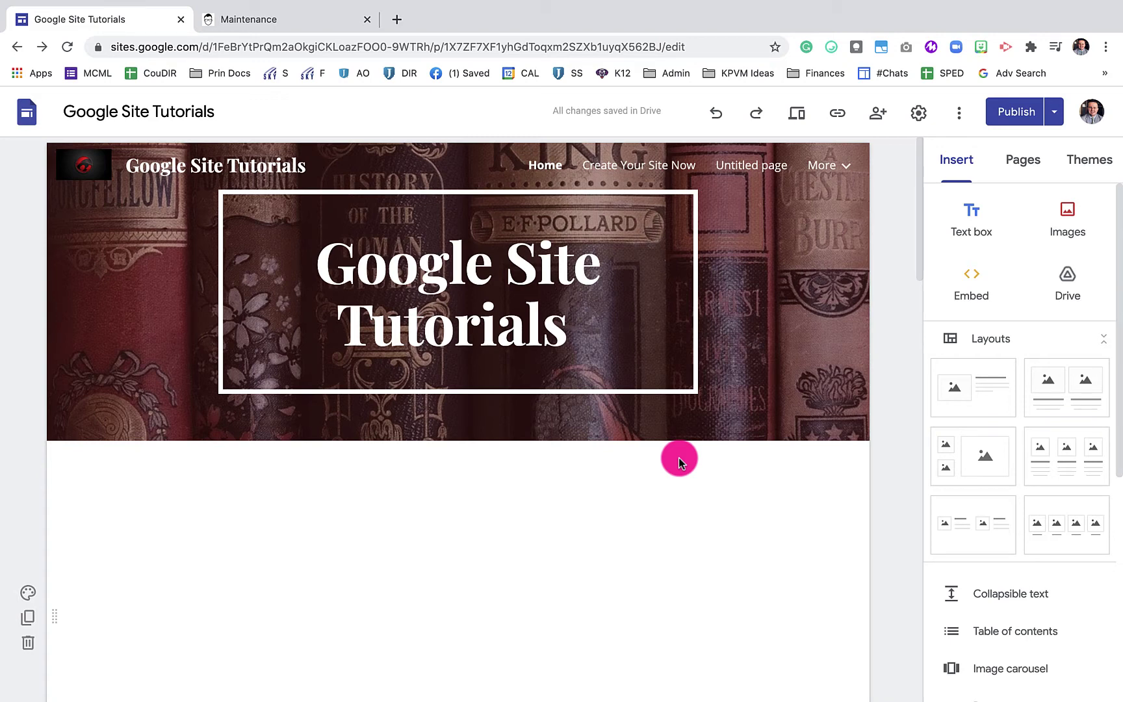
- Examine the Google Sites Analytics settings, including the tracking or measurement ID field
mouse_move(634, 268)
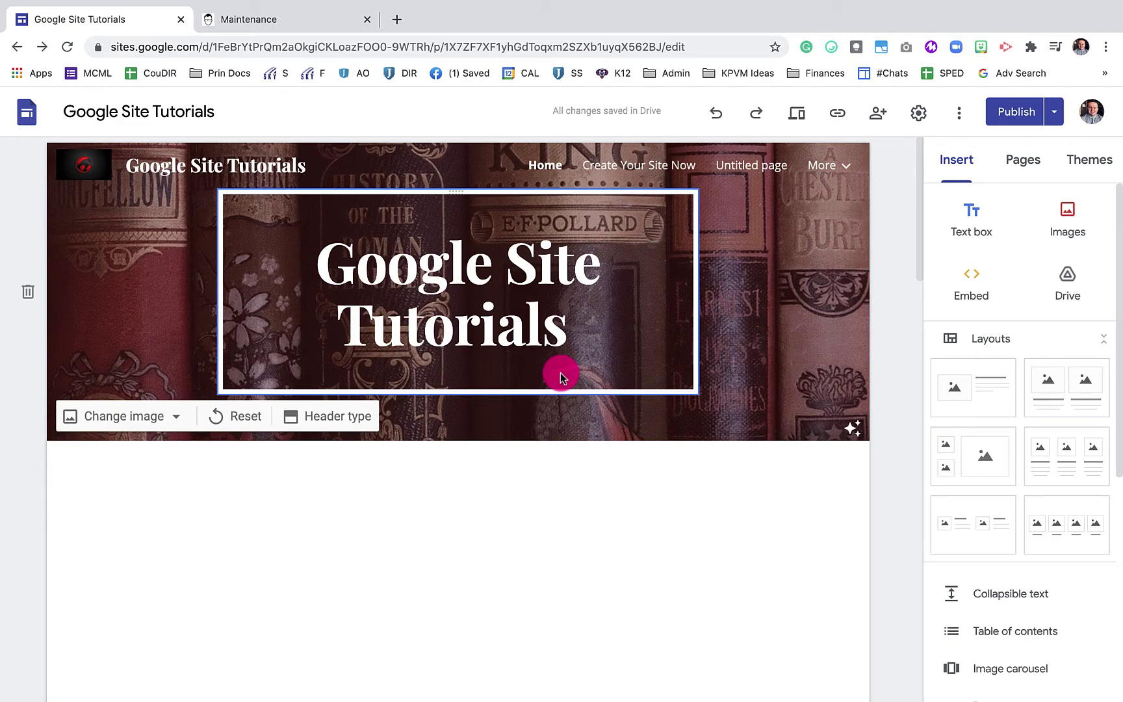
key(ctrl+Right)
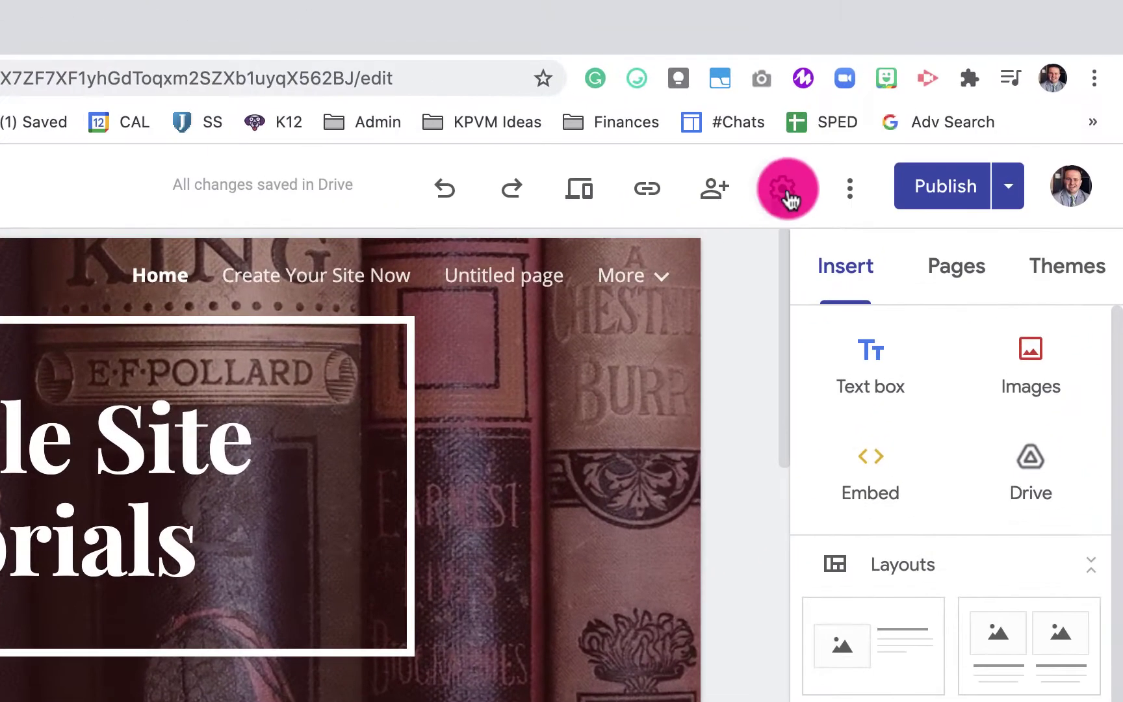
click(921, 115)
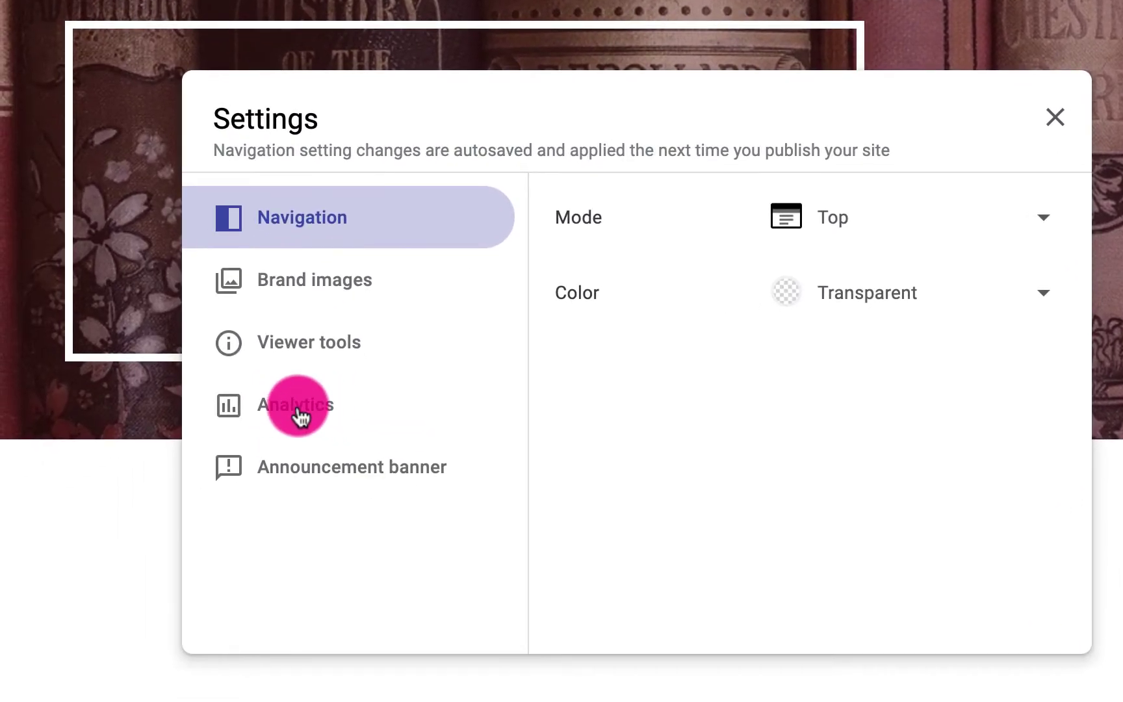
click(301, 416)
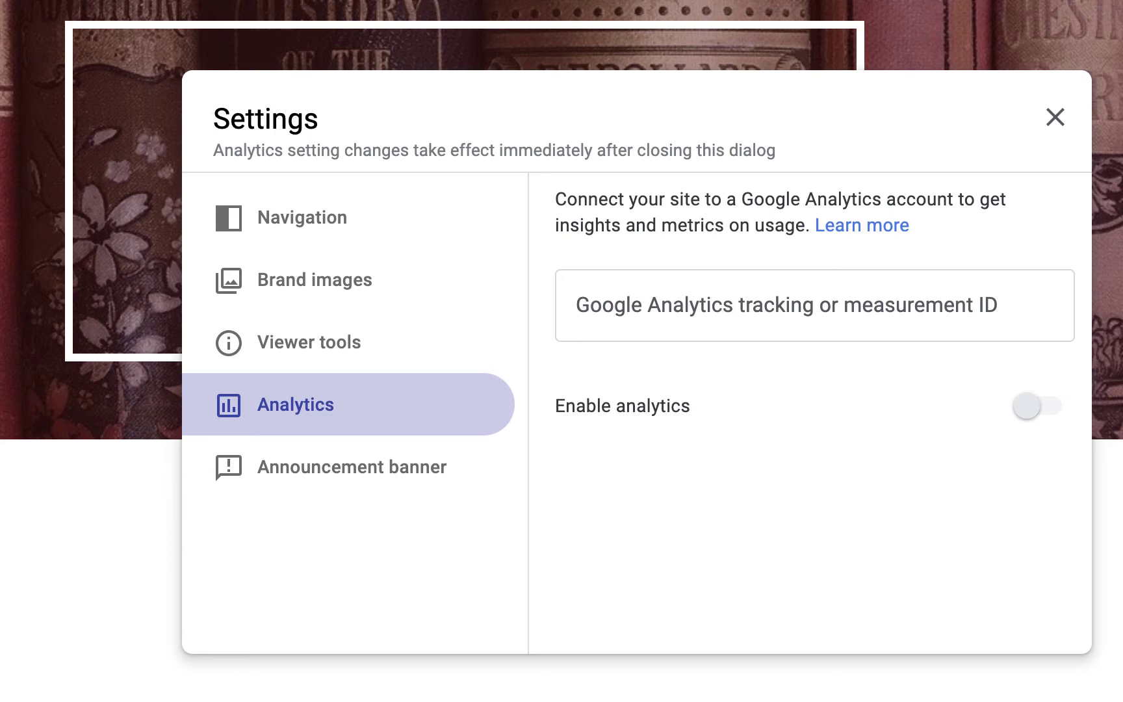
click(1055, 120)
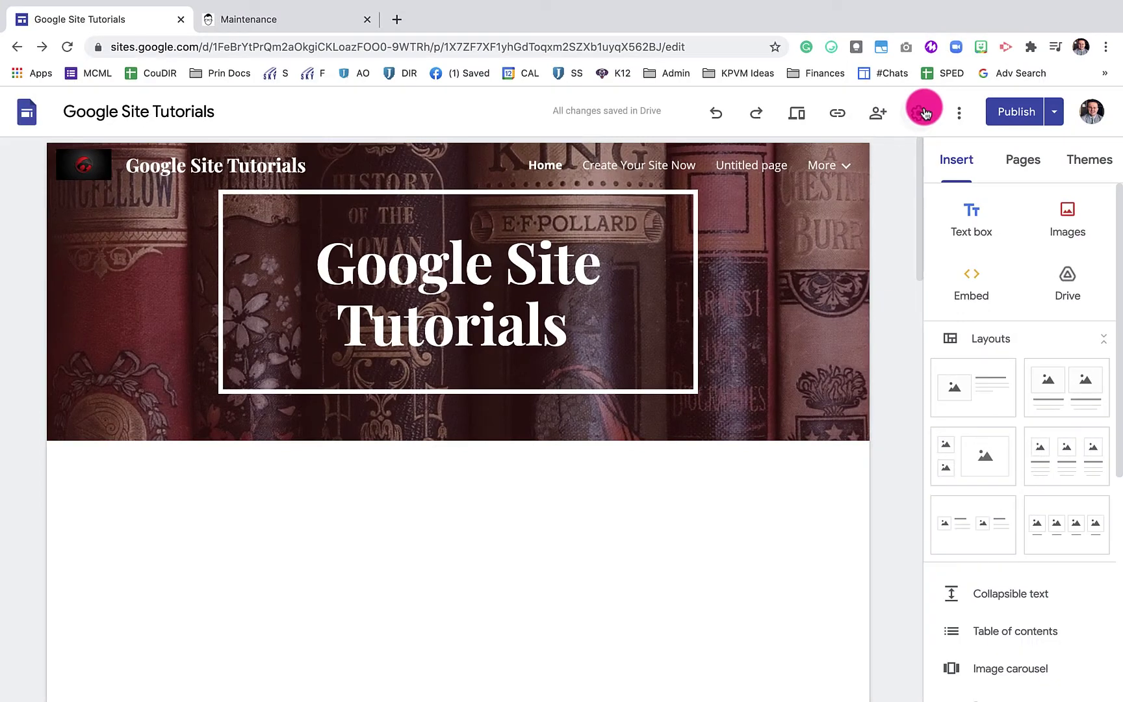
click(922, 112)
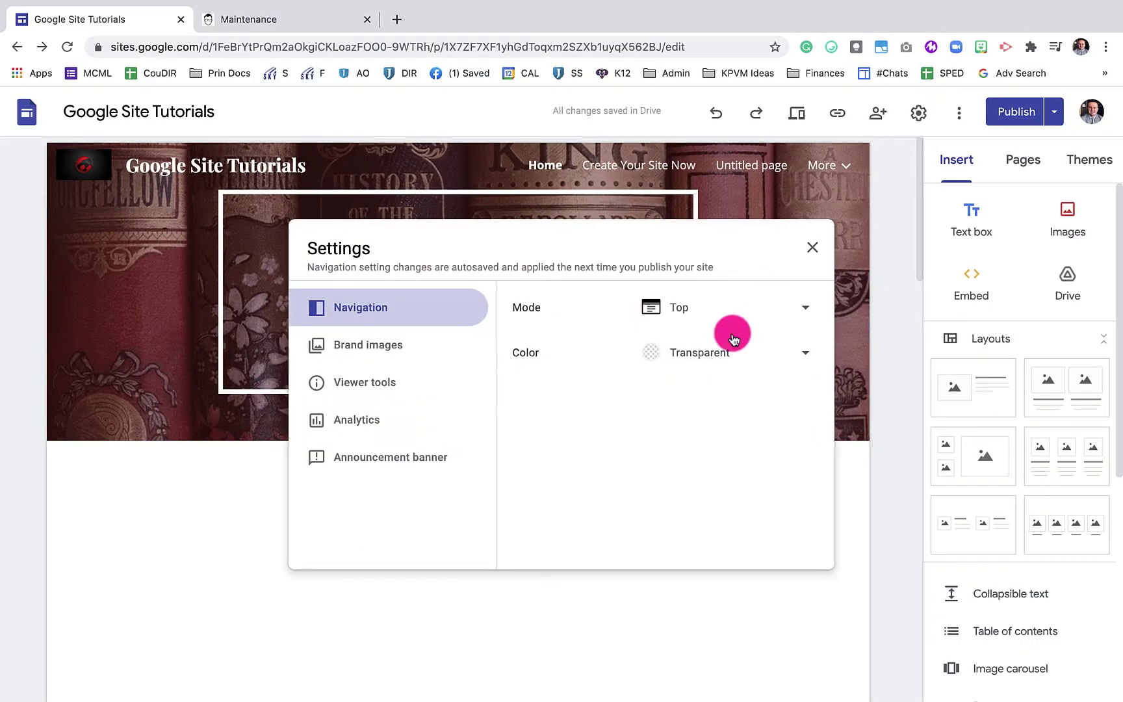
click(363, 423)
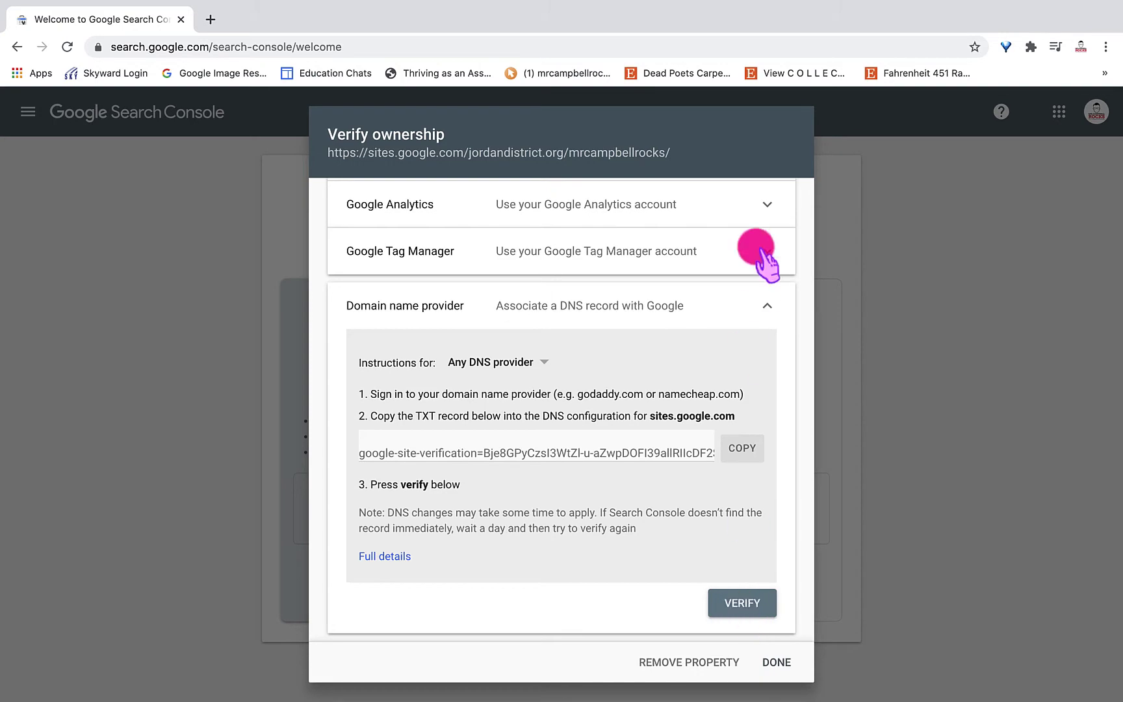
- In Google Search Console, dismiss the open ownership dialog, check the site address under URL prefix and submit it for verification
click(778, 662)
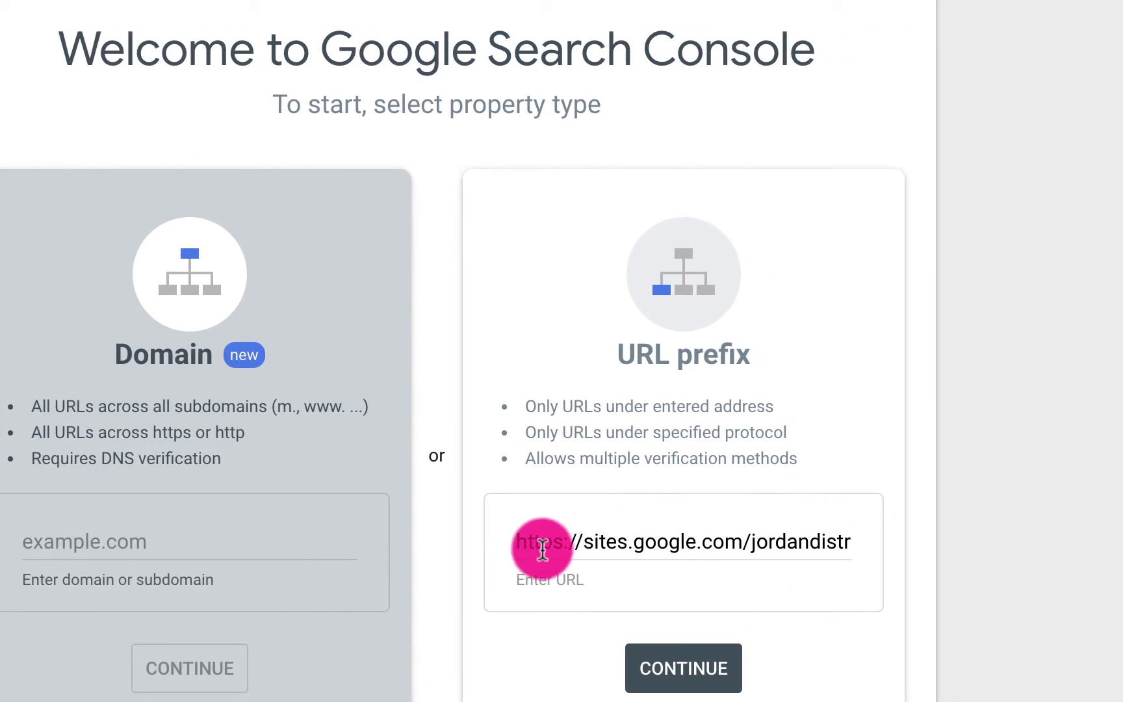
drag(540, 551, 856, 546)
click(682, 543)
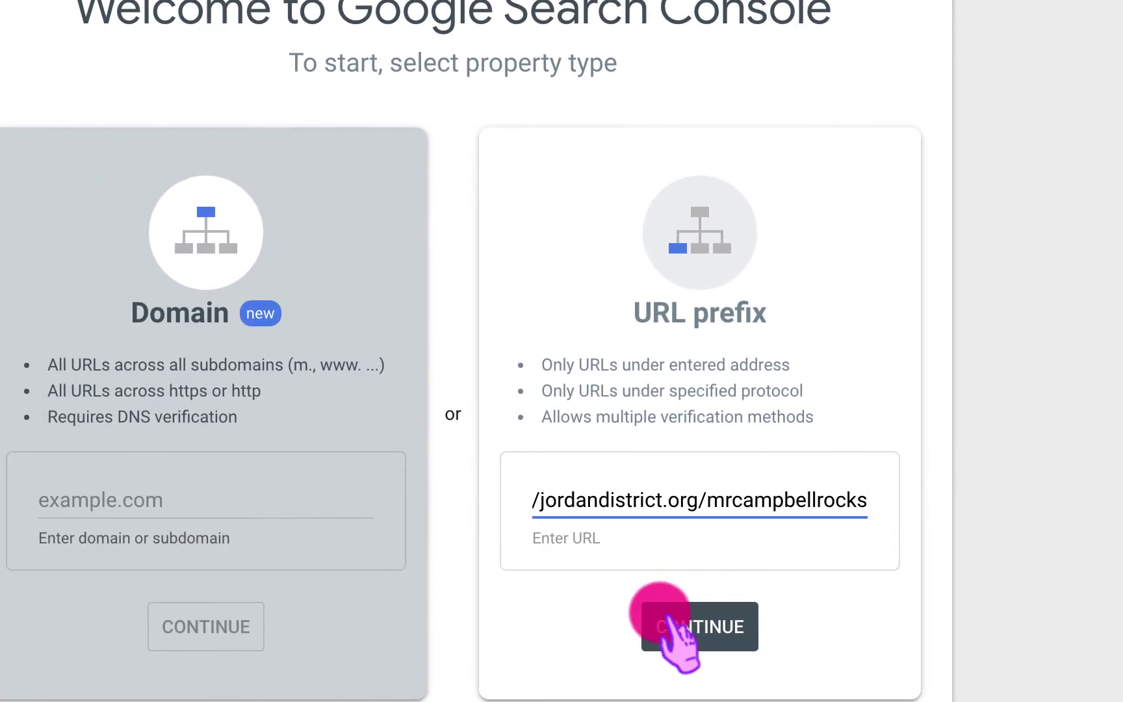
click(411, 668)
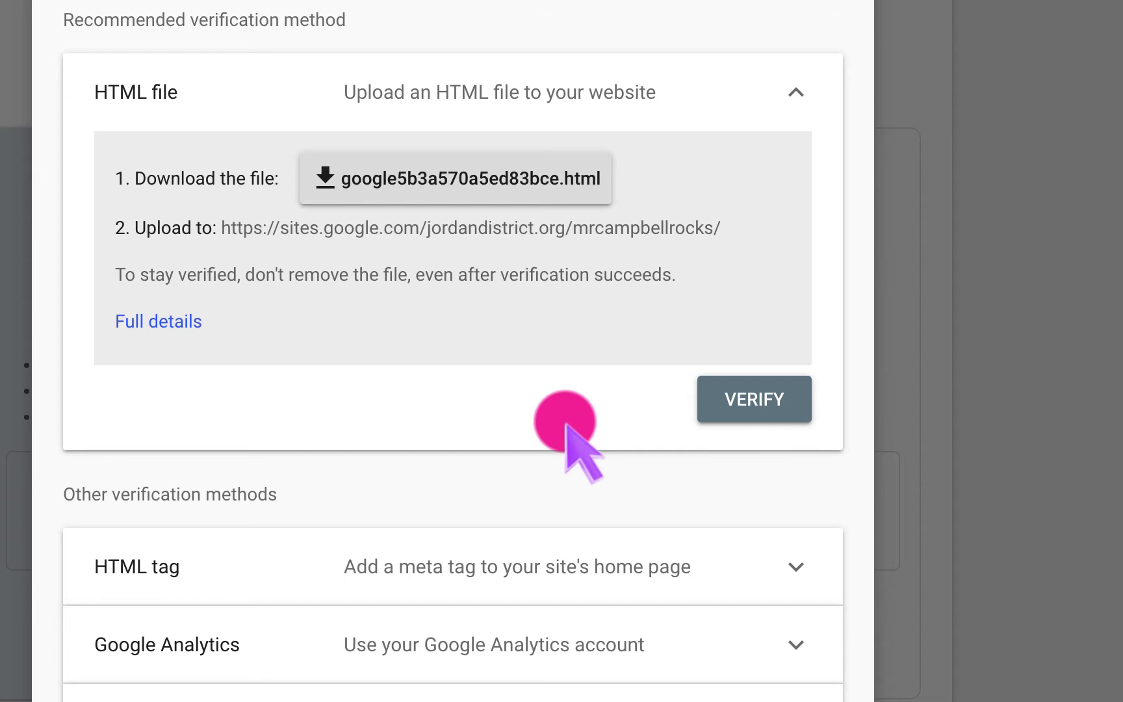
- Examine the HTML file verification method and expand the HTML tag method to read its instructions
scroll(569, 436, down, 2)
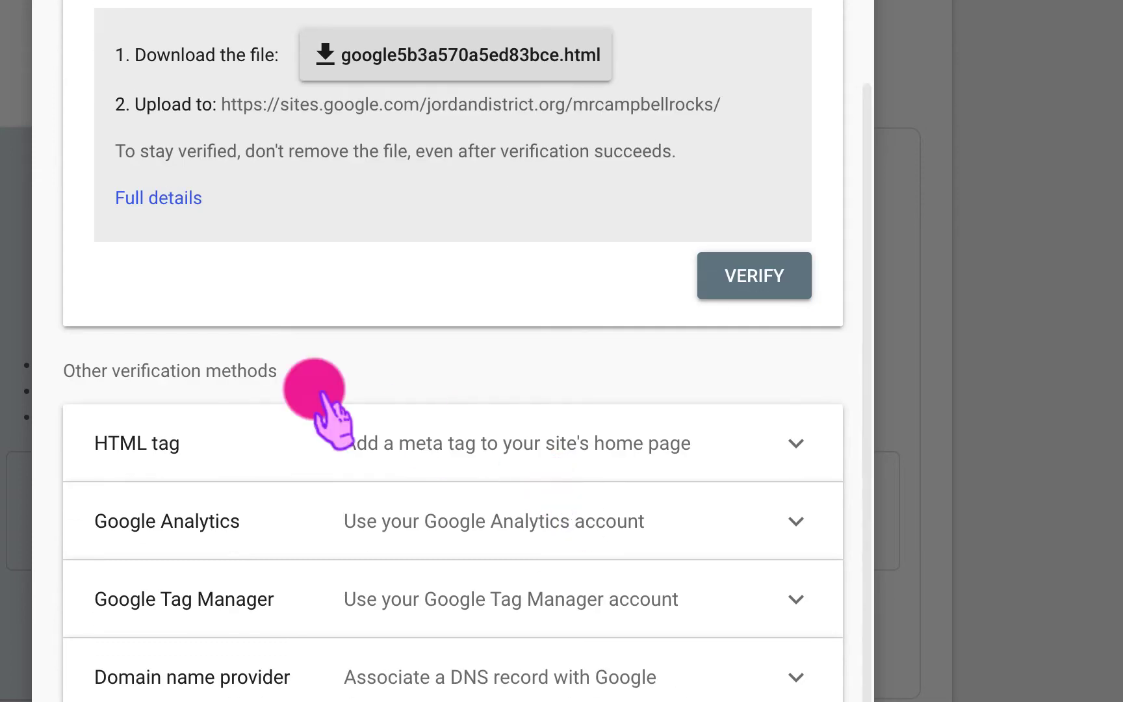
scroll(450, 642, up, 2)
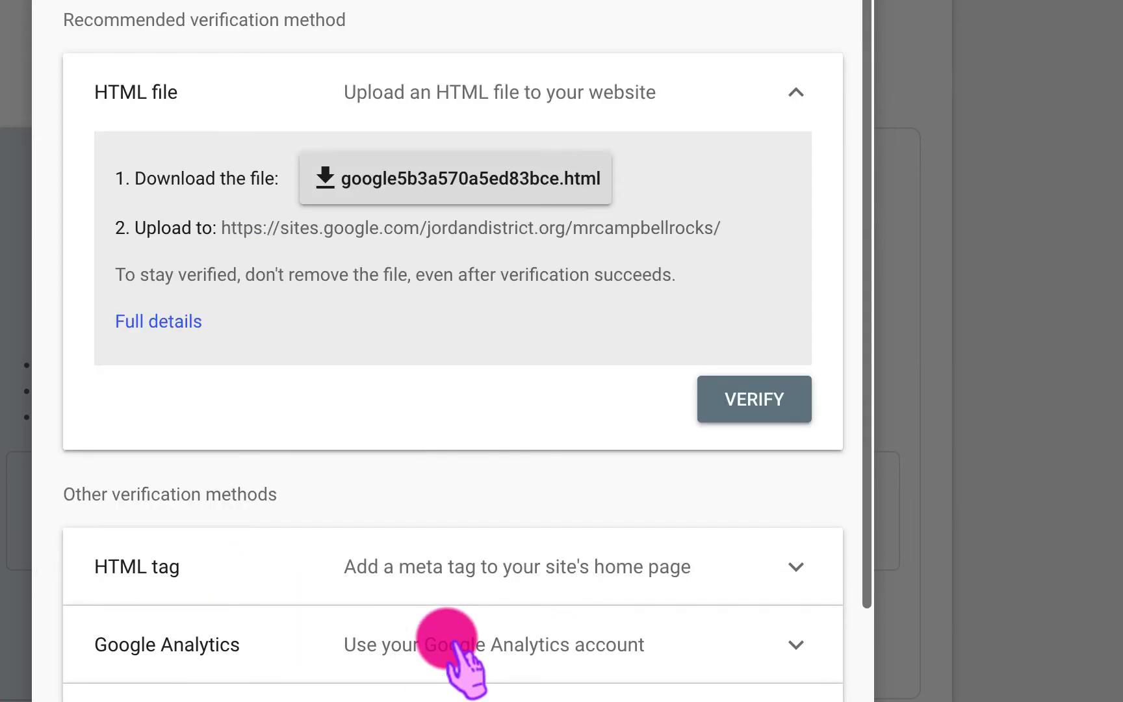
scroll(647, 535, down, 2)
scroll(656, 436, up, 2)
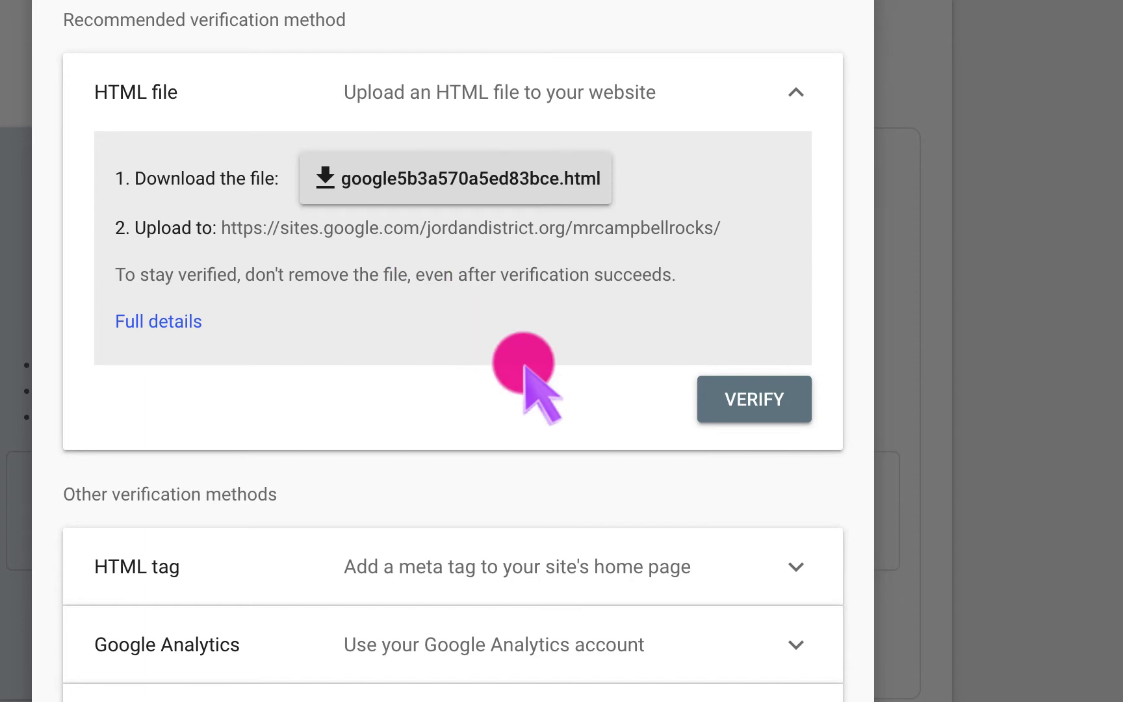
scroll(525, 366, down, 1)
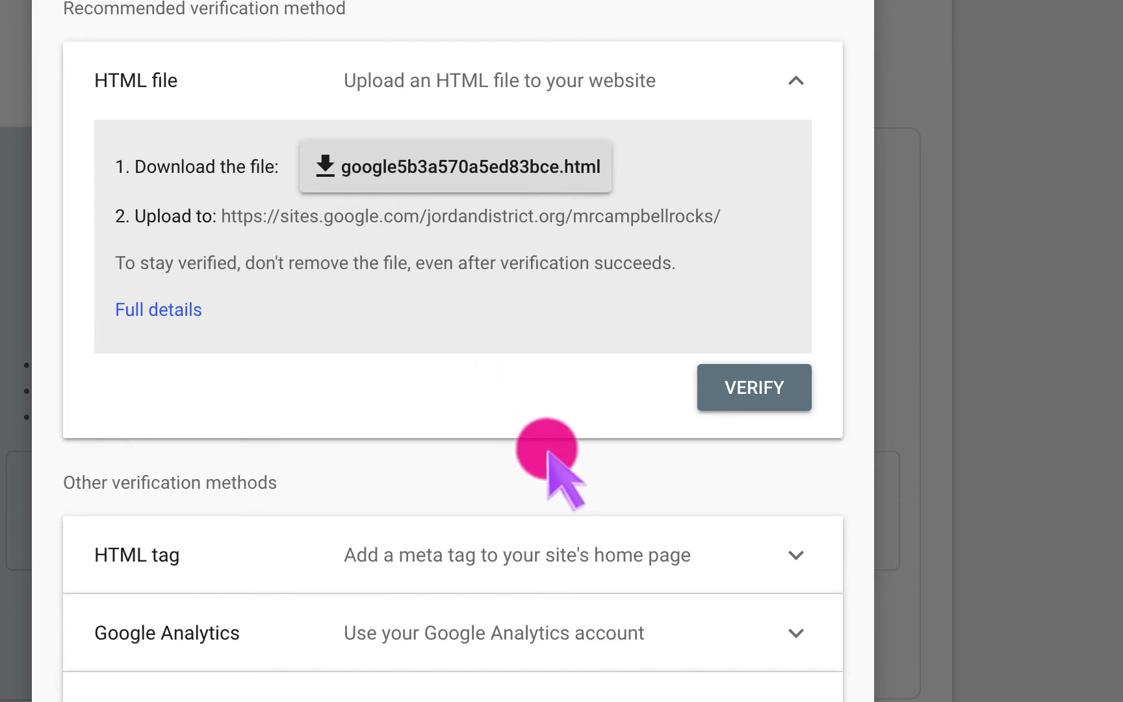
scroll(552, 464, down, 2)
click(723, 437)
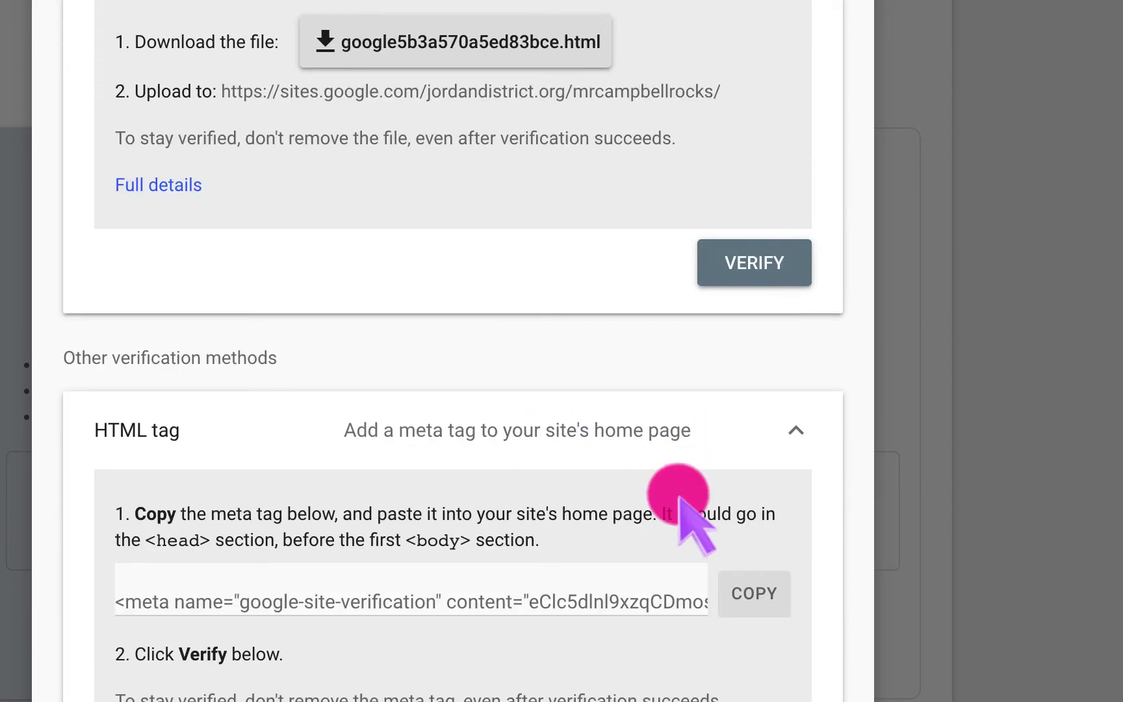
scroll(677, 489, down, 4)
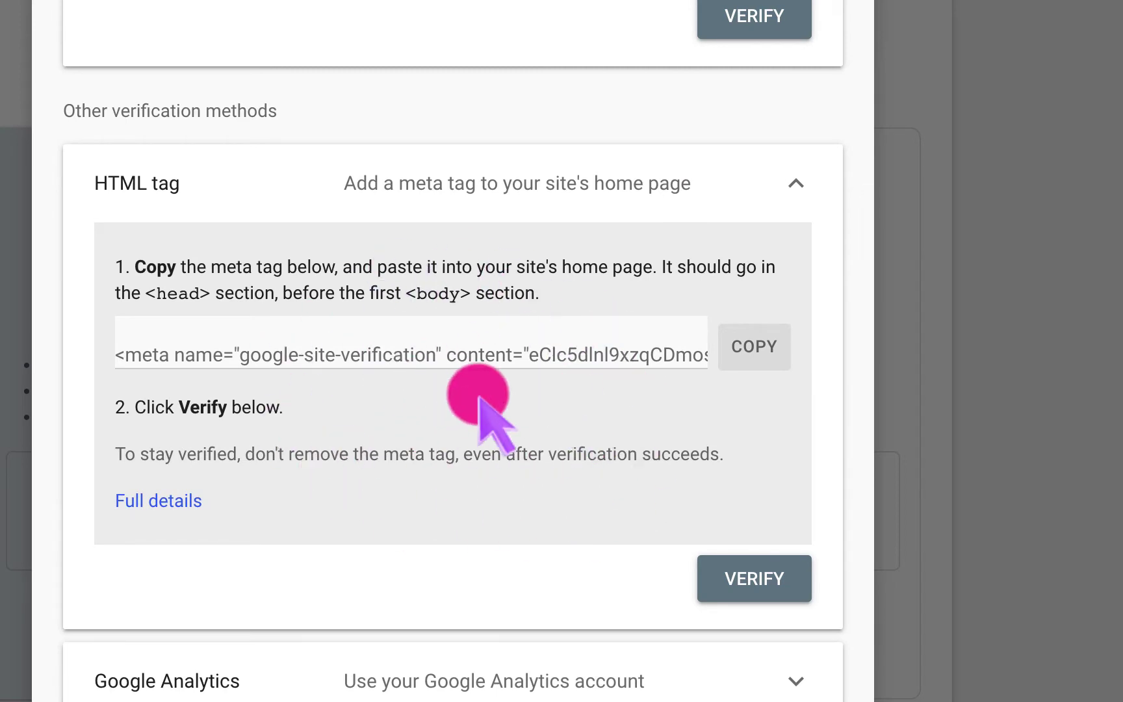
- Expand the Google Analytics verification method and read its requirements
scroll(494, 417, down, 2)
click(732, 538)
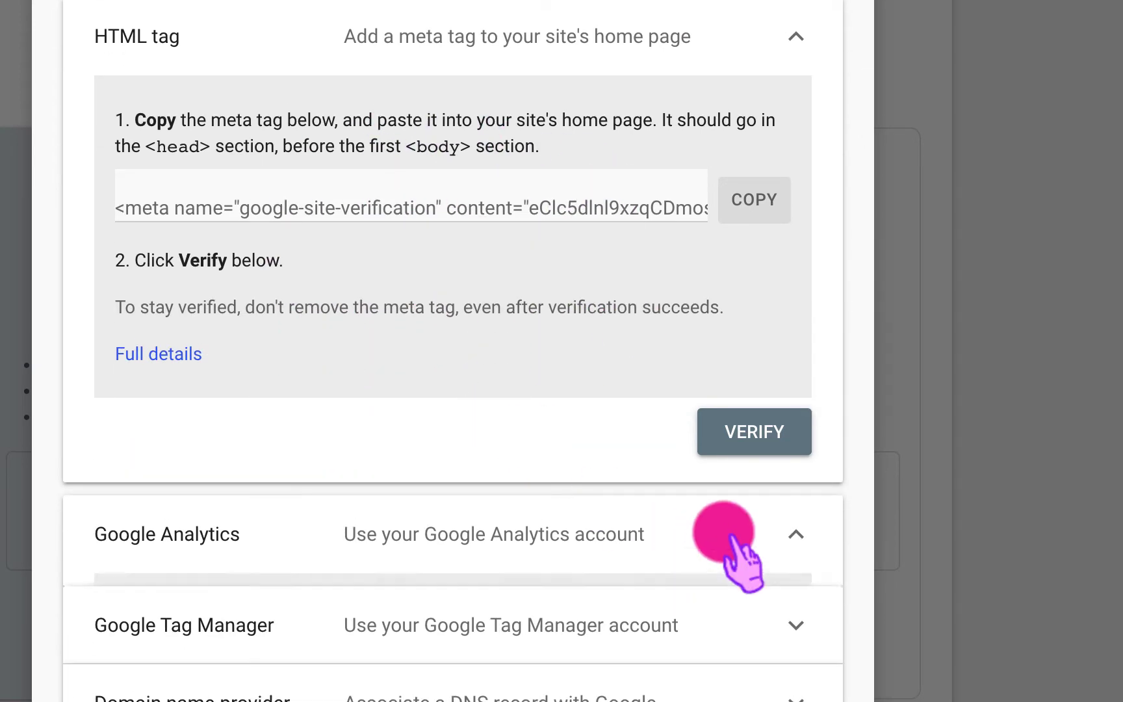
scroll(526, 552, down, 5)
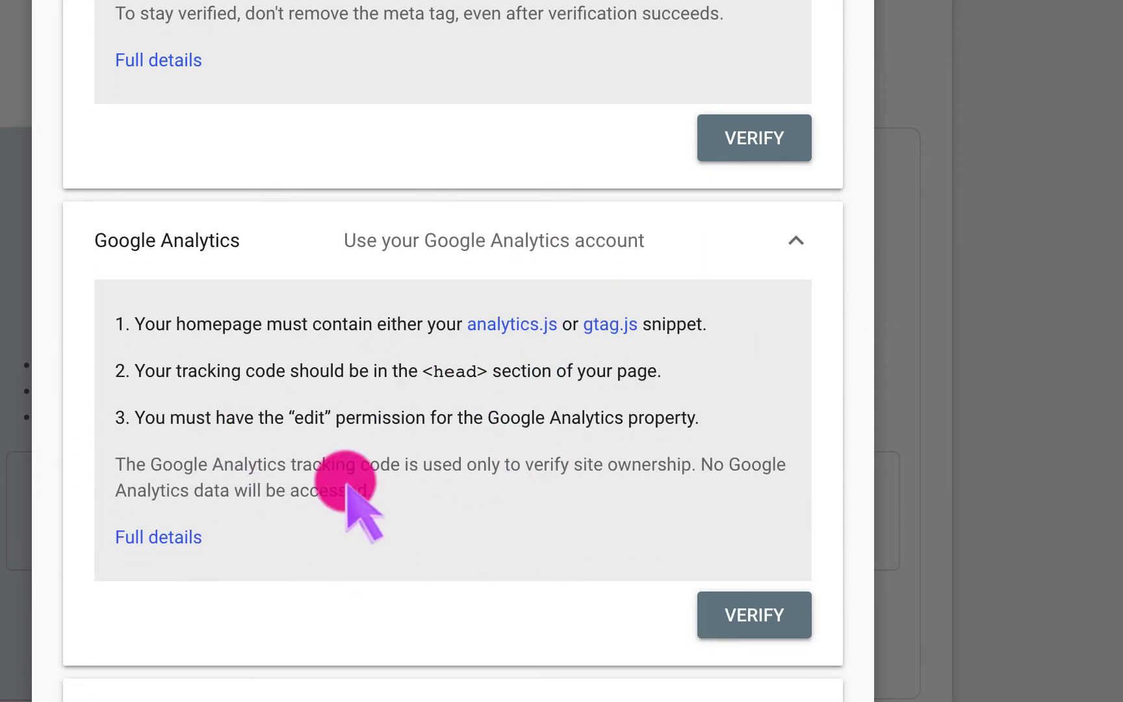
scroll(540, 539, down, 2)
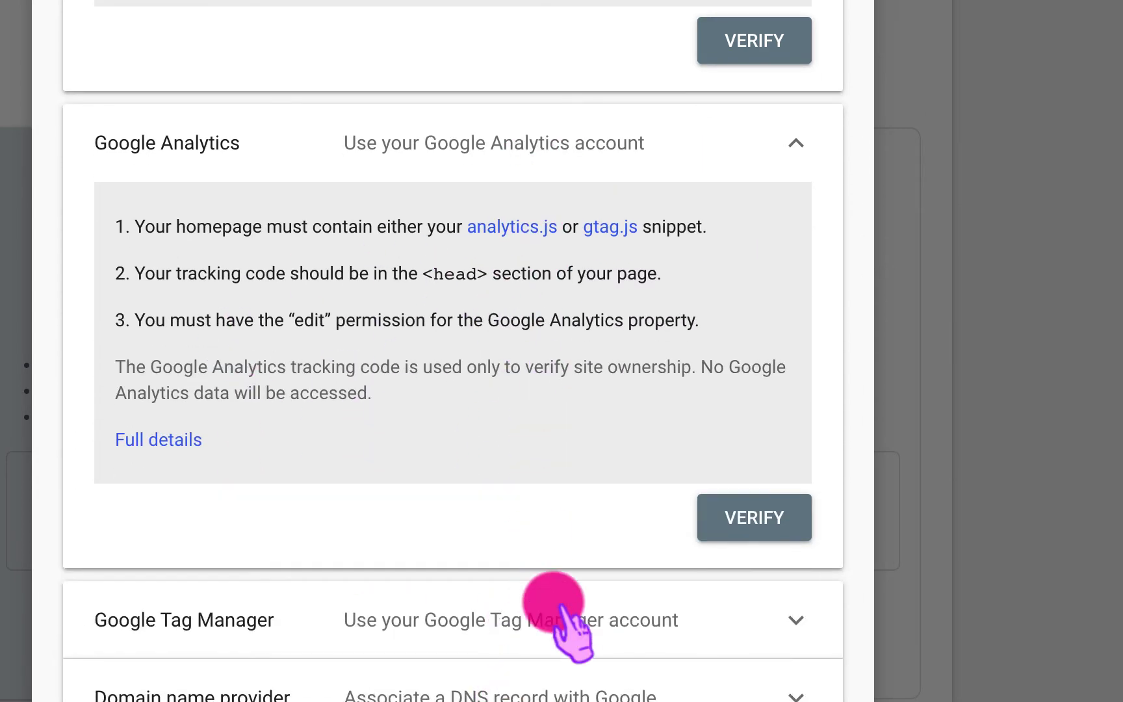
scroll(780, 689, down, 1)
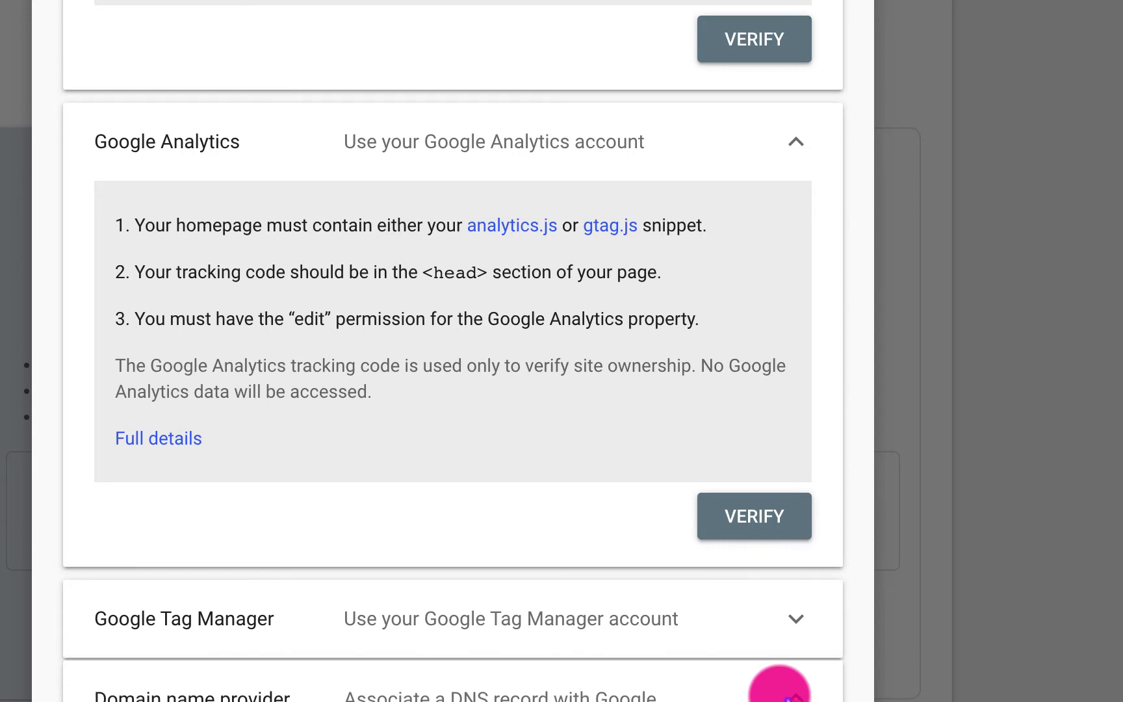
- Expand the Domain name provider method, read its DNS instructions and look back over the other verification methods
click(790, 697)
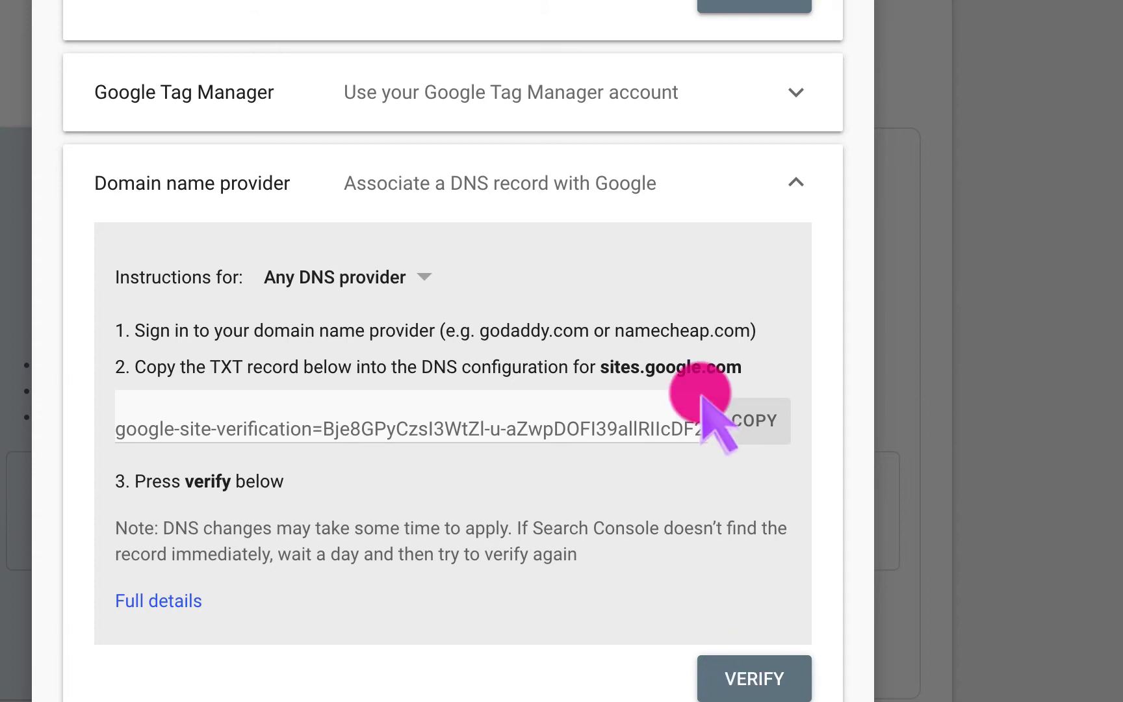
scroll(592, 335, up, 6)
scroll(584, 325, up, 12)
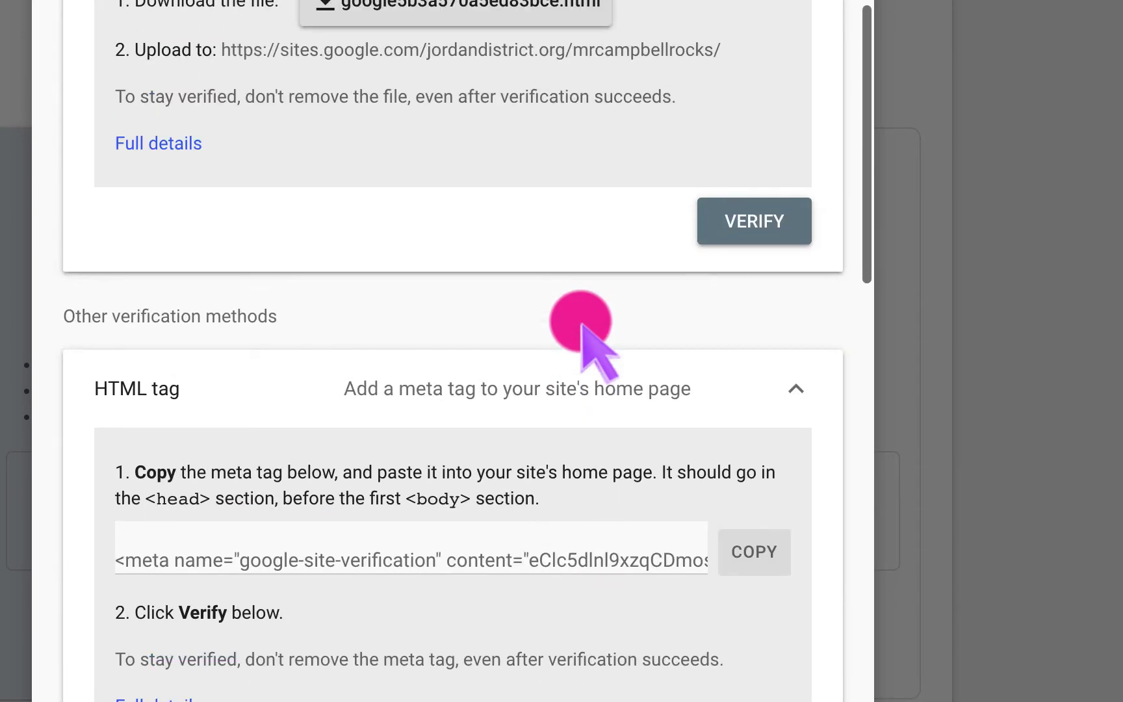
scroll(585, 325, up, 2)
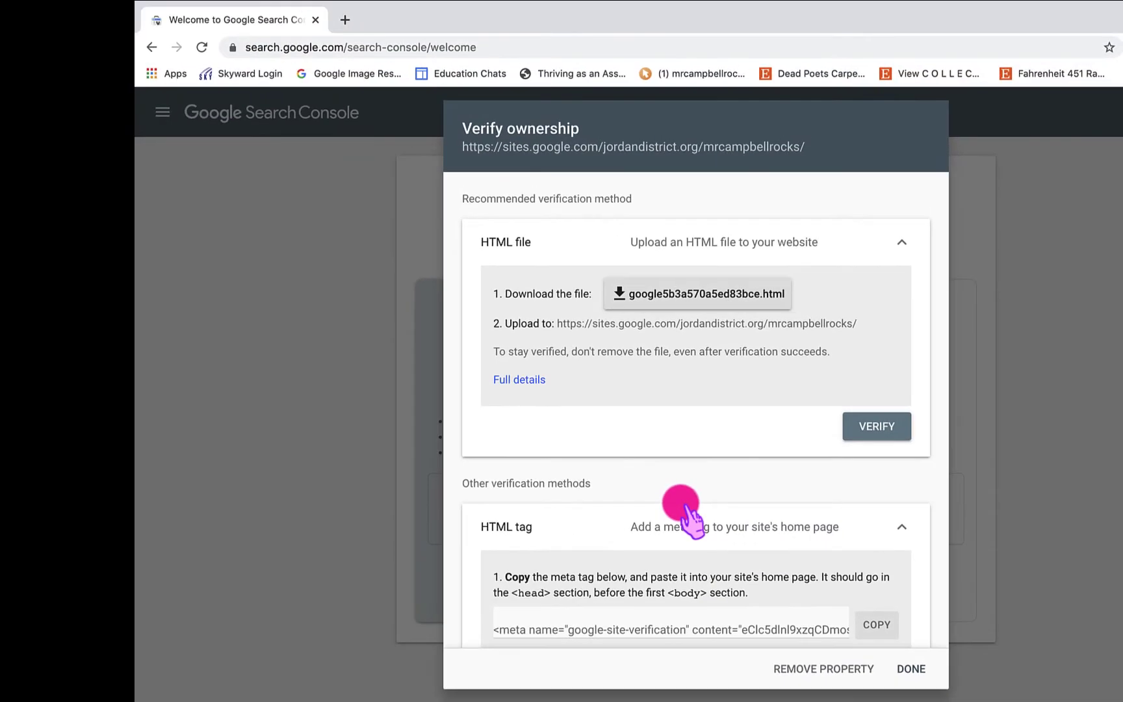
scroll(686, 513, down, 10)
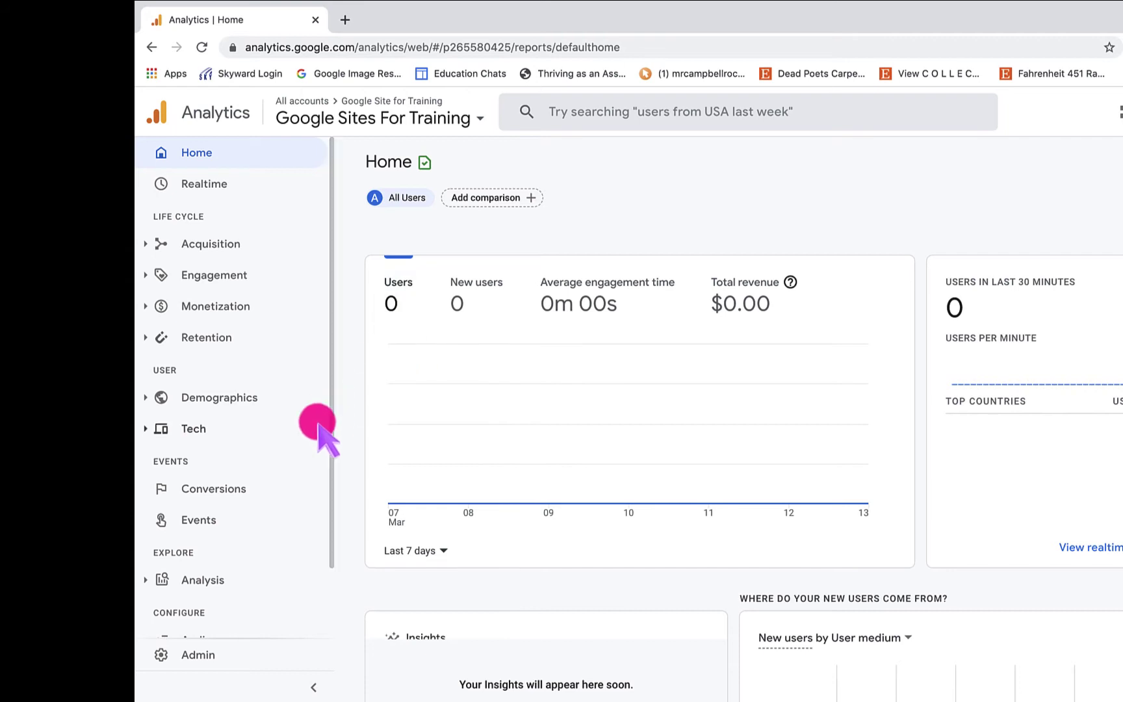
- In Google Analytics, open the Admin settings for Google Sites For Training and check the list of accounts
scroll(318, 432, down, 2)
scroll(305, 453, up, 2)
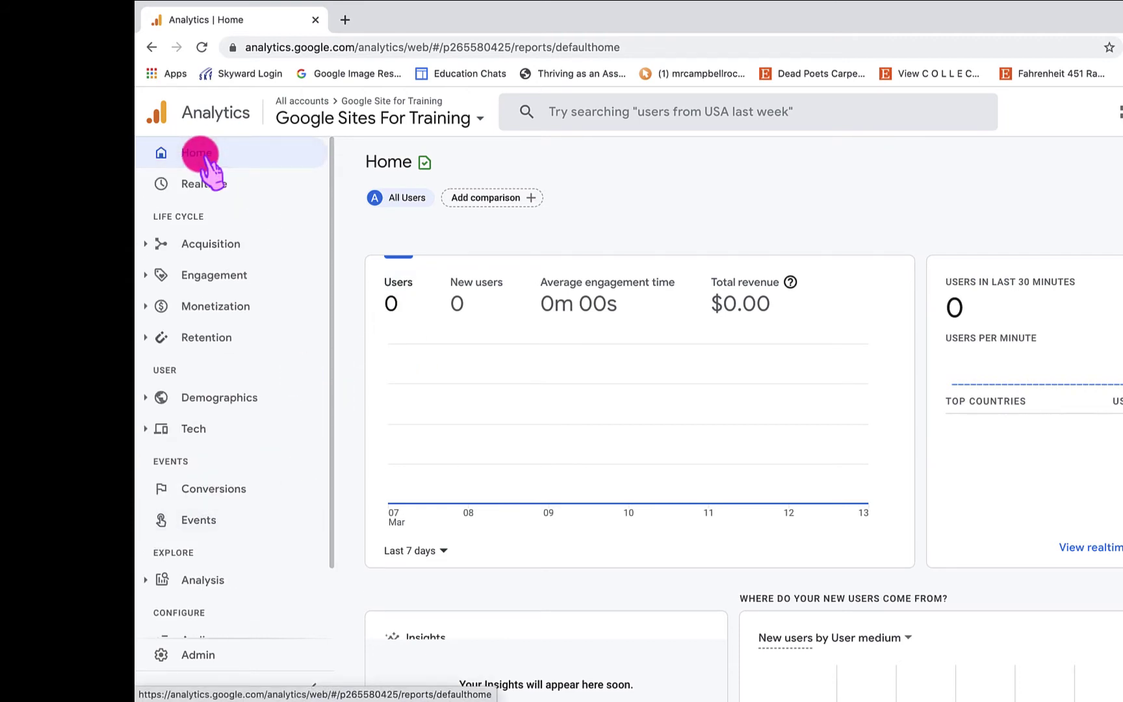
scroll(218, 455, down, 2)
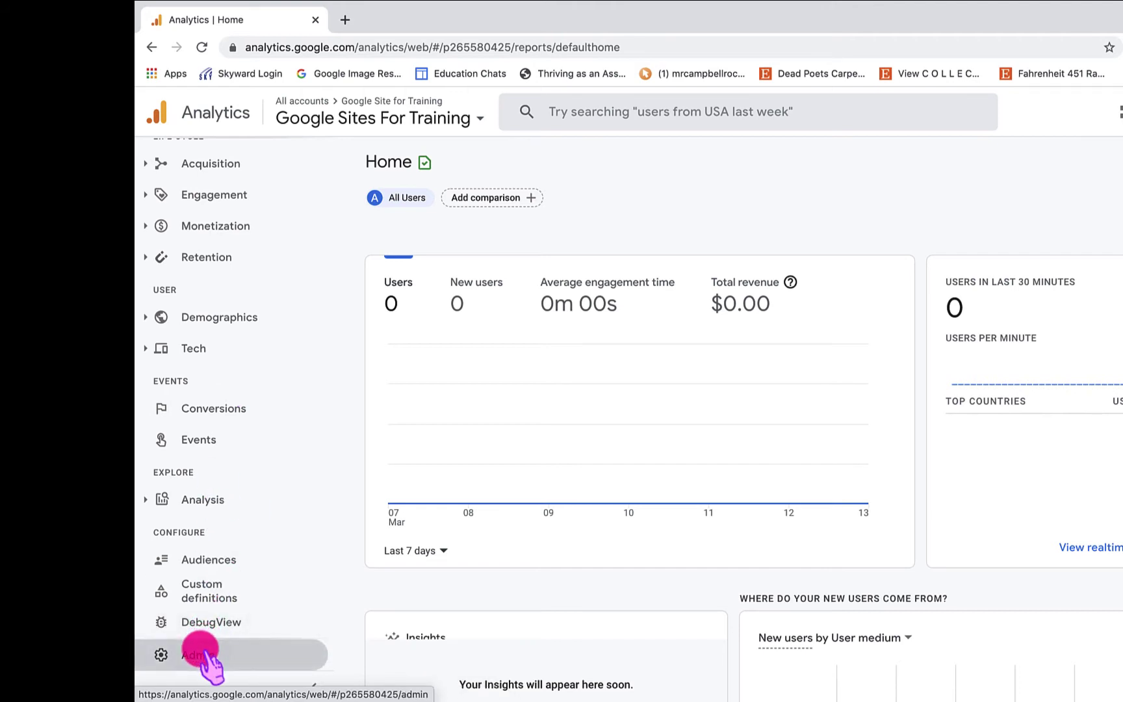
click(207, 653)
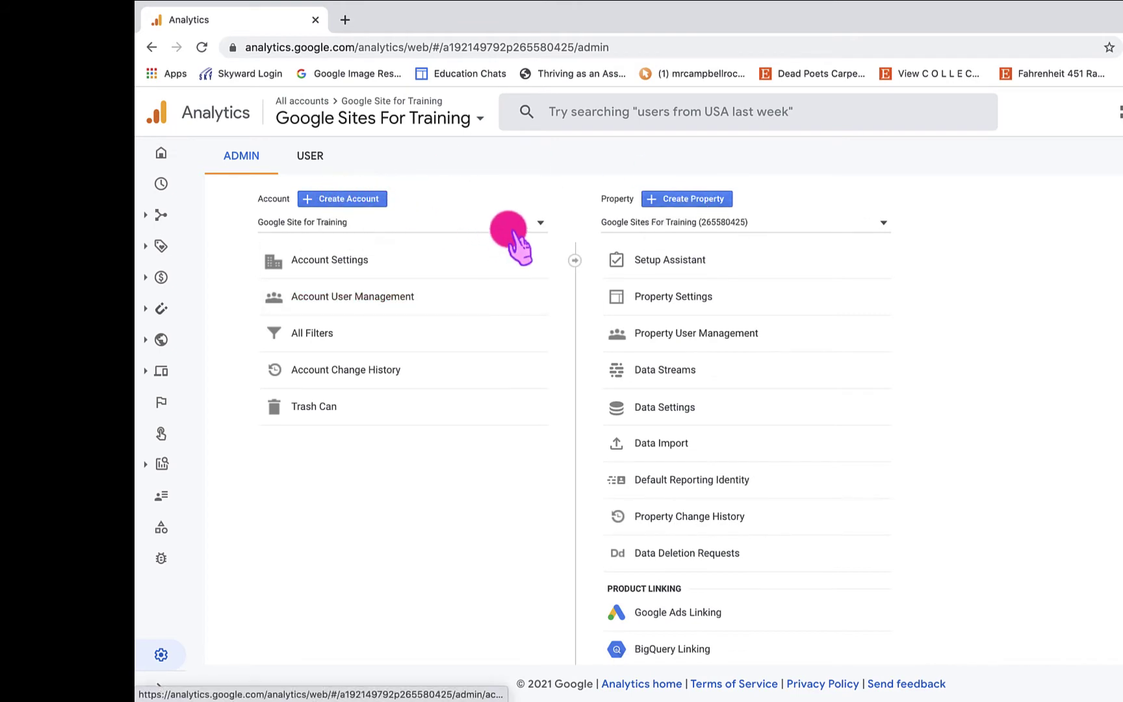
click(534, 222)
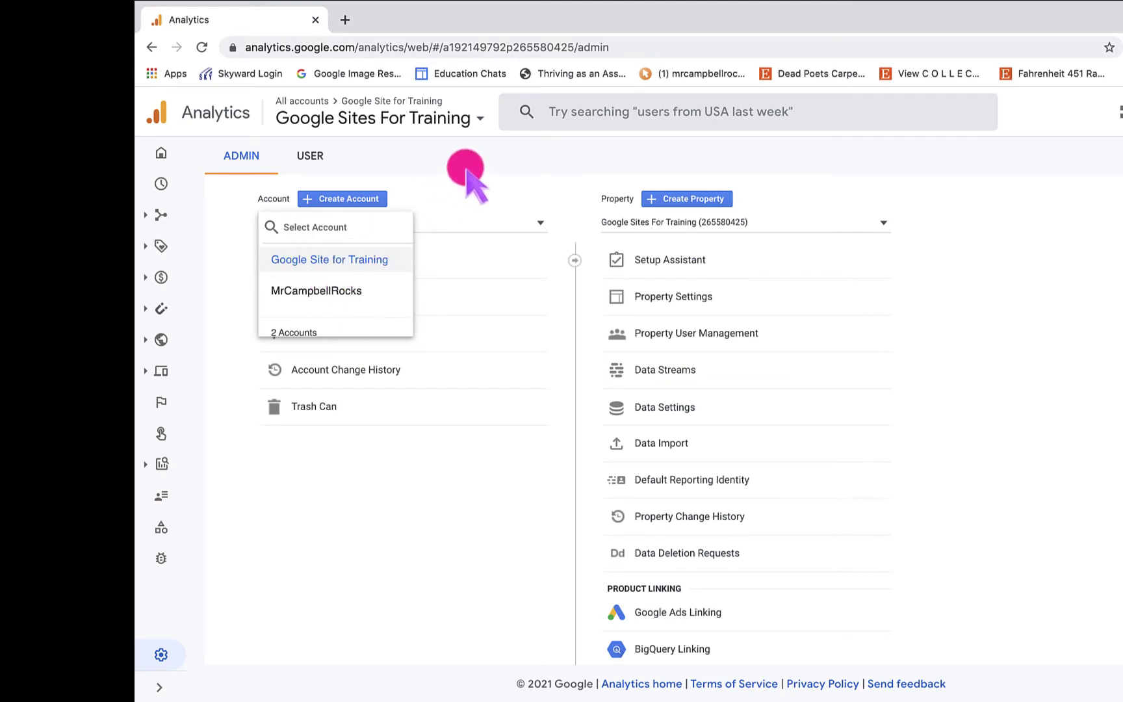
click(469, 185)
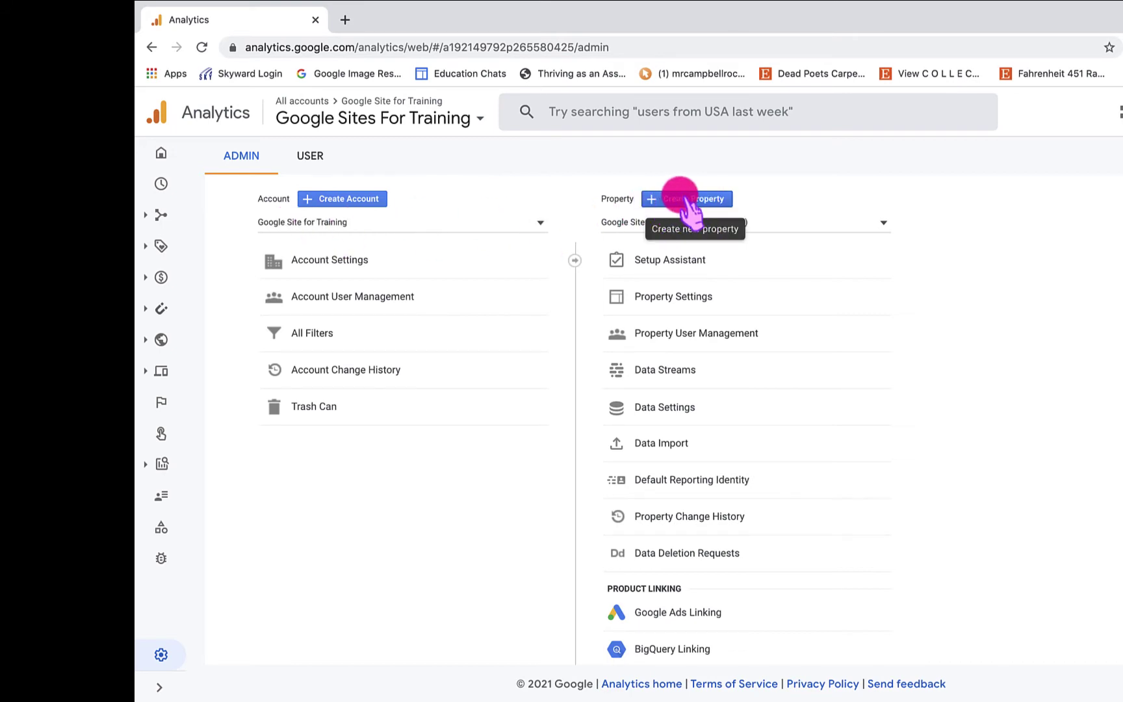
- Start a new Analytics property named after the teacher's Google Site, keep the default time zone and currency, and continue to the business information
click(682, 198)
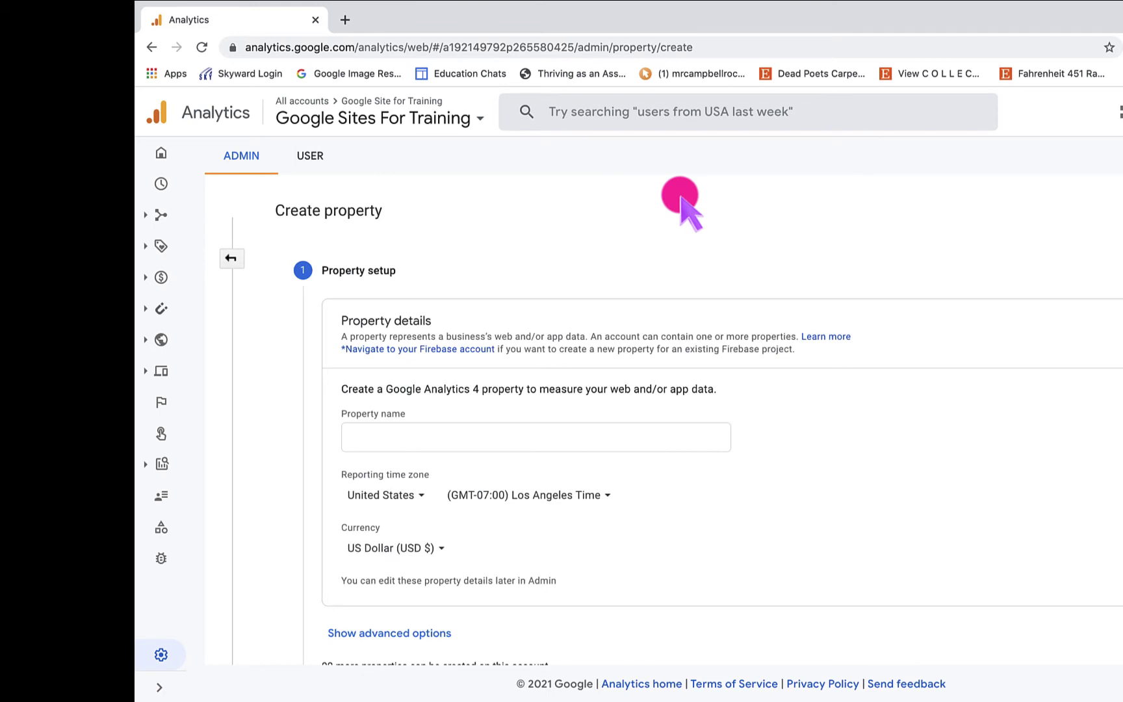
click(574, 434)
text(Go)
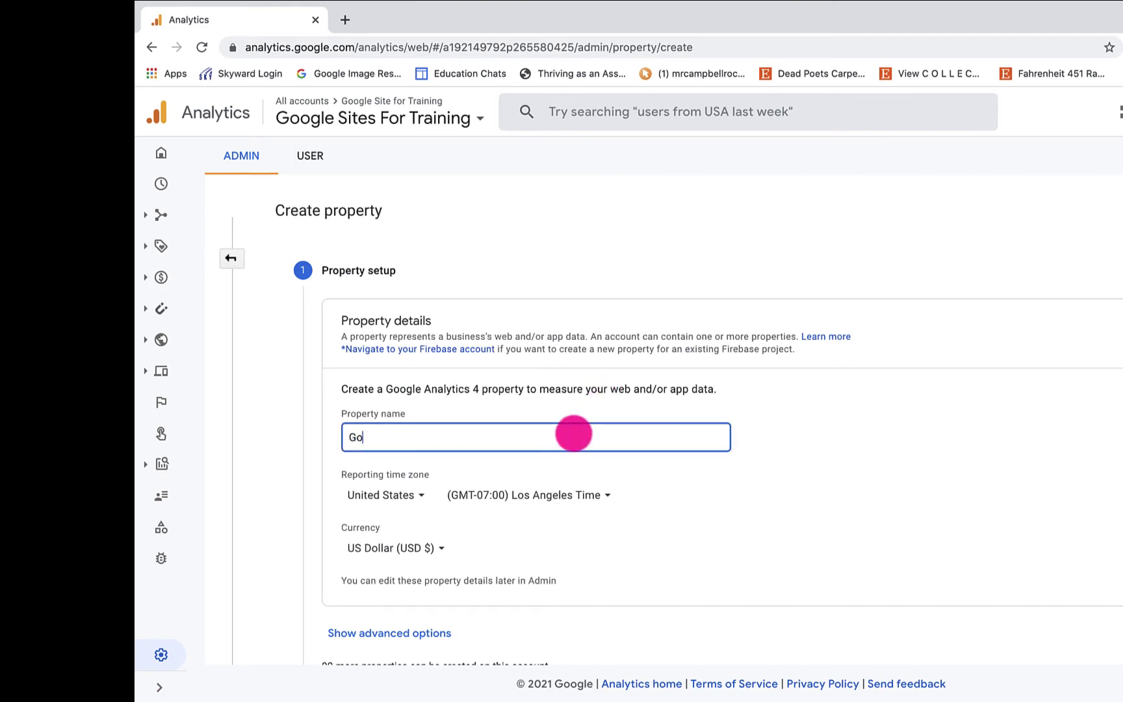
text(ogle Site Mrc Campbel)
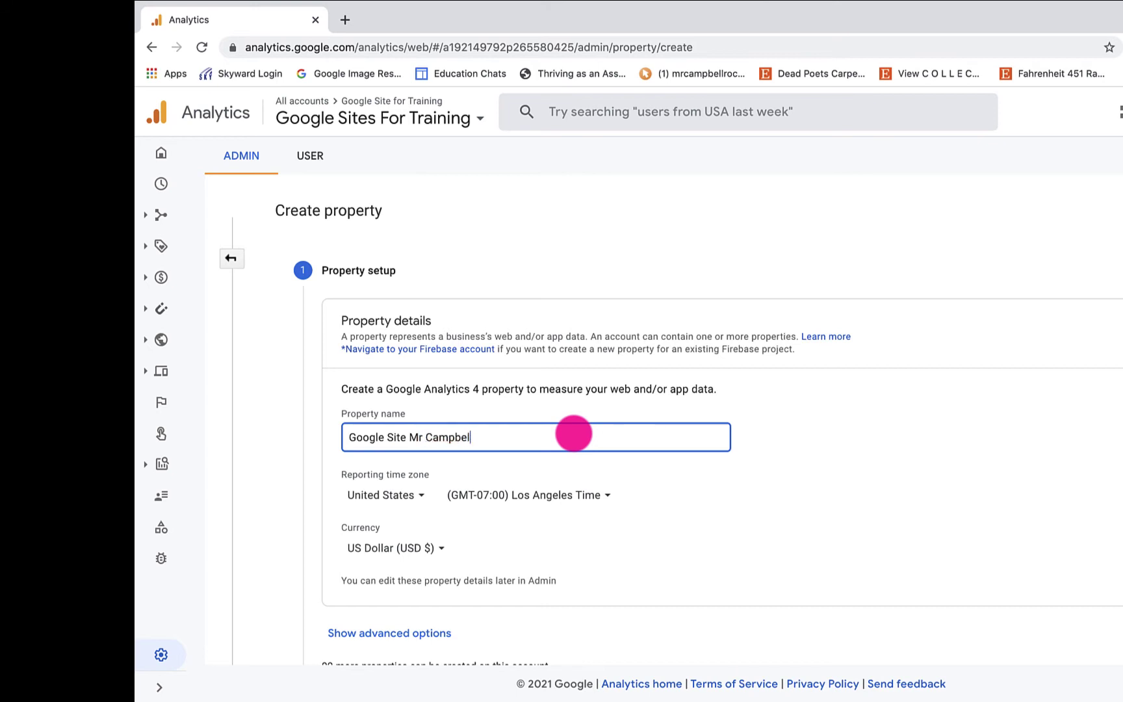
text(l Rocks)
scroll(682, 436, down, 2)
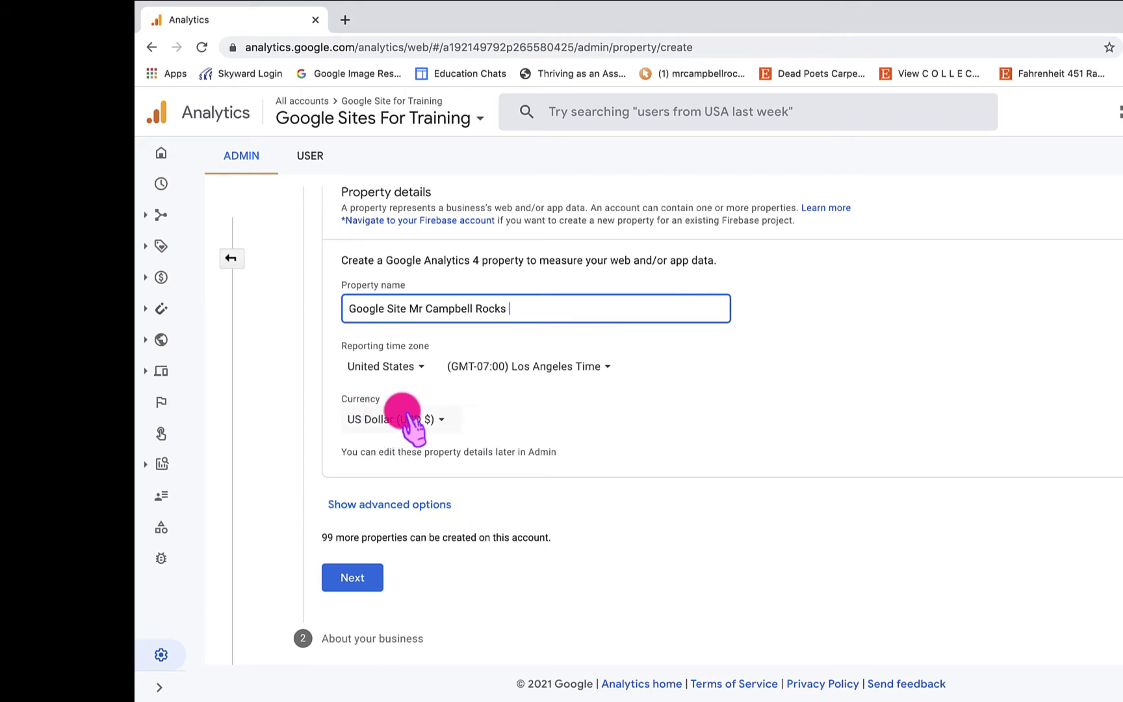
click(354, 578)
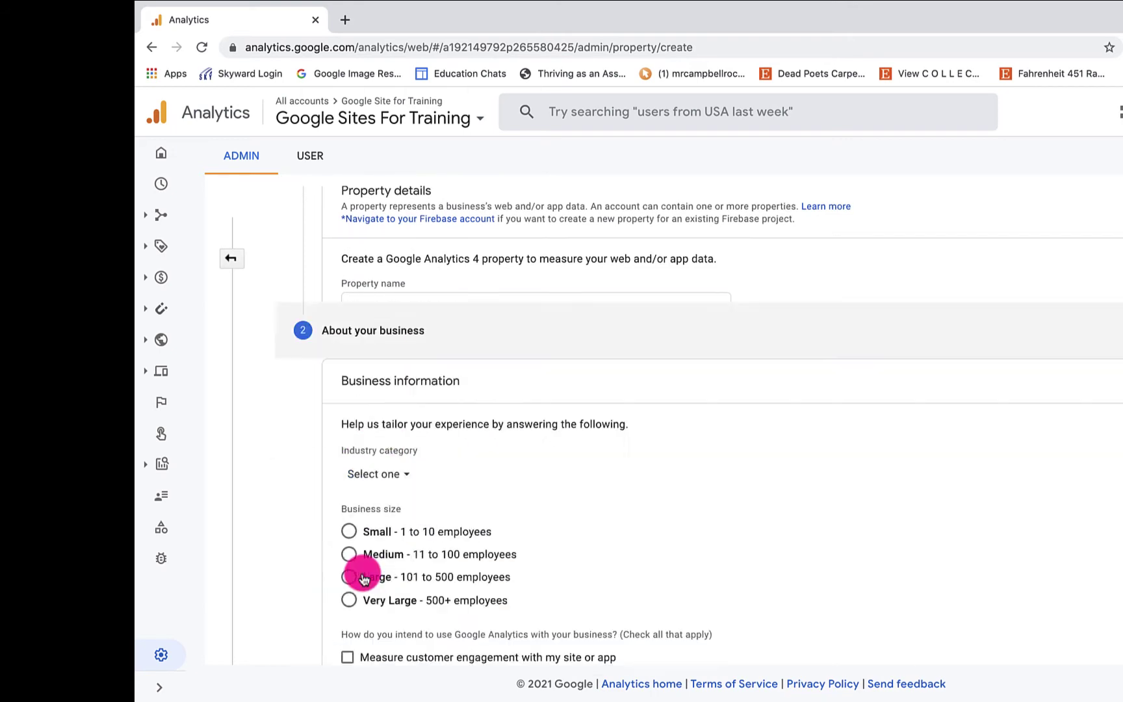
scroll(670, 503, down, 2)
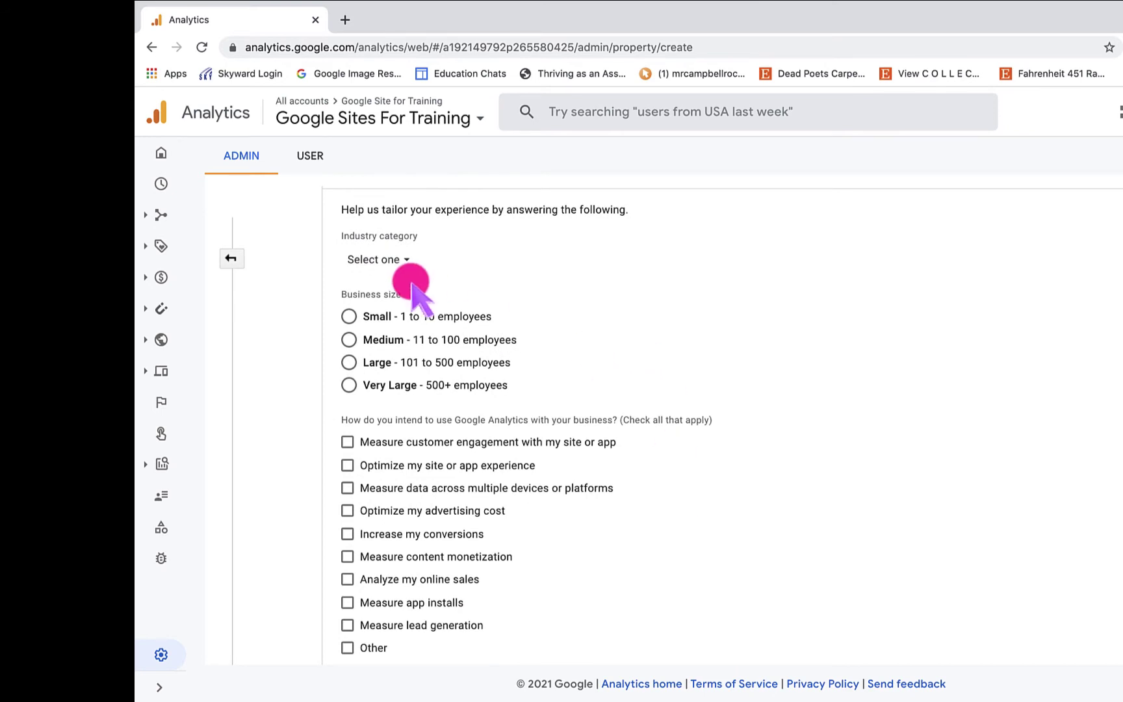
- Set the property's industry category to Hobbies & Leisure and its business size to Small
click(398, 260)
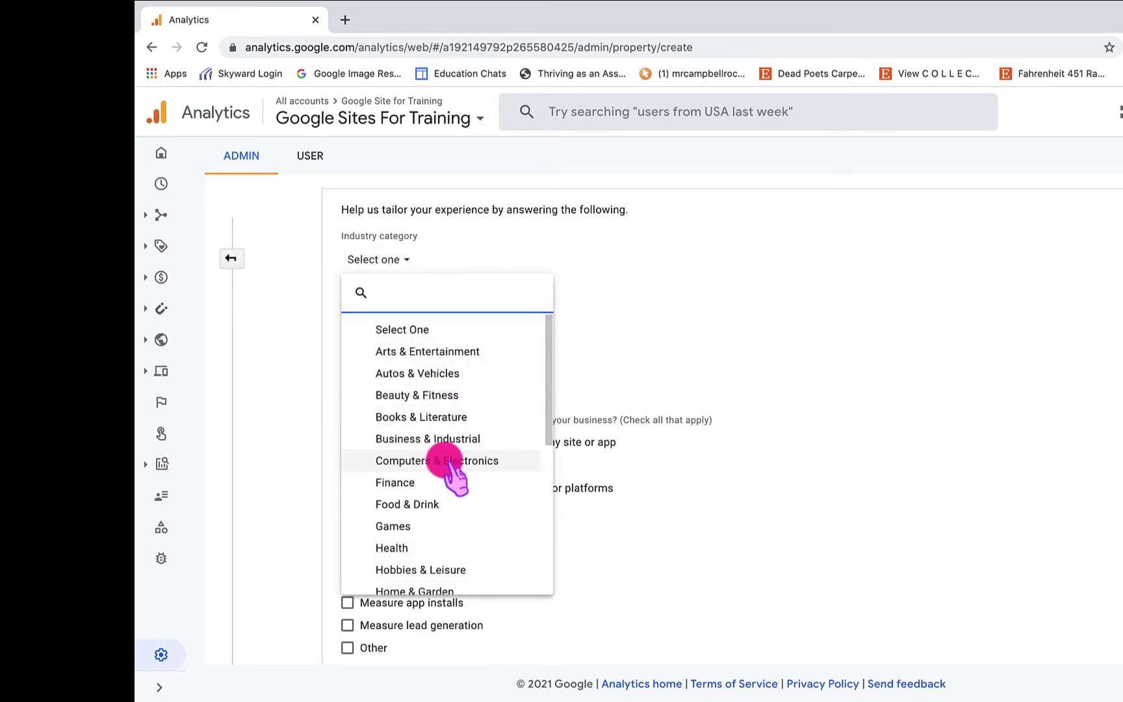
click(435, 570)
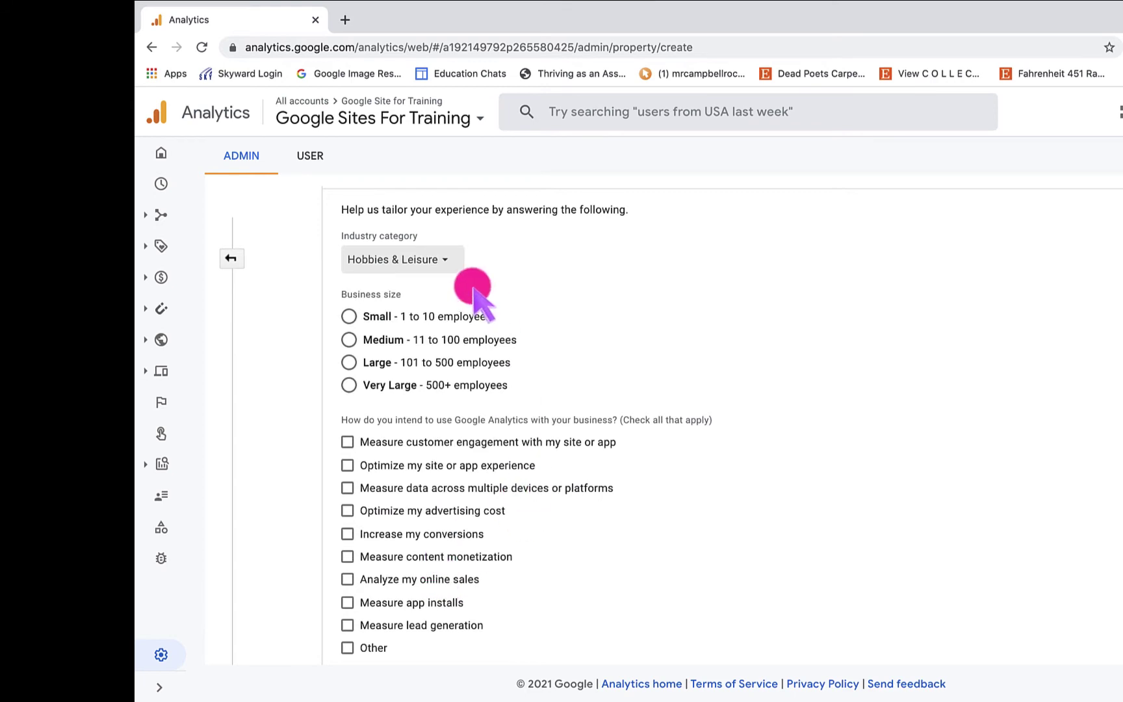
click(349, 316)
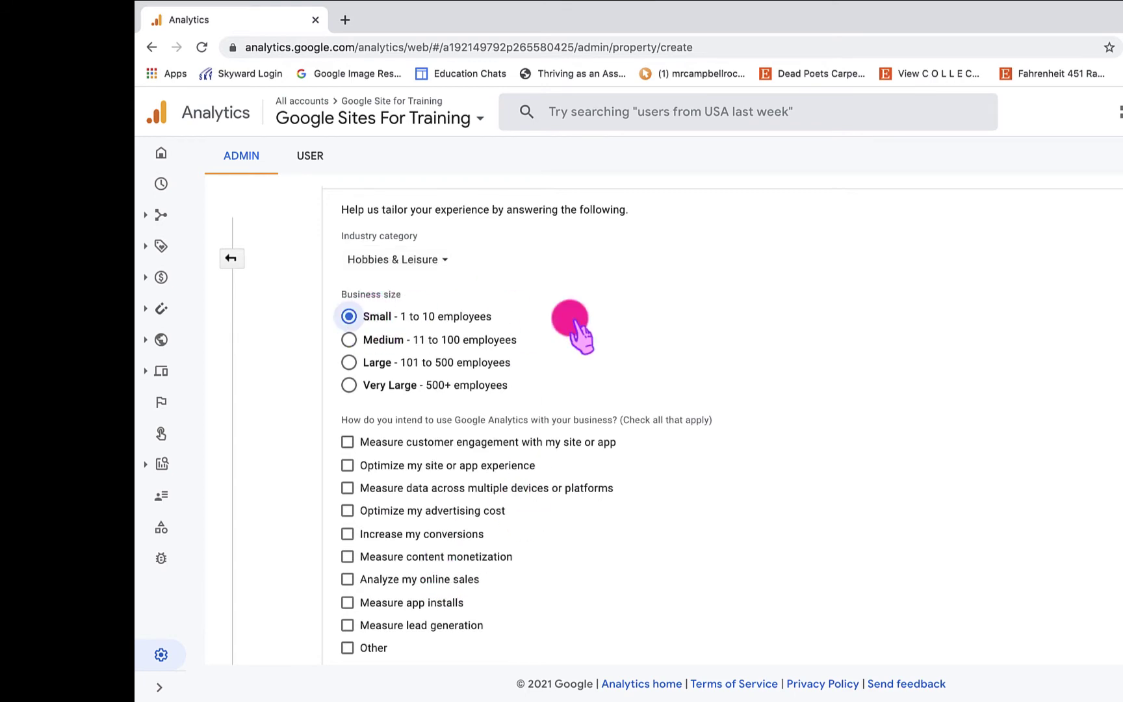
scroll(672, 455, down, 2)
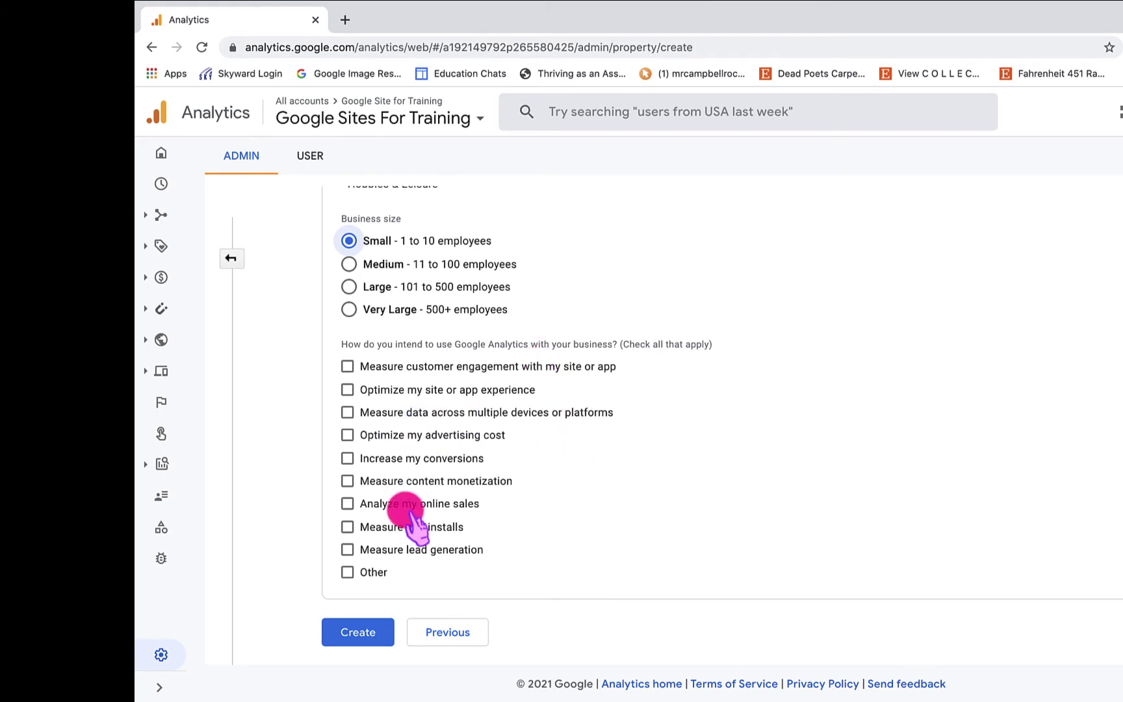
- Select every intended use of Google Analytics except Other and create the property
click(348, 549)
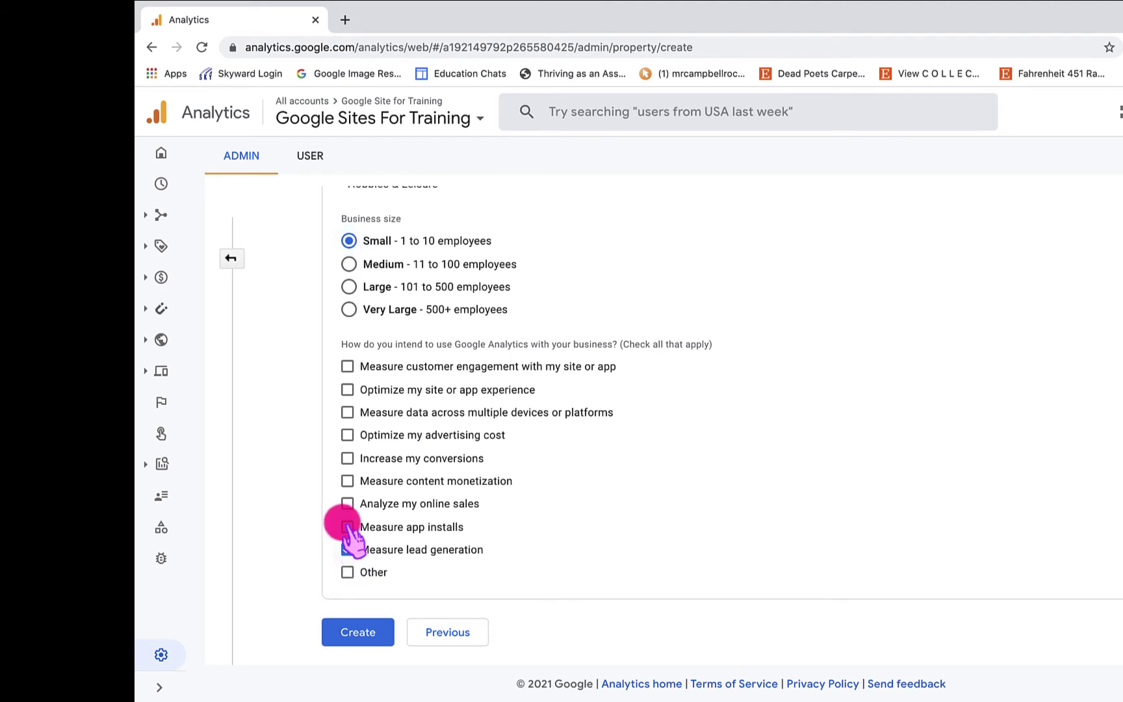
click(348, 526)
click(348, 503)
click(348, 481)
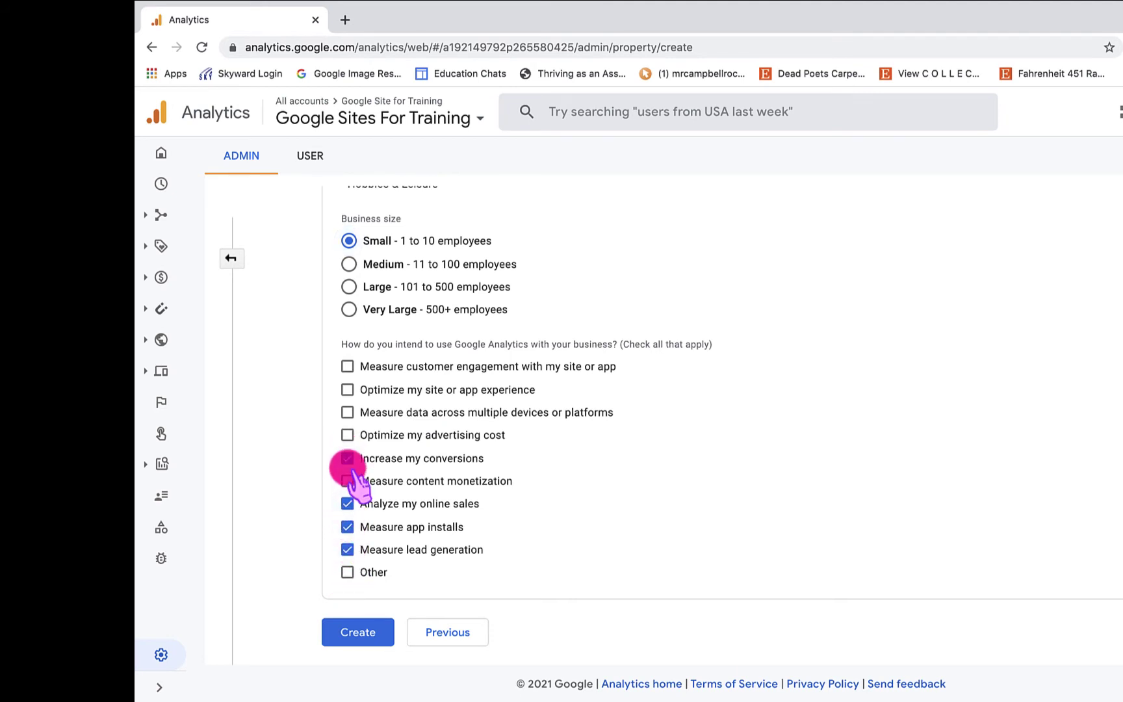
click(348, 458)
click(347, 435)
click(348, 412)
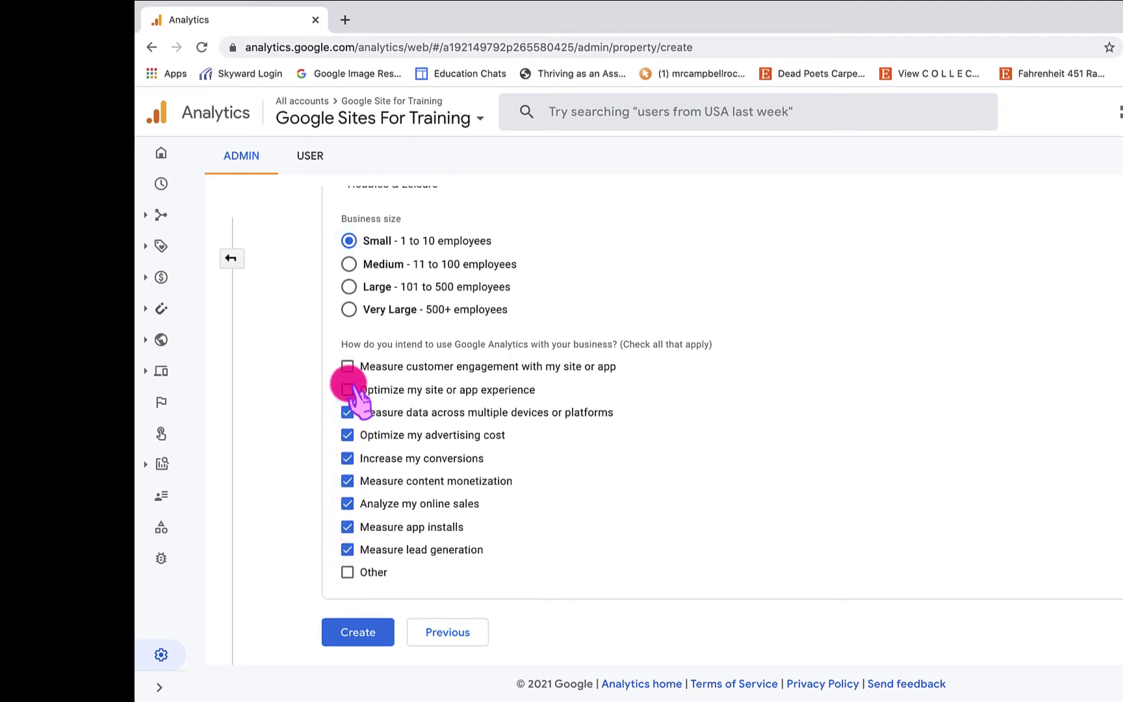
click(348, 389)
click(348, 366)
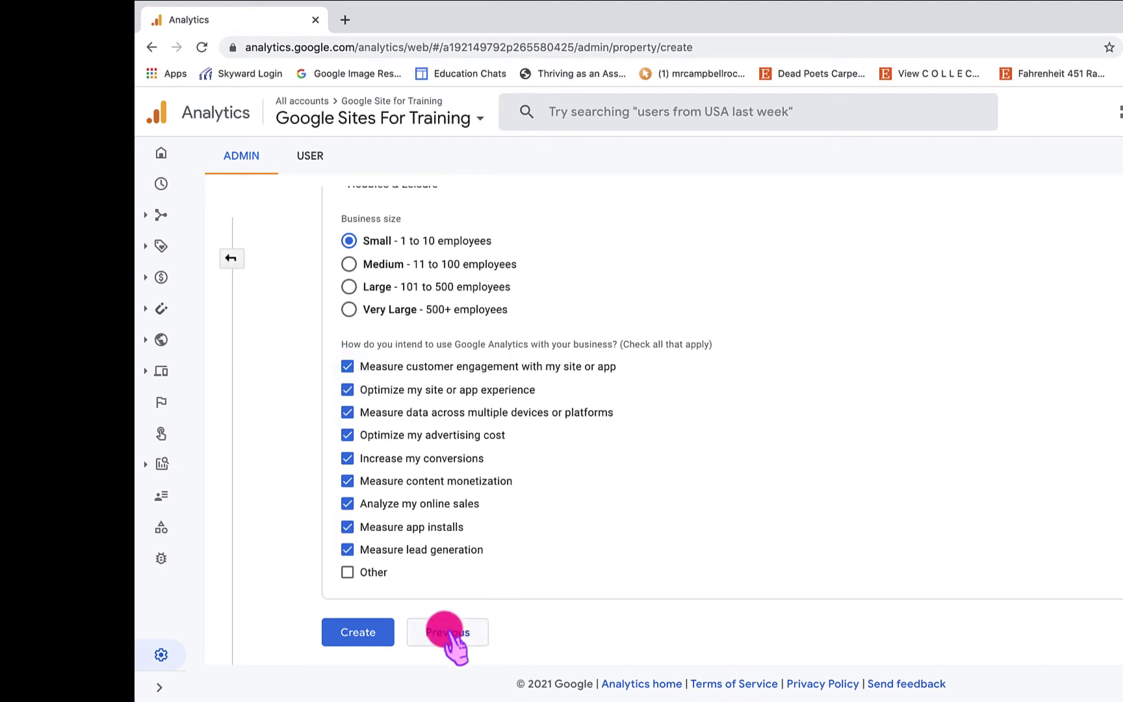
click(362, 634)
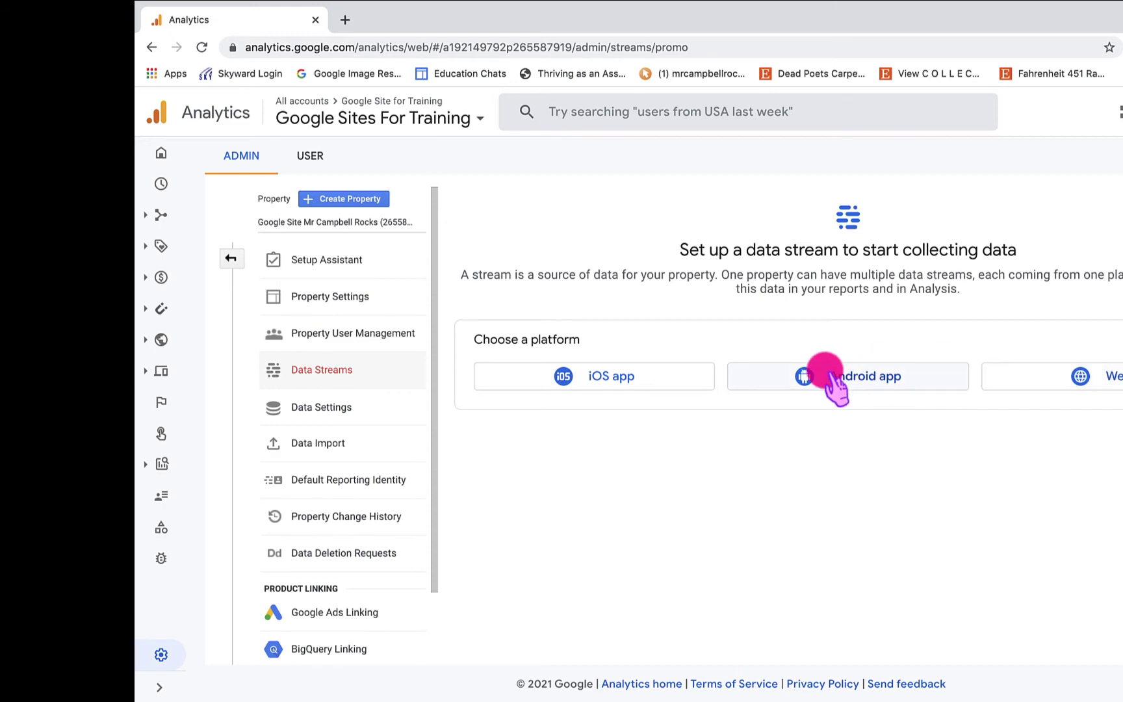
- Start a web data stream for the new property, and open the published version of the site from Google Sites
click(1113, 380)
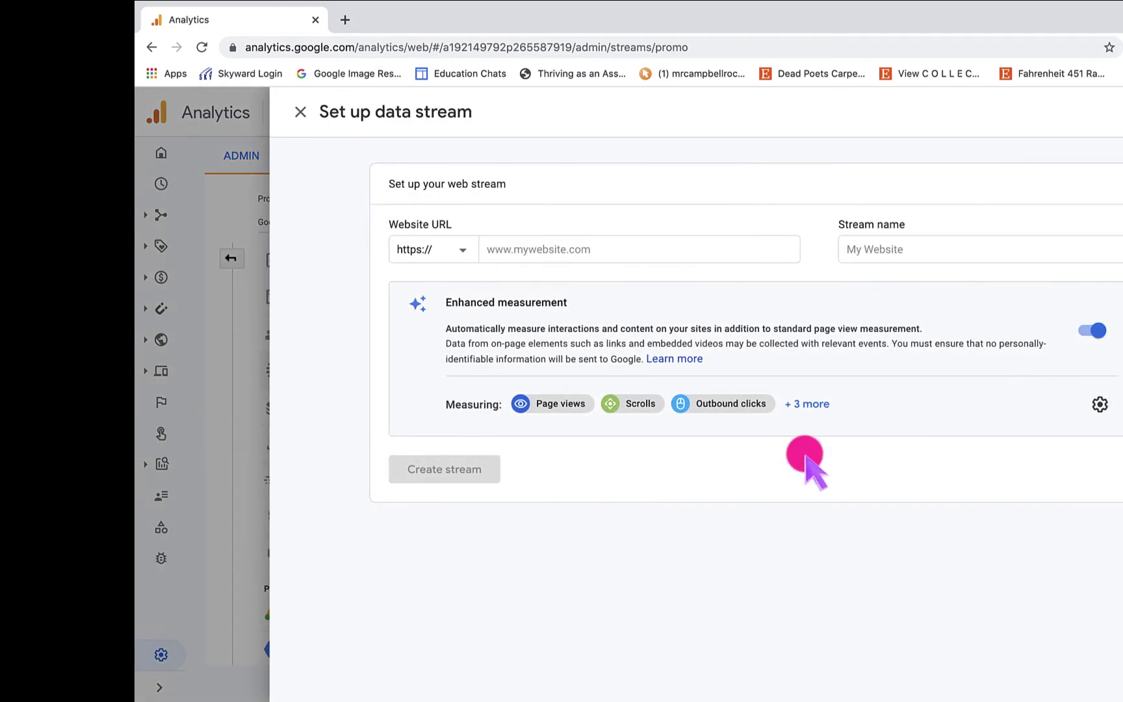
click(585, 251)
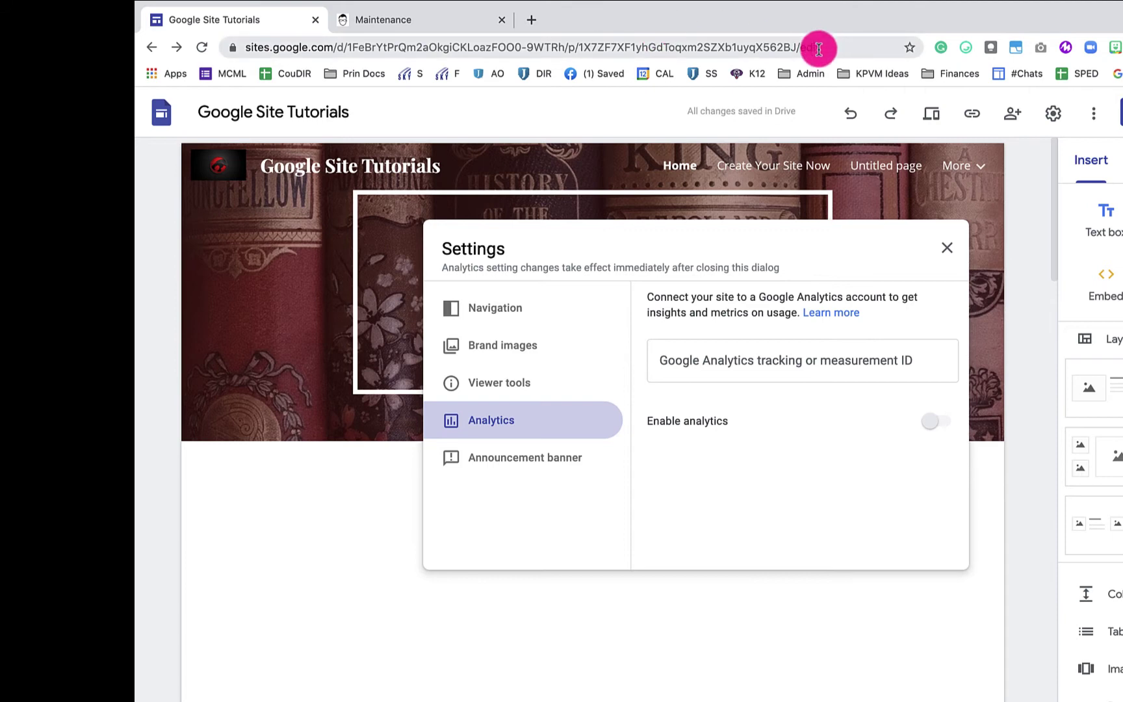
click(947, 248)
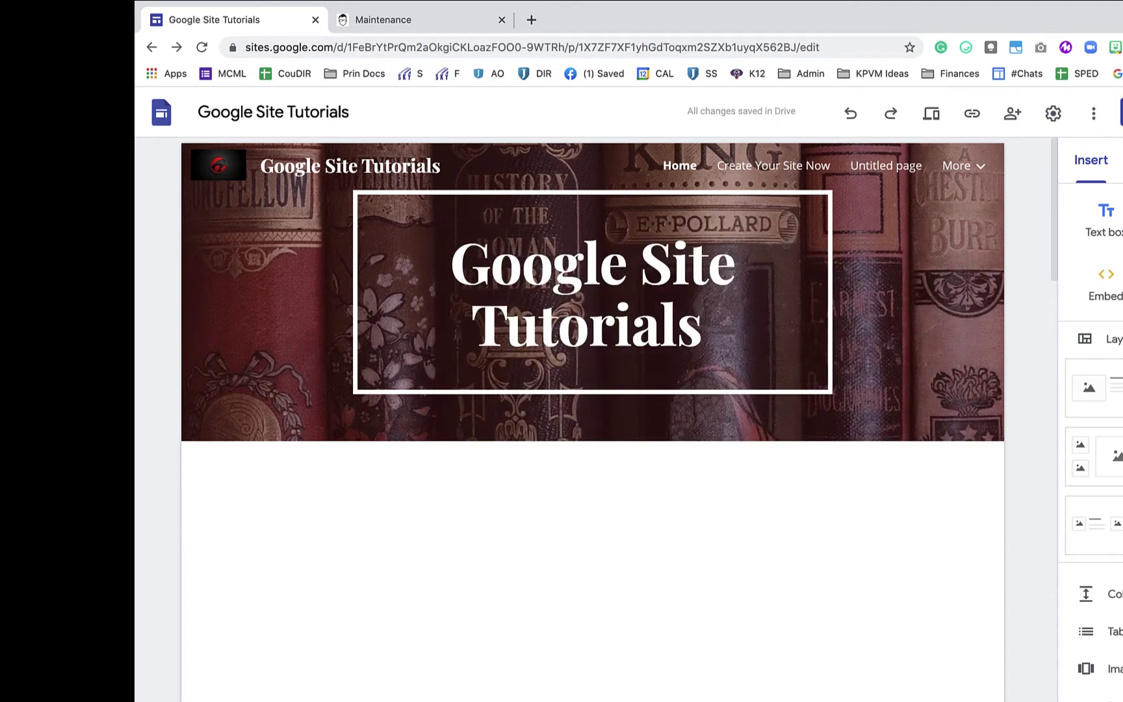
click(1095, 114)
click(1084, 195)
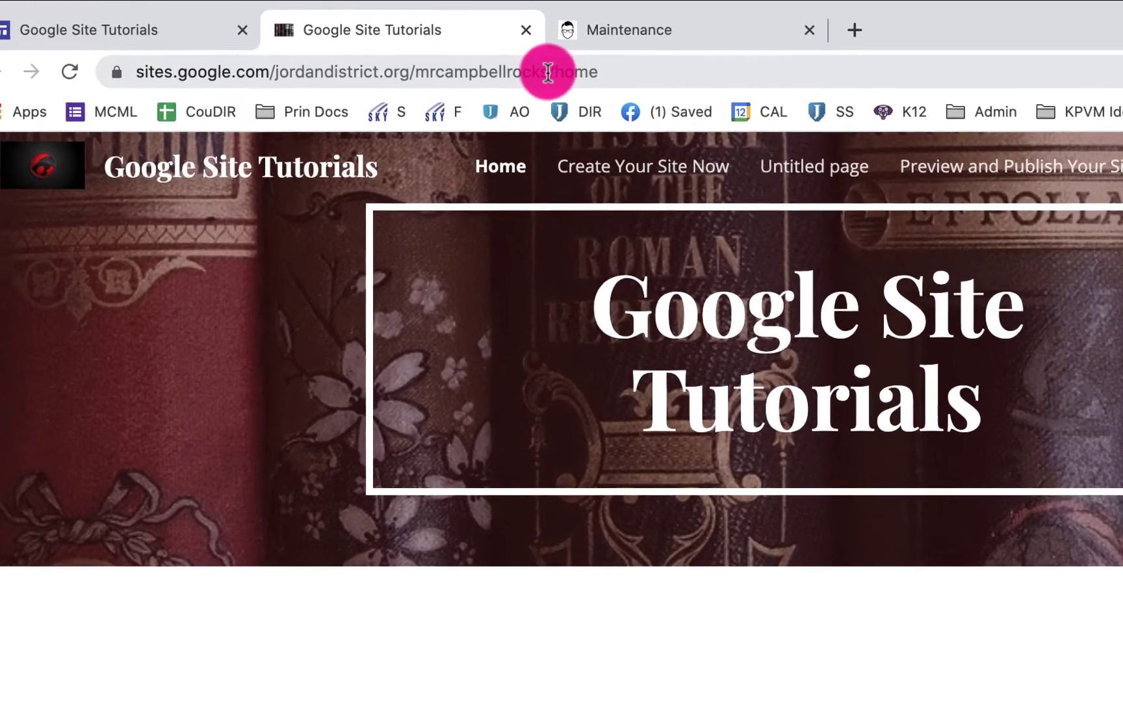
- Remove the /home ending from the published site's web address and copy the remaining address
drag(544, 64, 148, 82)
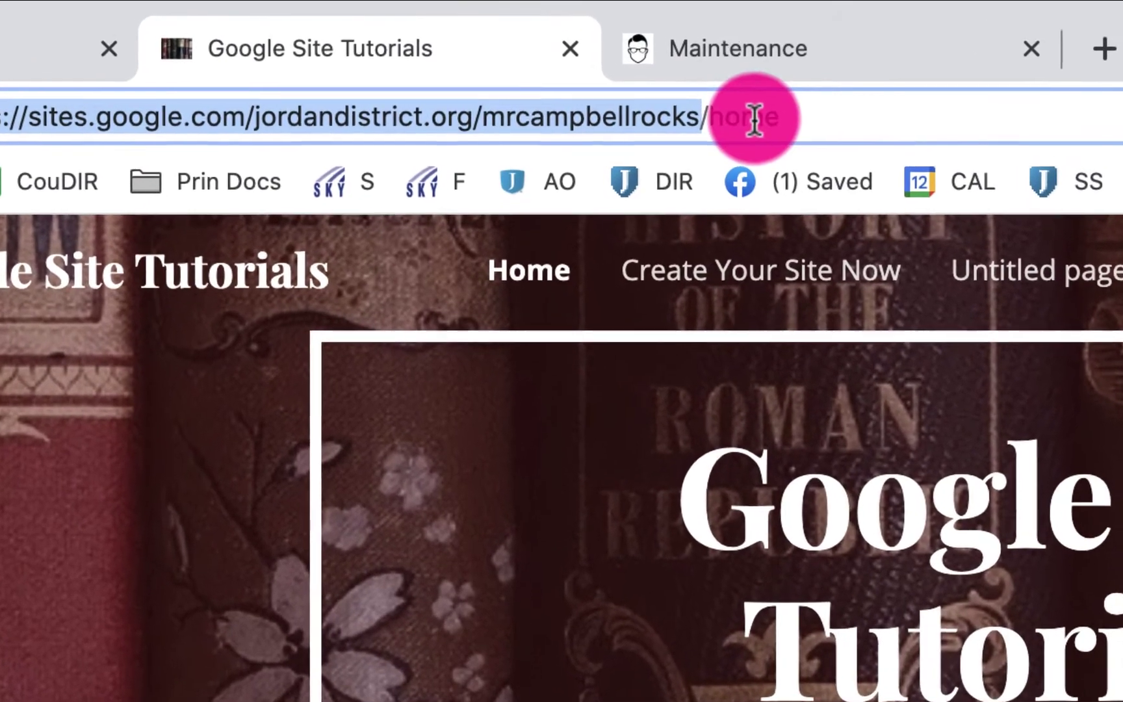
click(640, 93)
key(BackSpace)
key(BackSpace)
key(BackSpace)
key(BackSpace)
key(BackSpace)
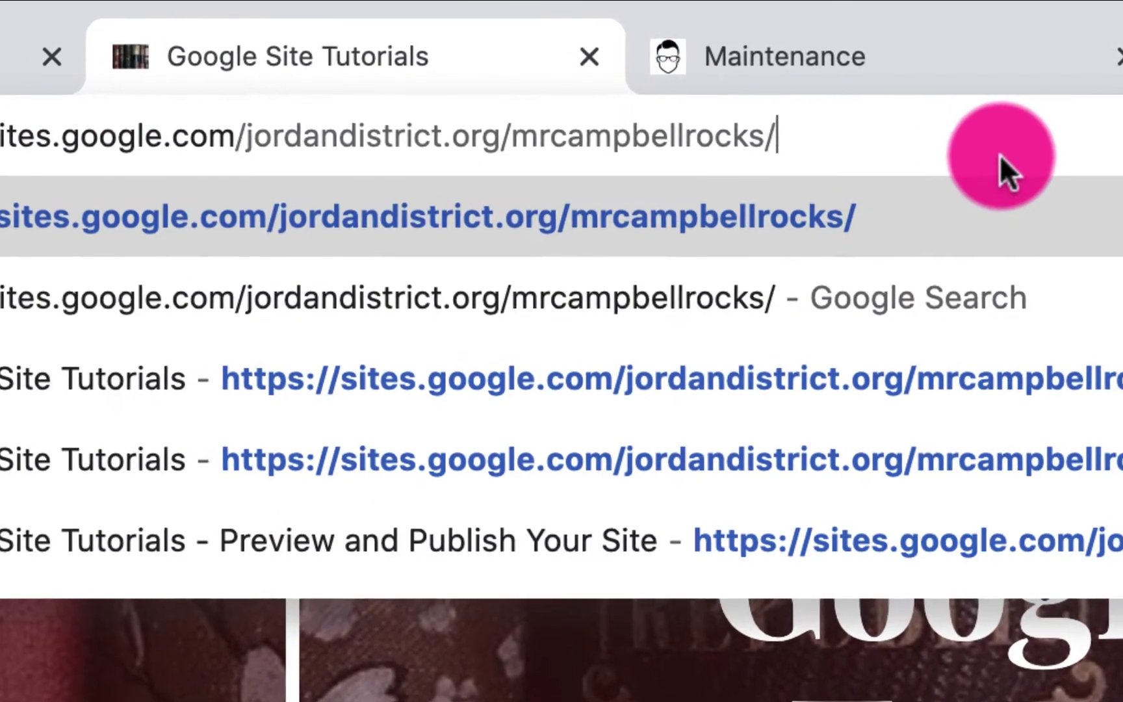
drag(936, 138, 75, 170)
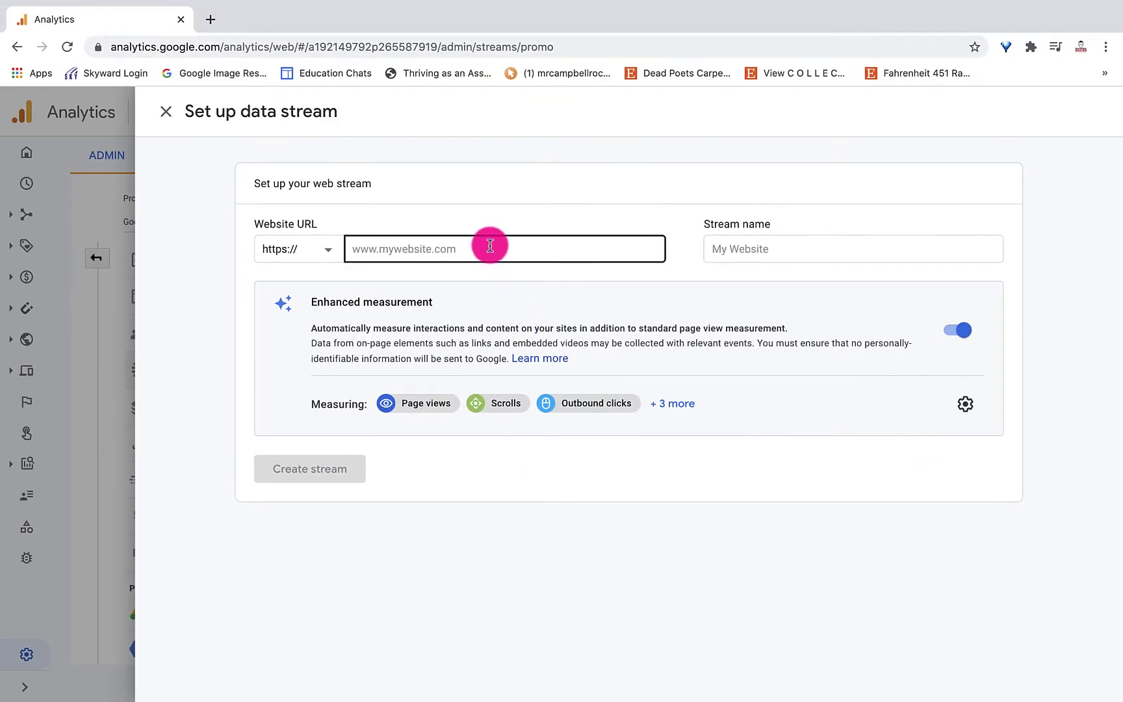
drag(387, 249, 342, 253)
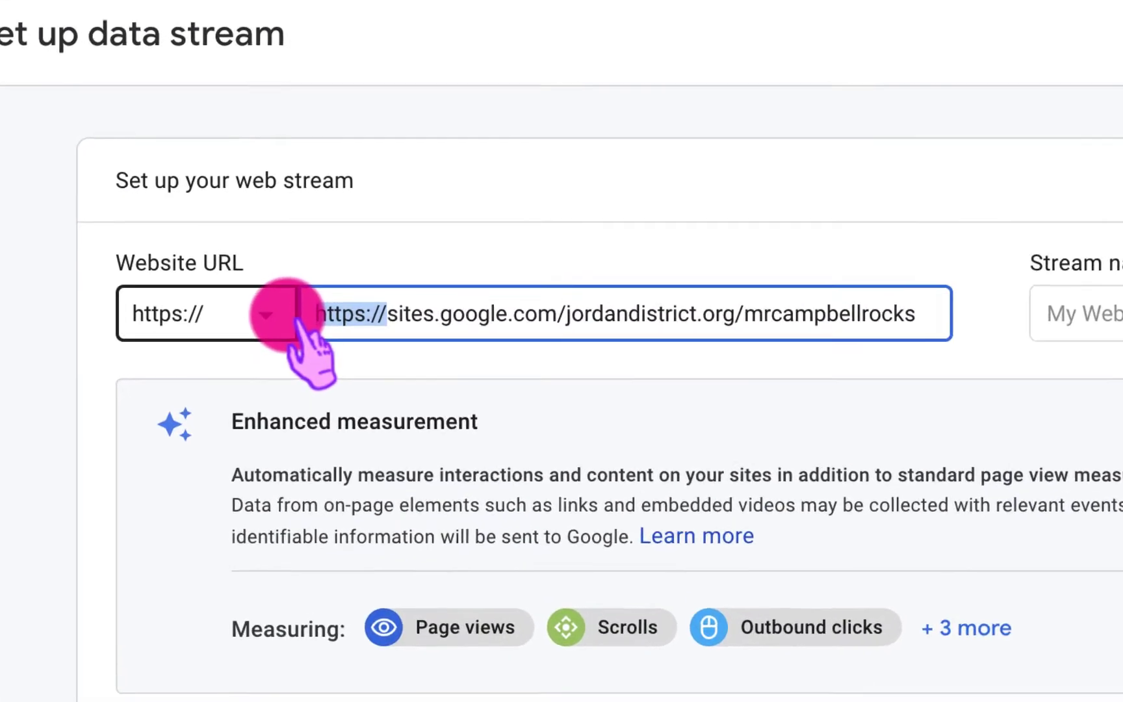
key(BackSpace)
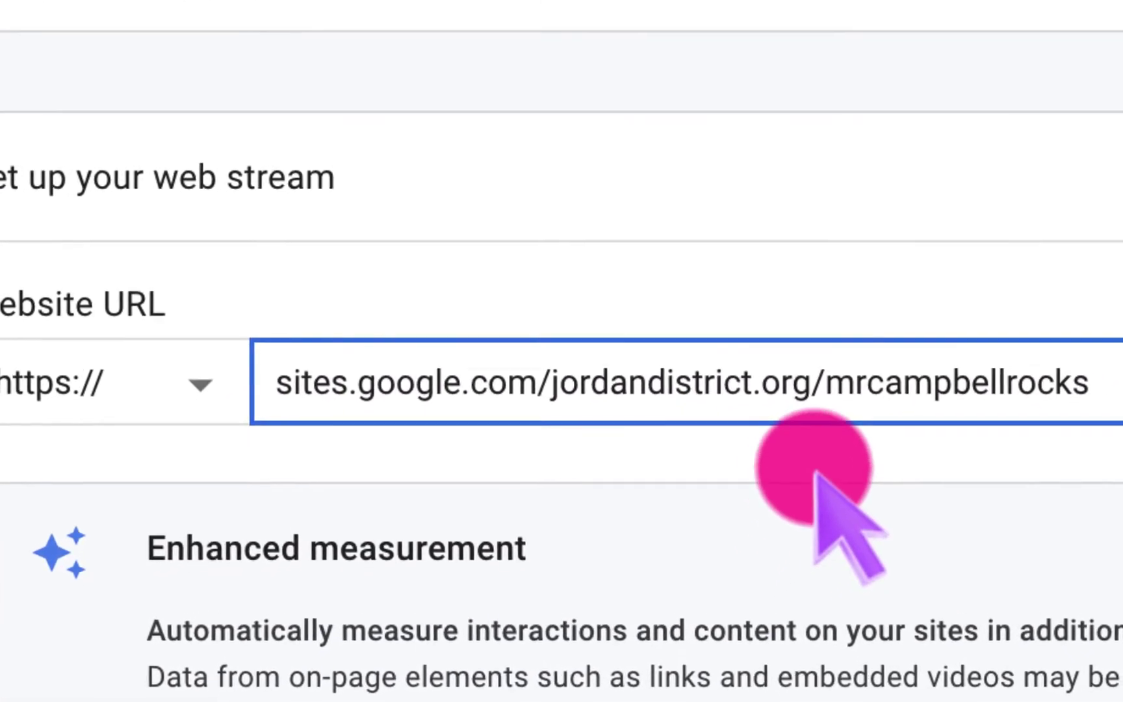
click(804, 438)
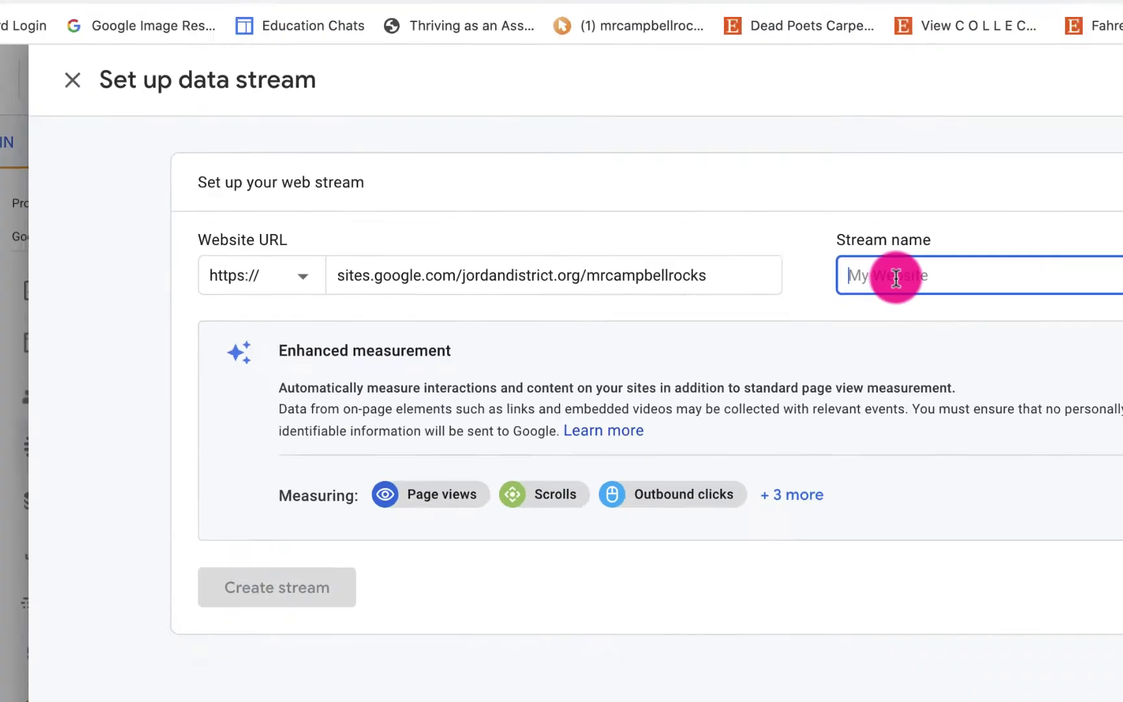
text(MrCampbellRocks Trai)
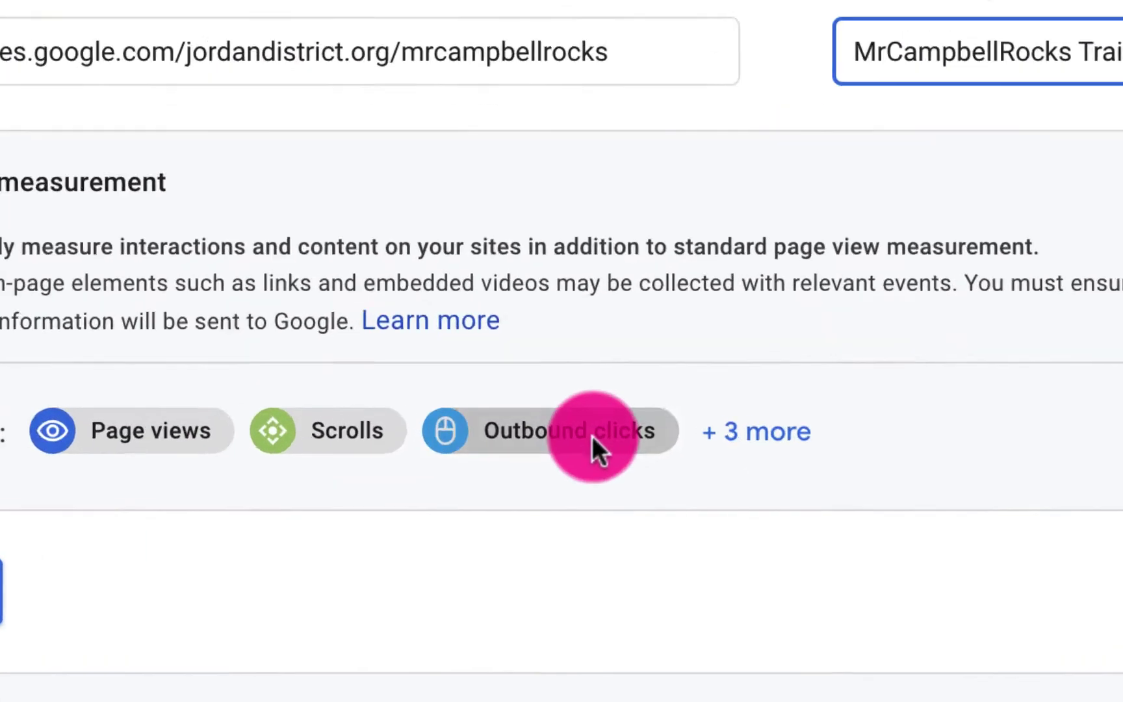
click(665, 407)
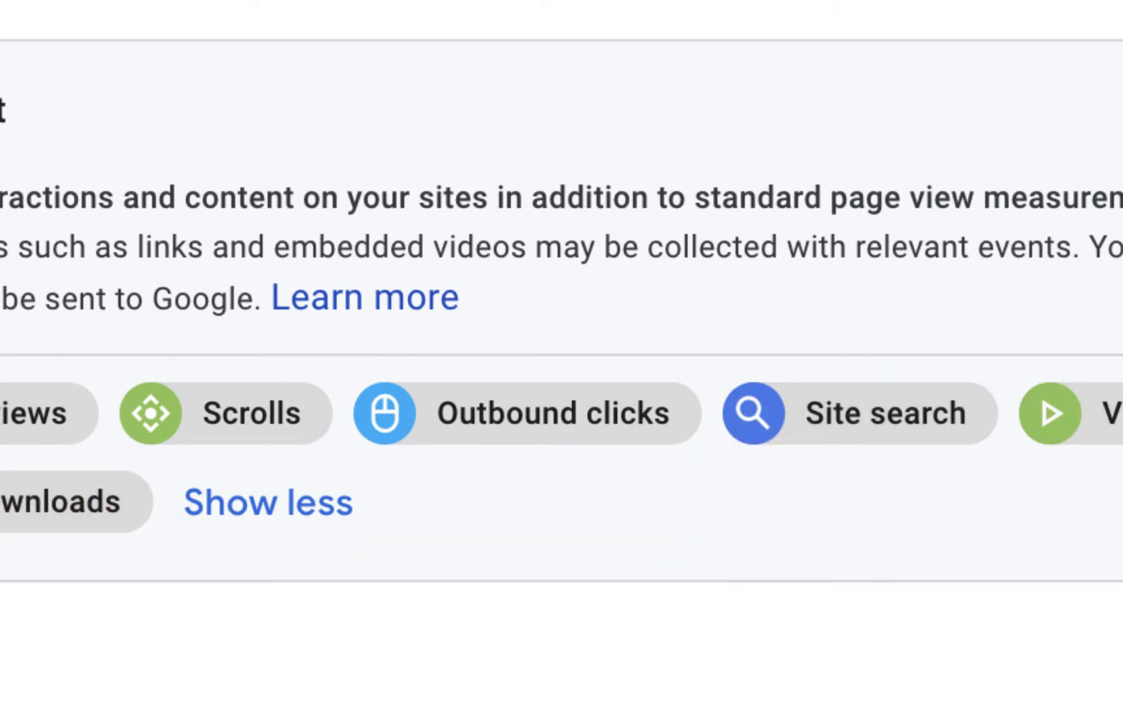
click(303, 481)
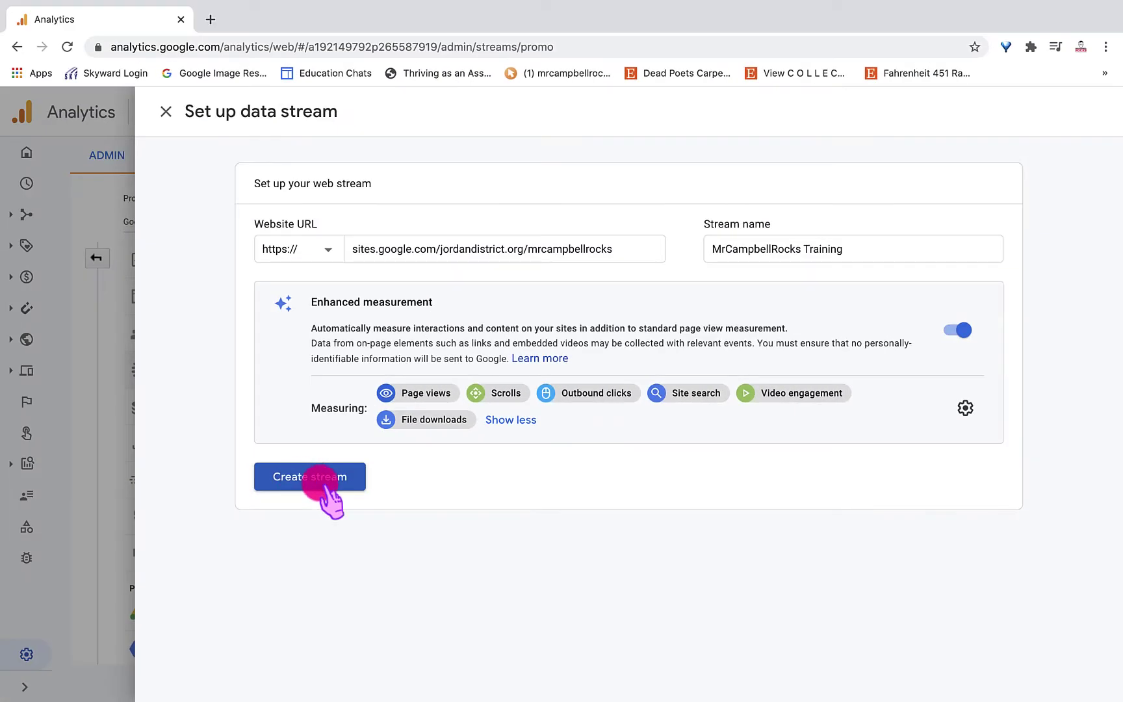
- Switch to the Google Sites editor of Google Site Tutorials and open the site's Analytics settings
key(ctrl+Left)
key(ctrl+Left)
key(ctrl+Left)
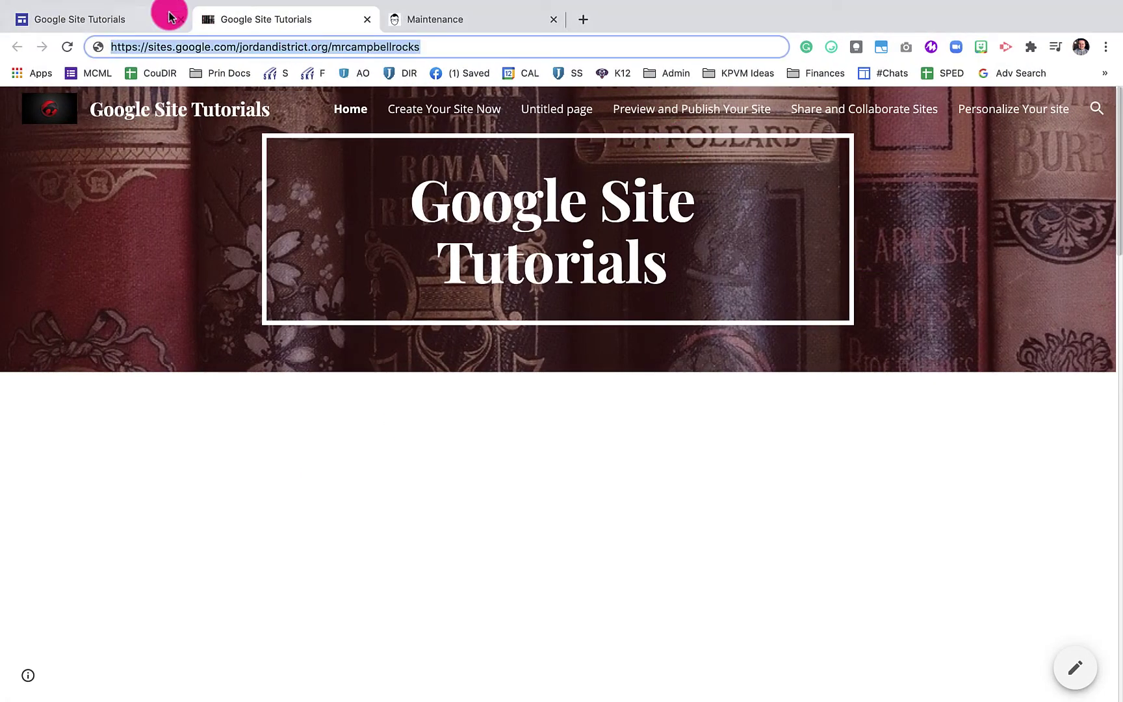
click(168, 16)
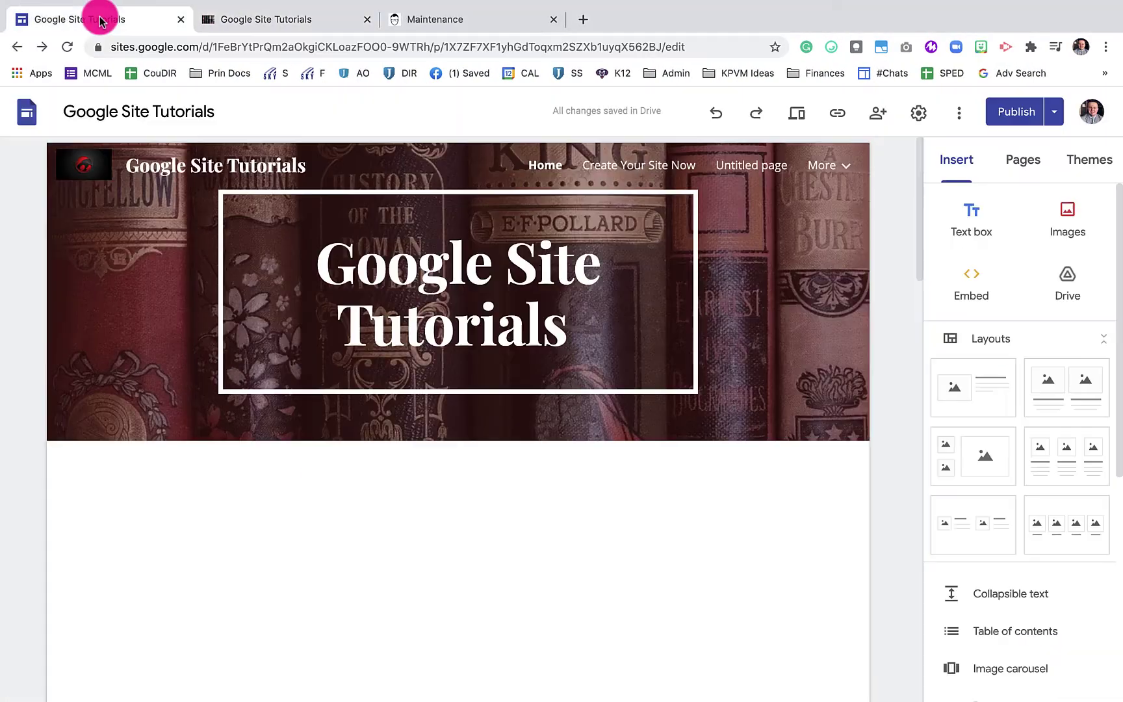
click(925, 116)
click(383, 419)
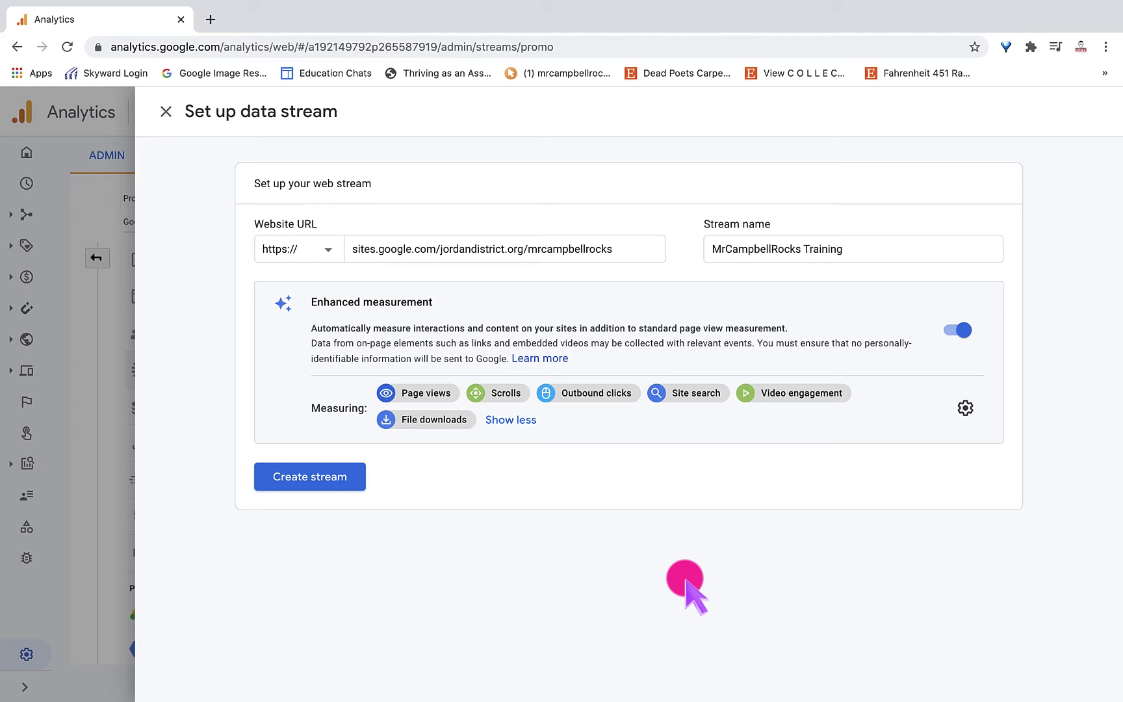
- In Google Analytics, create the web stream and copy its measurement ID from the stream details
click(299, 479)
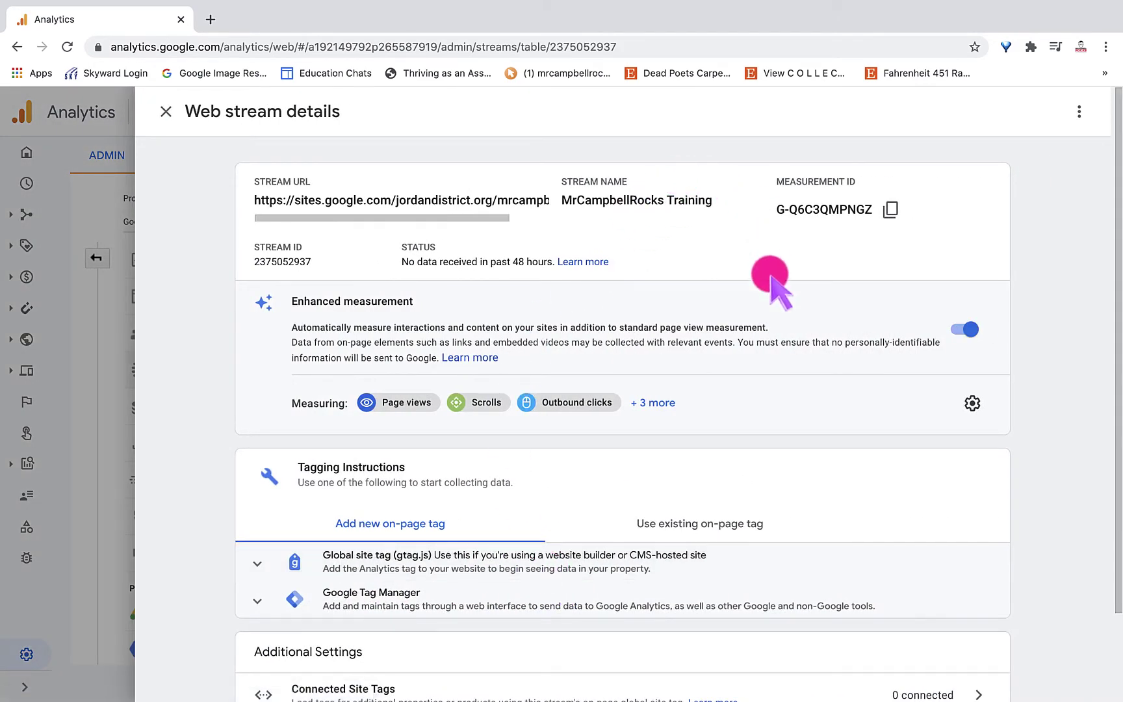
scroll(757, 377, down, 2)
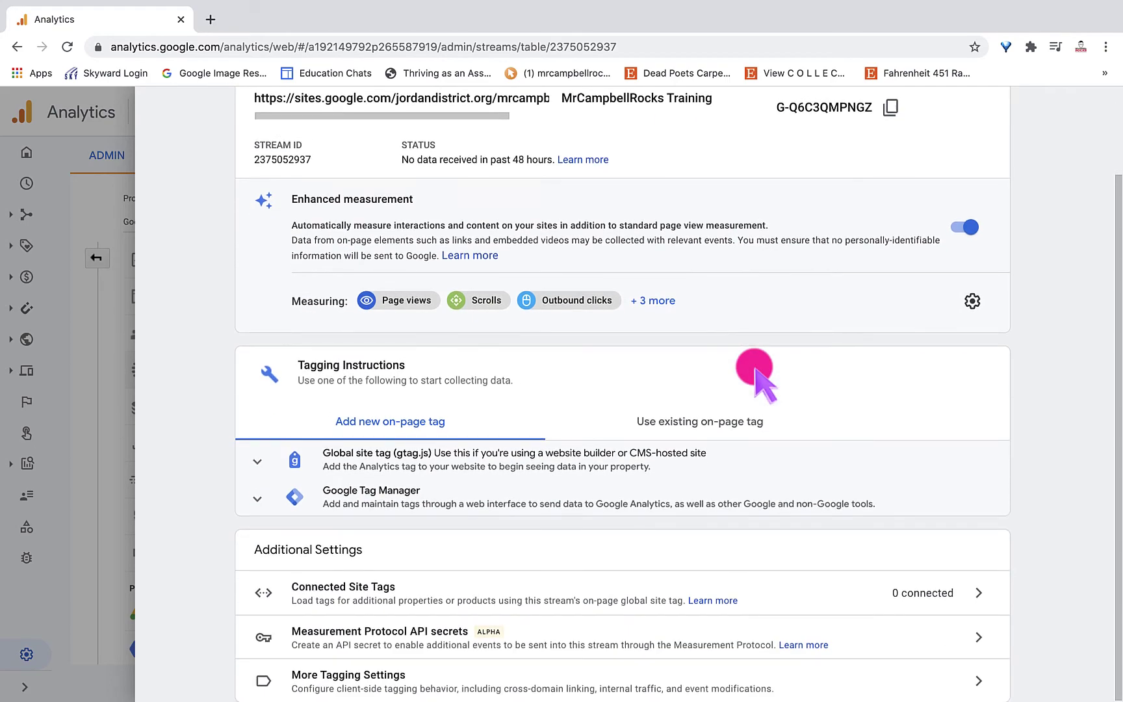
scroll(757, 377, up, 2)
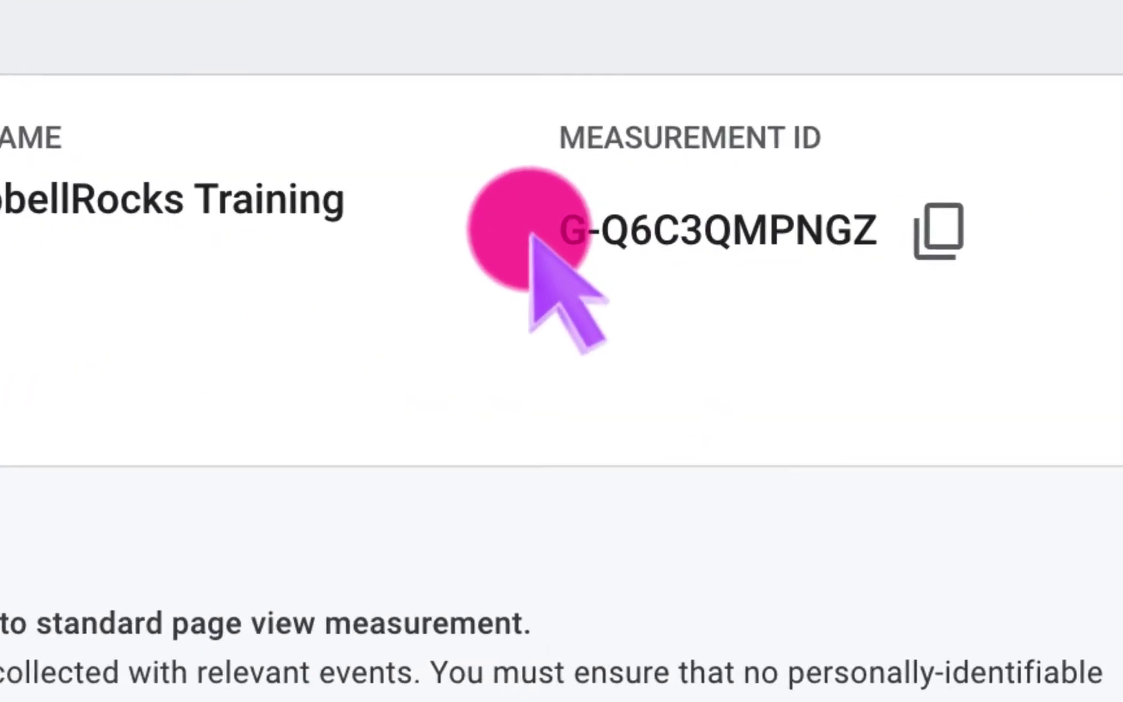
drag(876, 209, 807, 210)
drag(656, 229, 561, 250)
key(super+c)
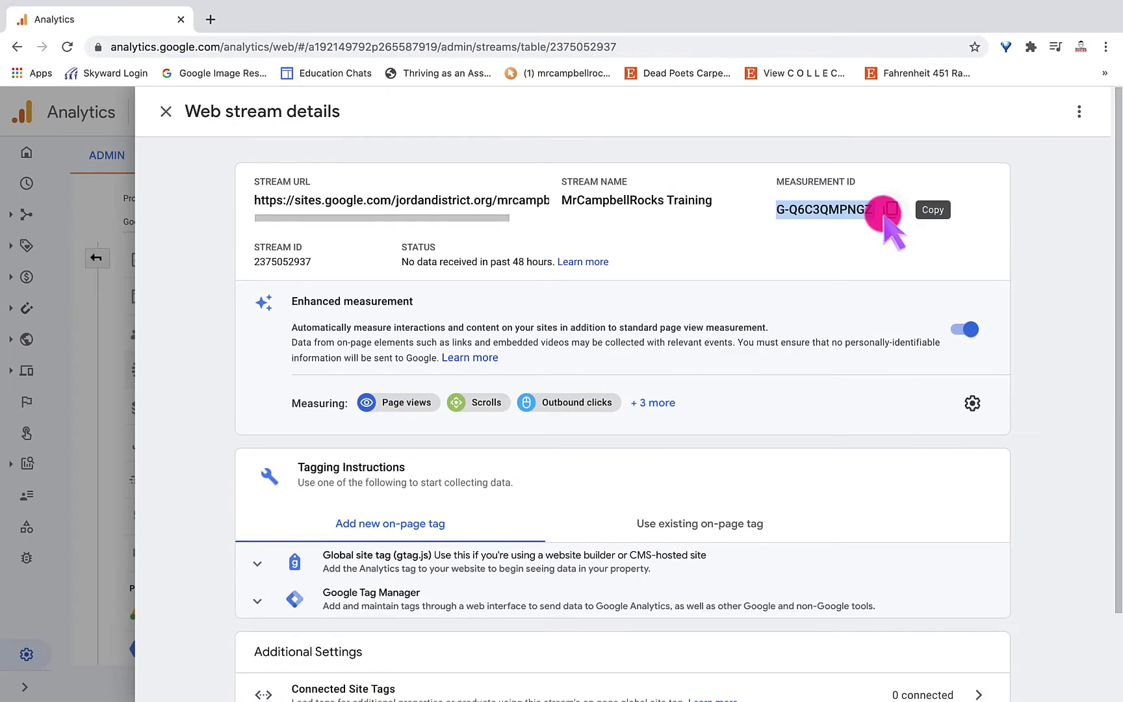
click(892, 210)
- In the Google Sites Analytics settings, paste the measurement ID with analytics enabled and close the settings to apply it
key(ctrl+Left)
key(ctrl+Left)
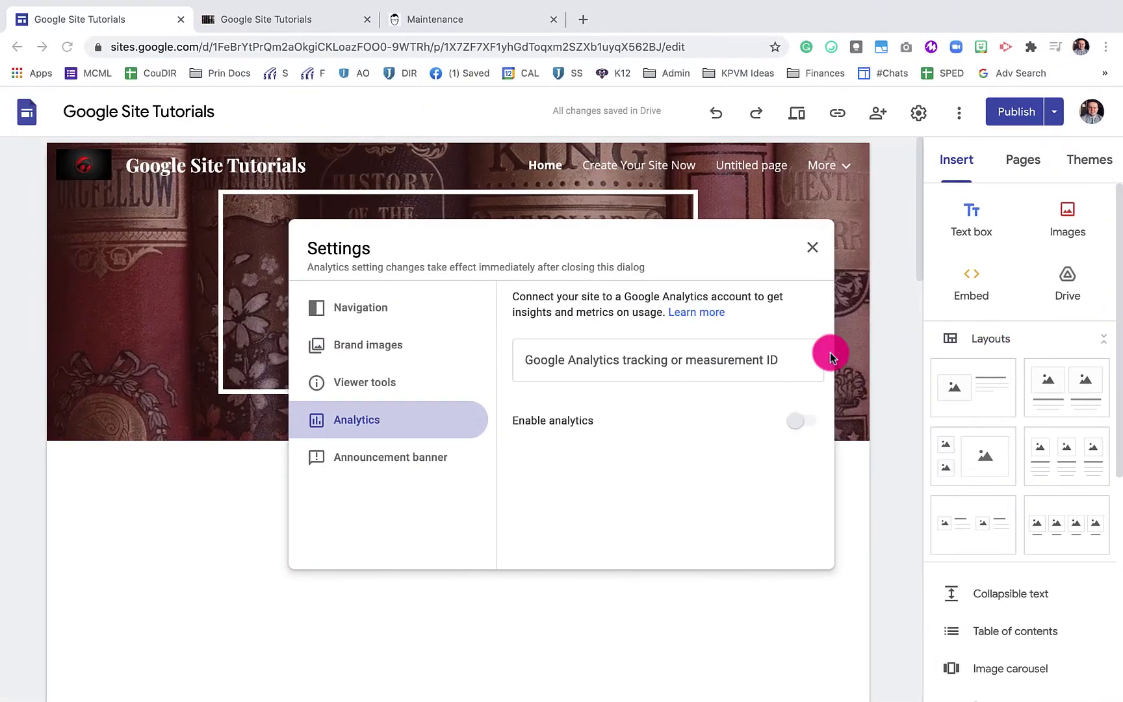
click(554, 363)
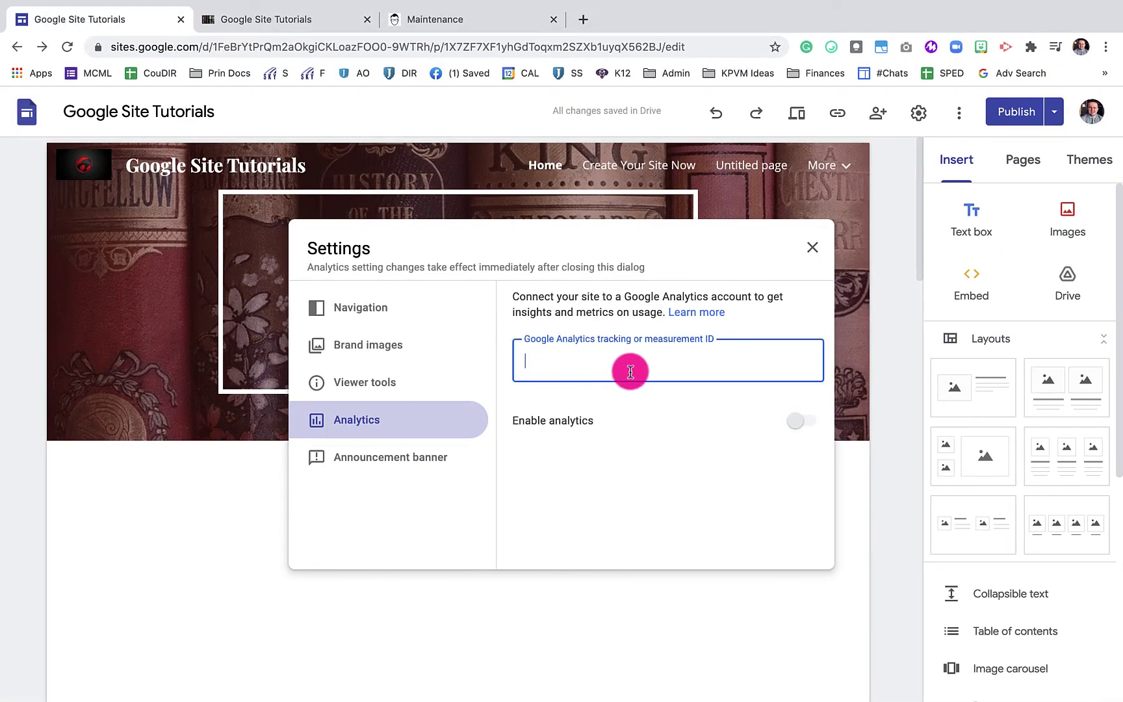
key(super+v)
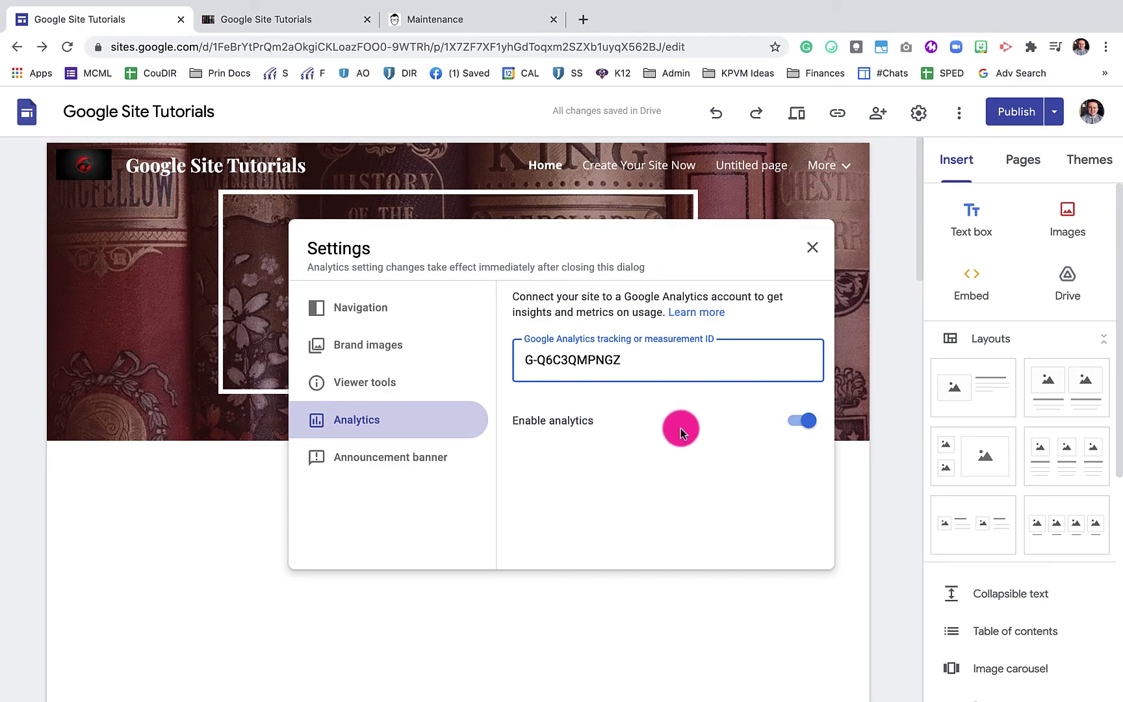
click(720, 600)
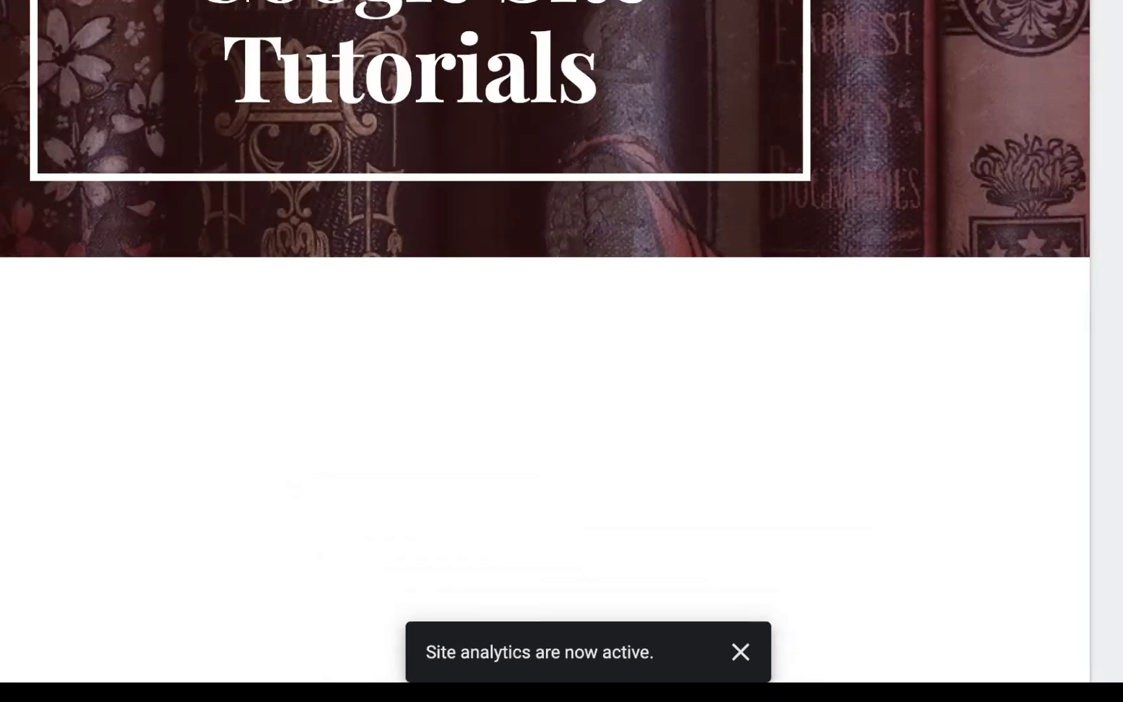
- Recheck the measurement ID in the site's Analytics settings, close them, and open the publish review for unpublished changes
click(1014, 115)
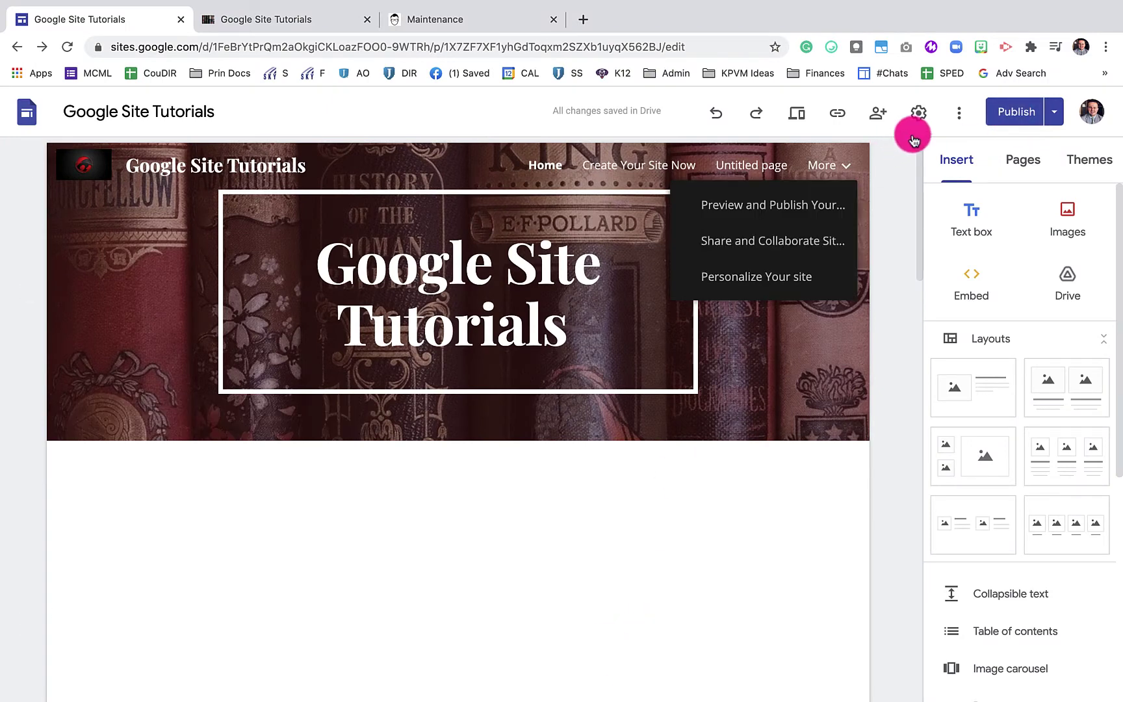
click(919, 115)
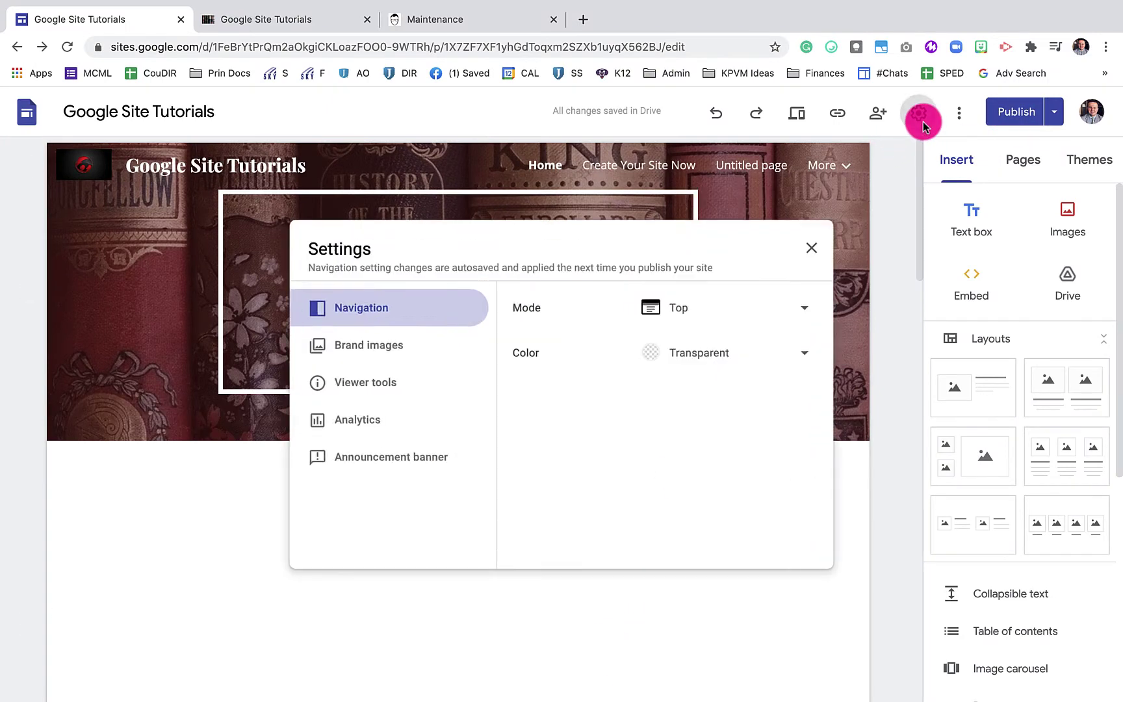
click(387, 428)
triple_click(652, 360)
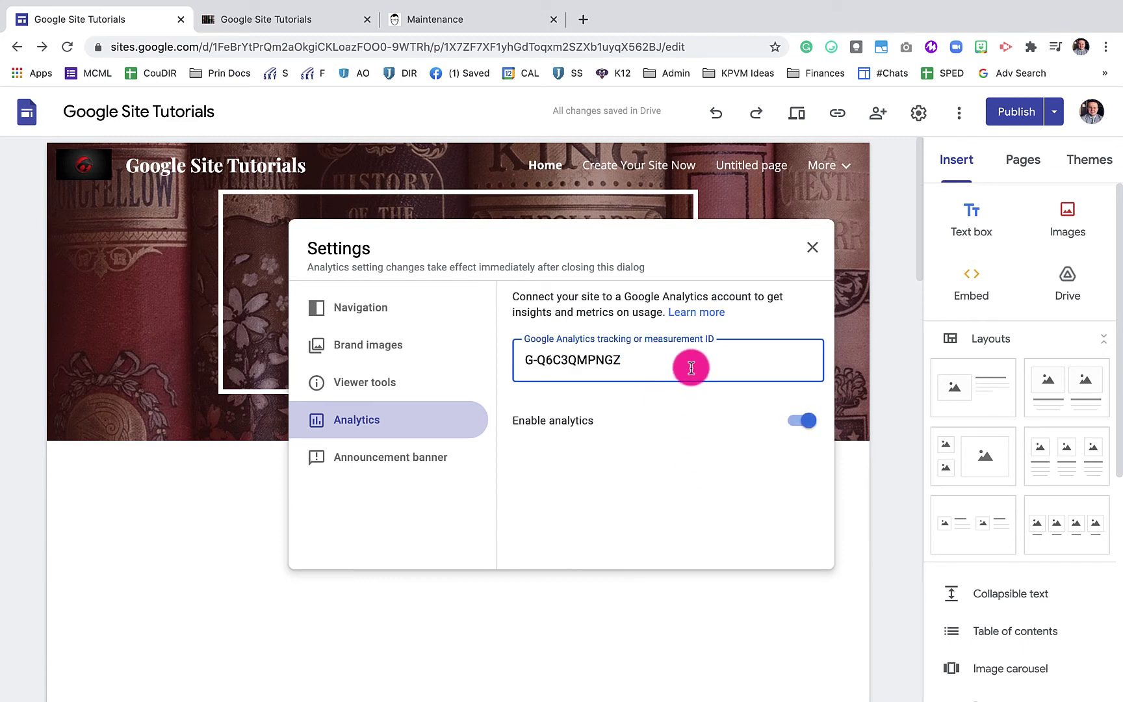
key(Escape)
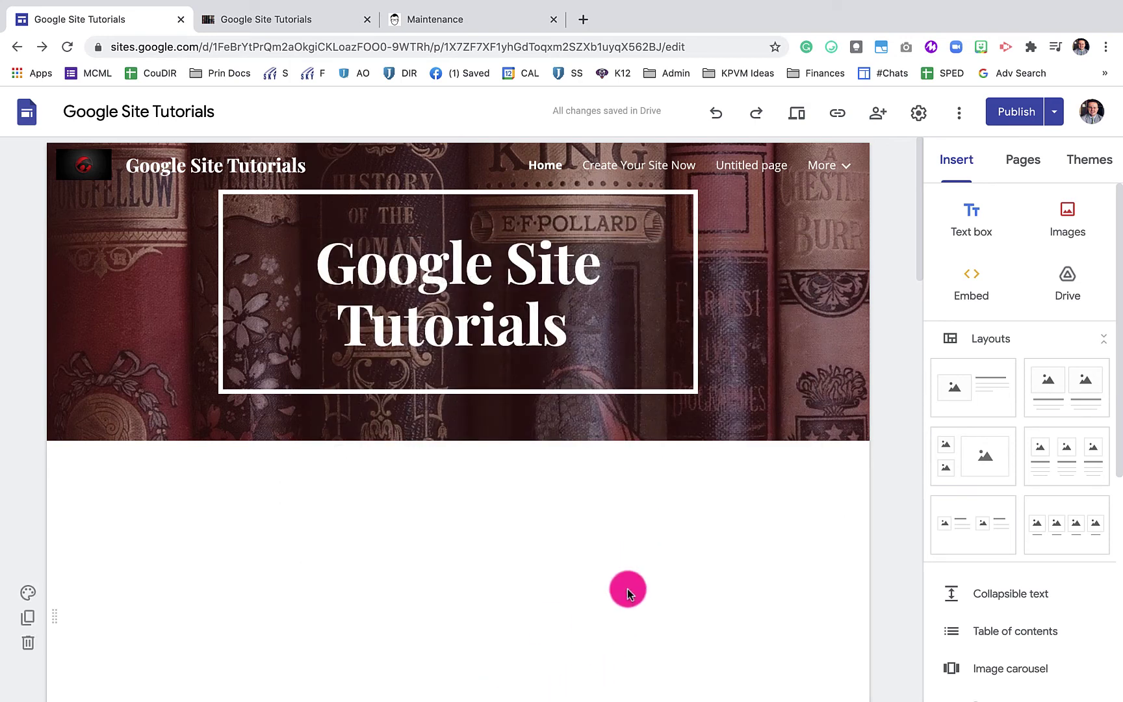
click(1014, 112)
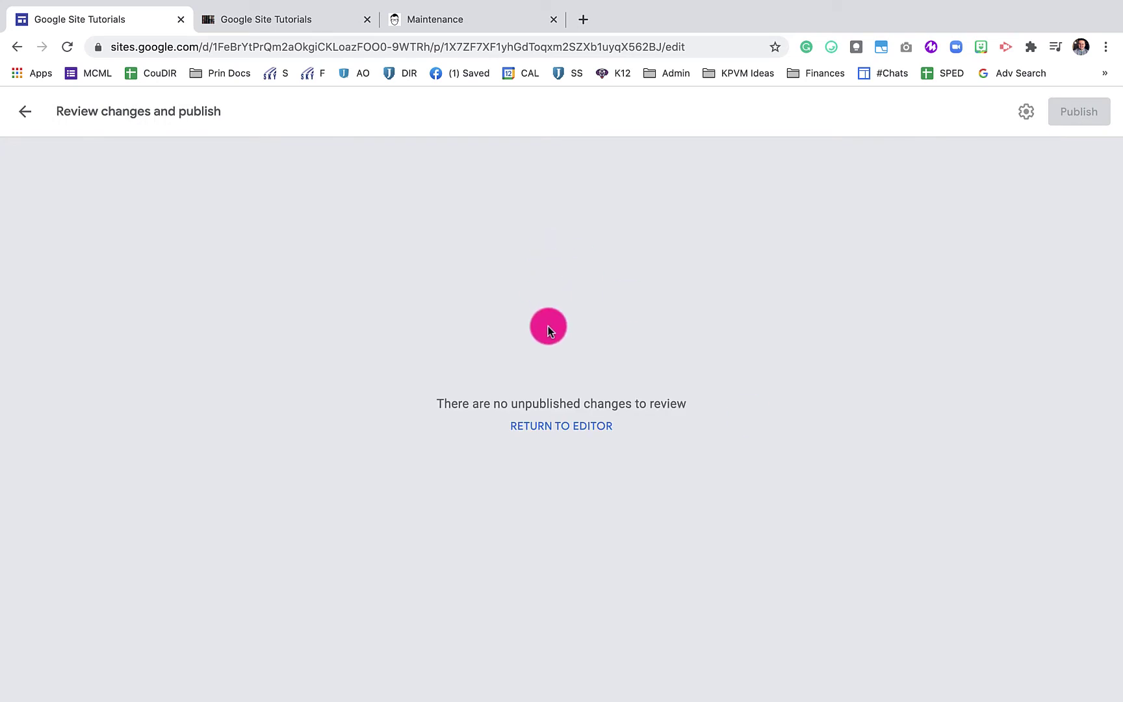
- Visit the published site and browse repeatedly through its pages, including Create Your Site Now, Untitled page and Home, to generate test traffic
click(280, 24)
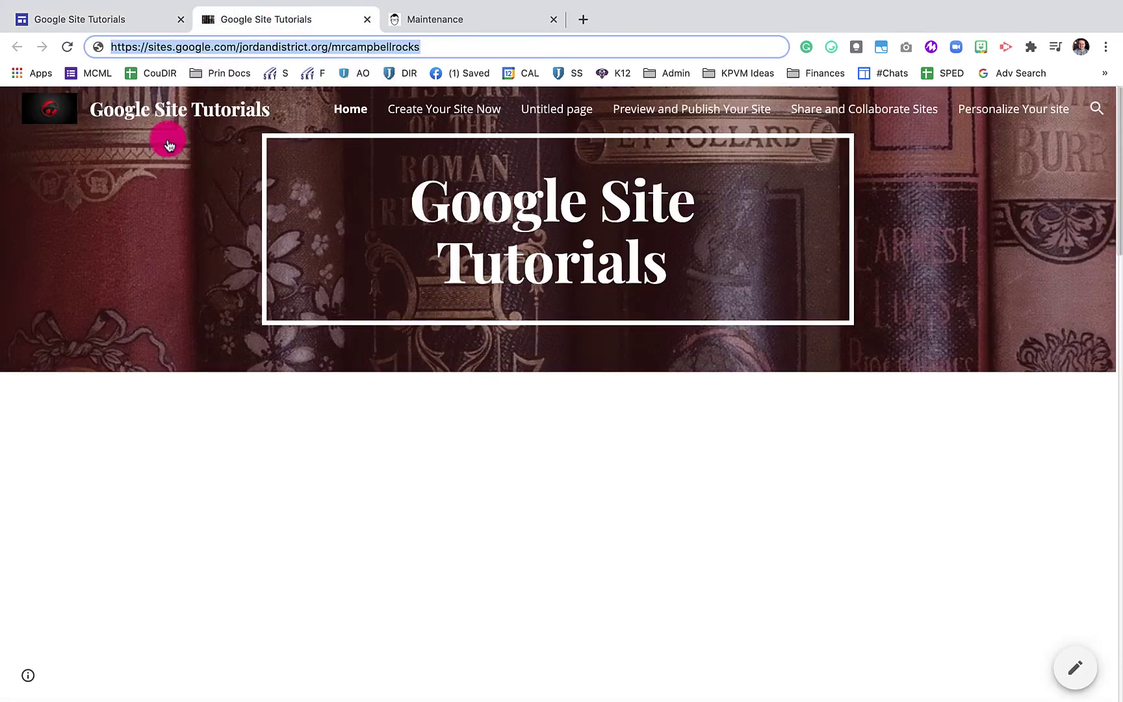
click(447, 110)
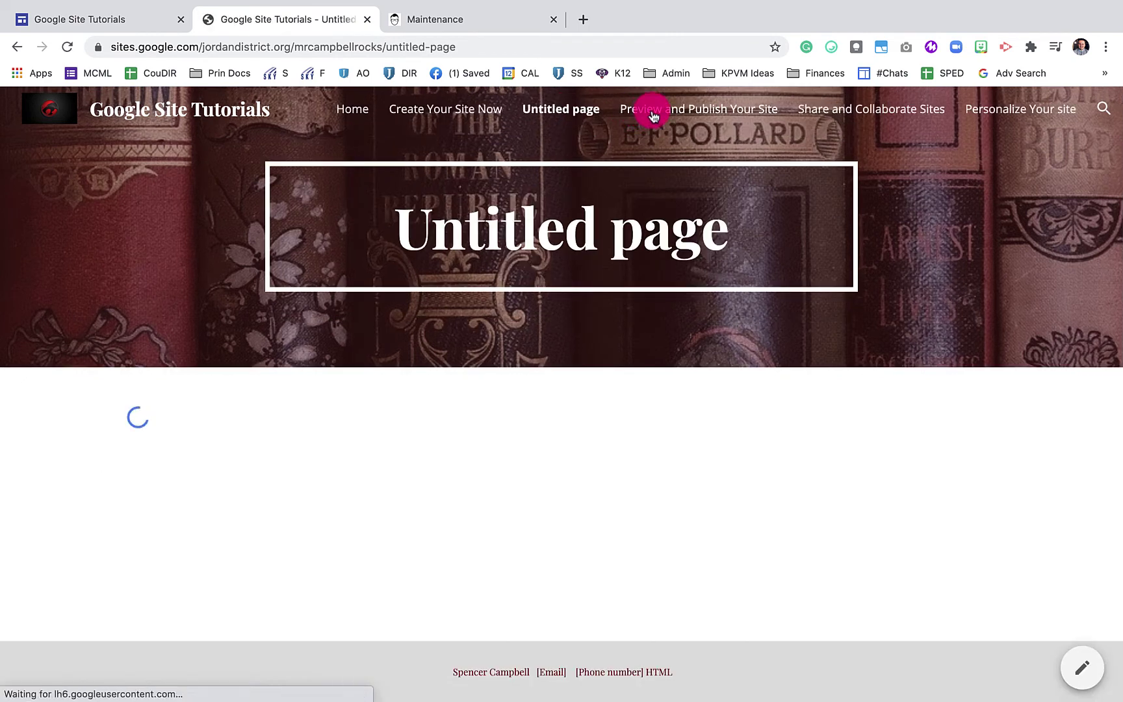
click(689, 109)
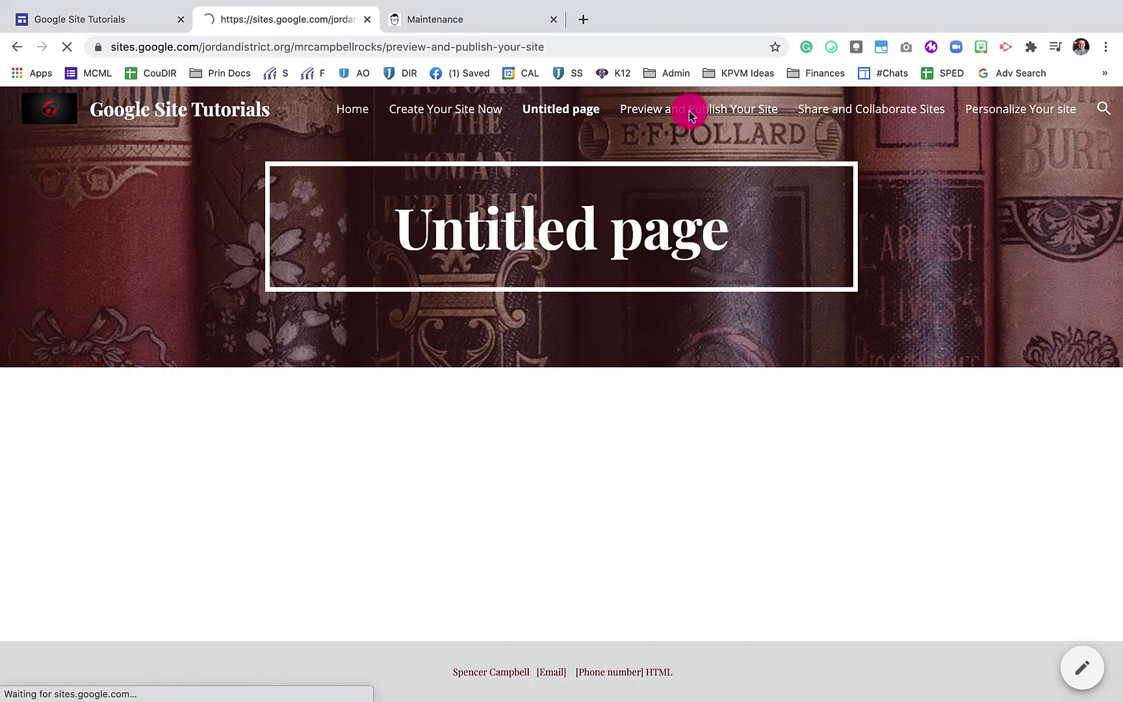
click(814, 109)
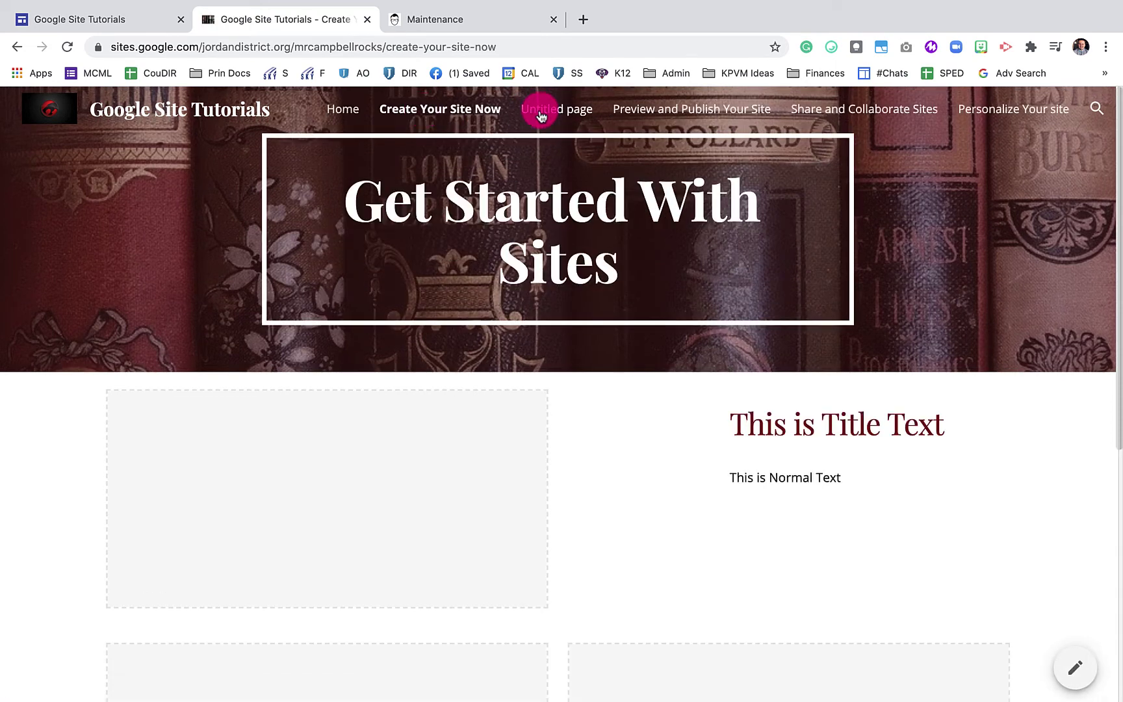
click(540, 115)
click(664, 116)
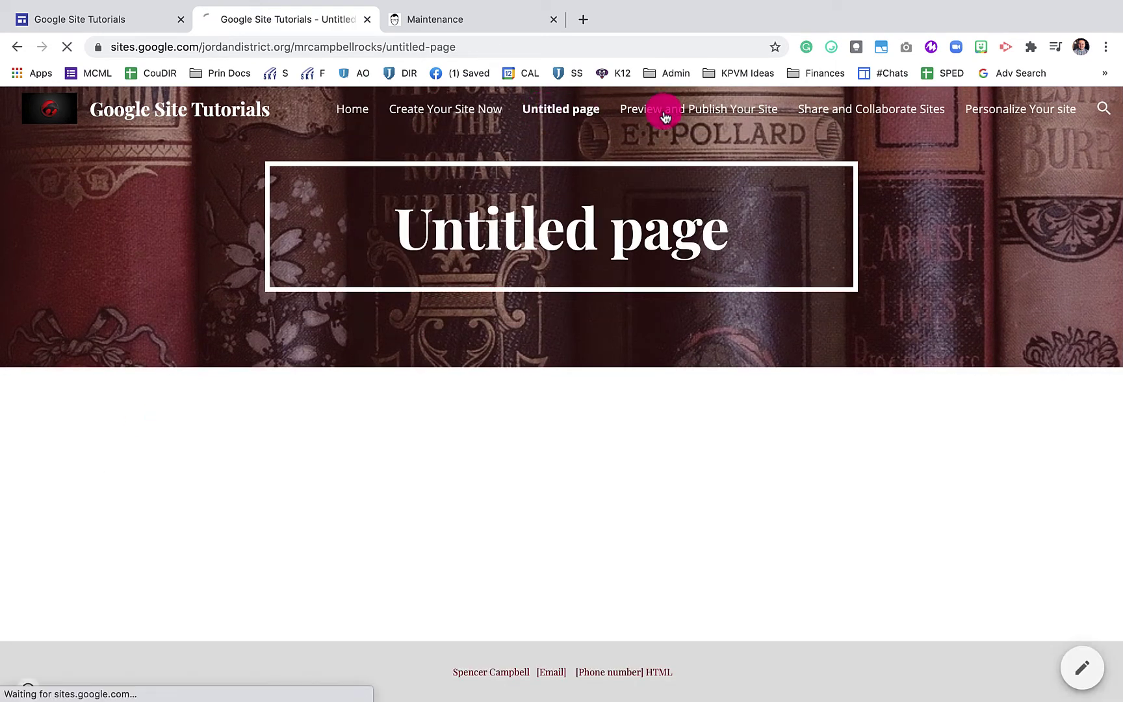
click(343, 112)
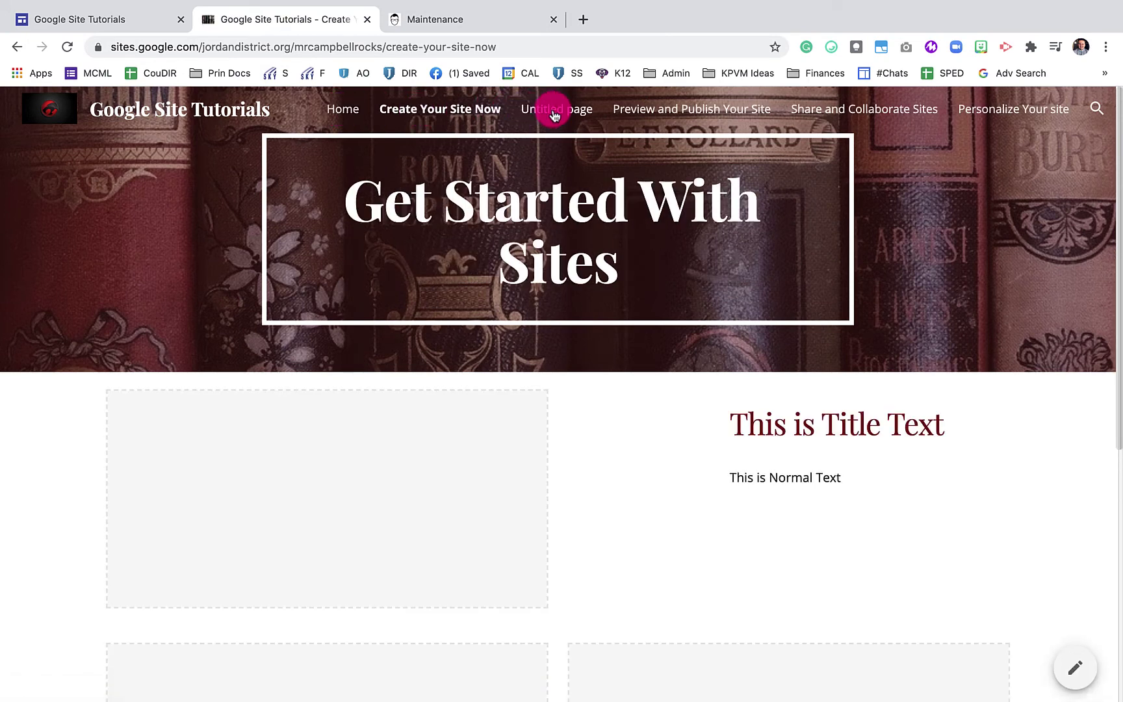
click(553, 116)
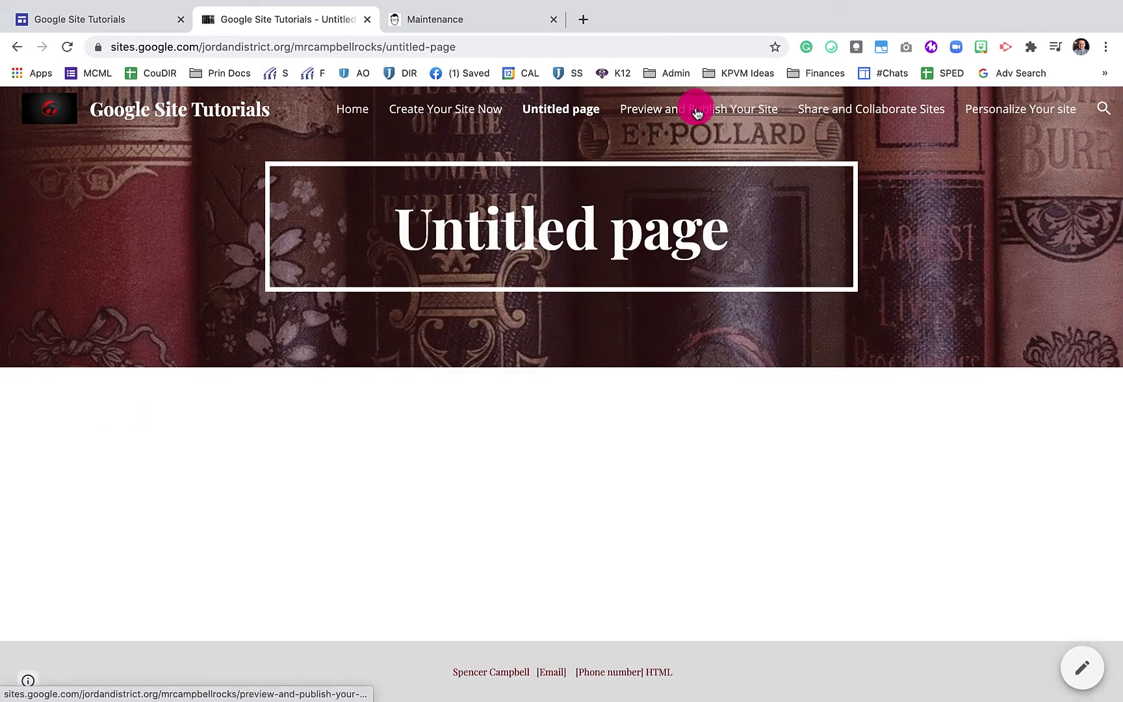
click(851, 111)
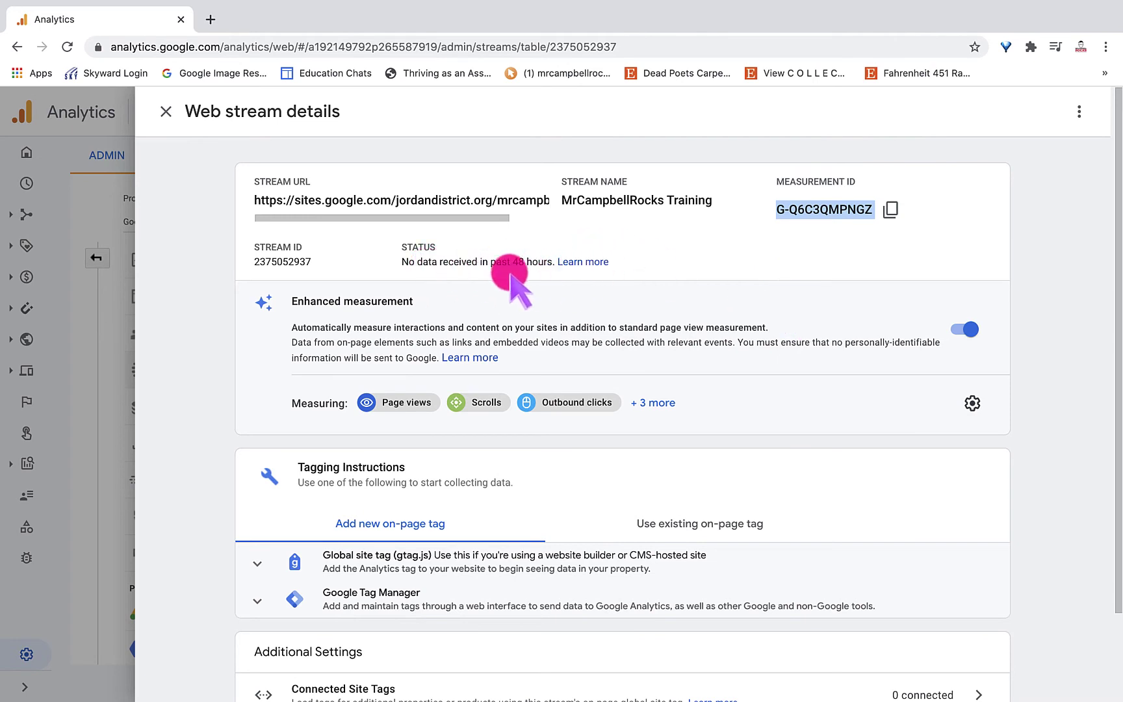
- Switch to Google Analytics, review the web stream details of the Training stream, and close them
scroll(757, 415, down, 2)
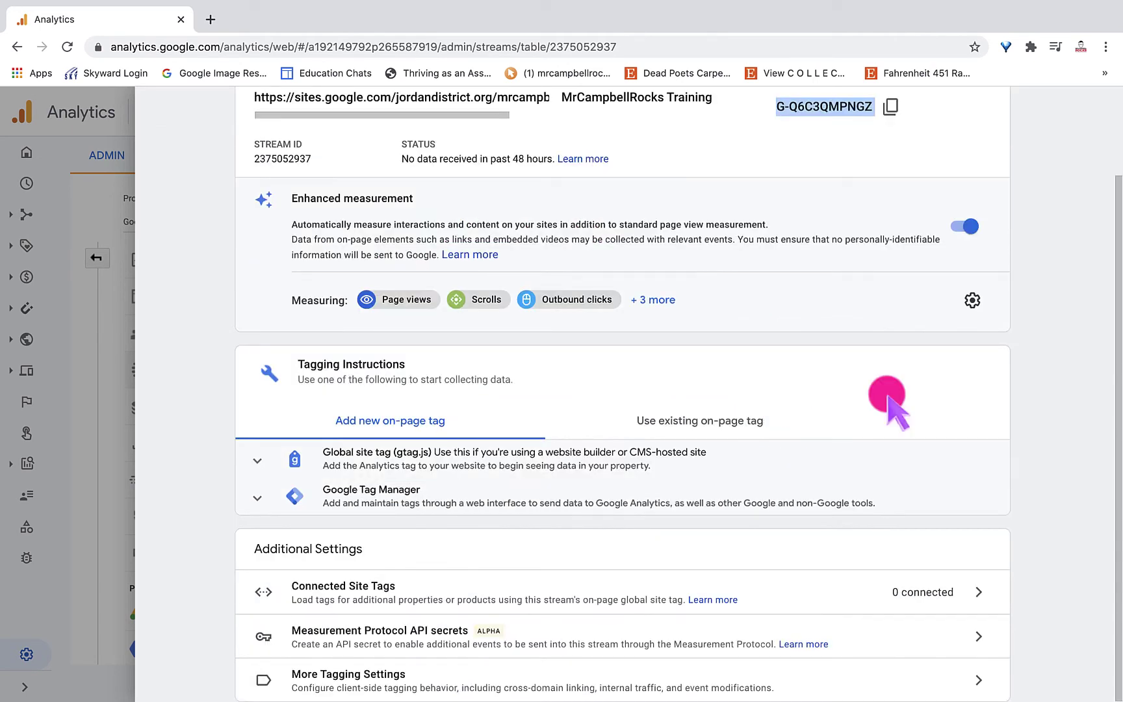
click(78, 207)
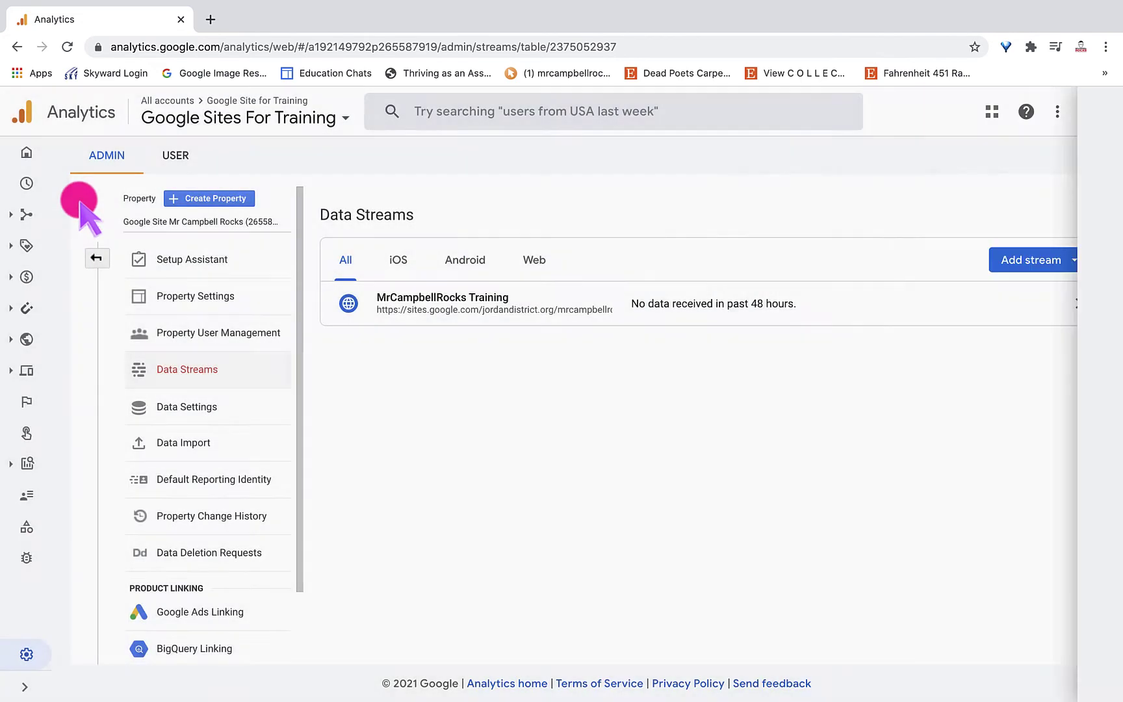
click(450, 303)
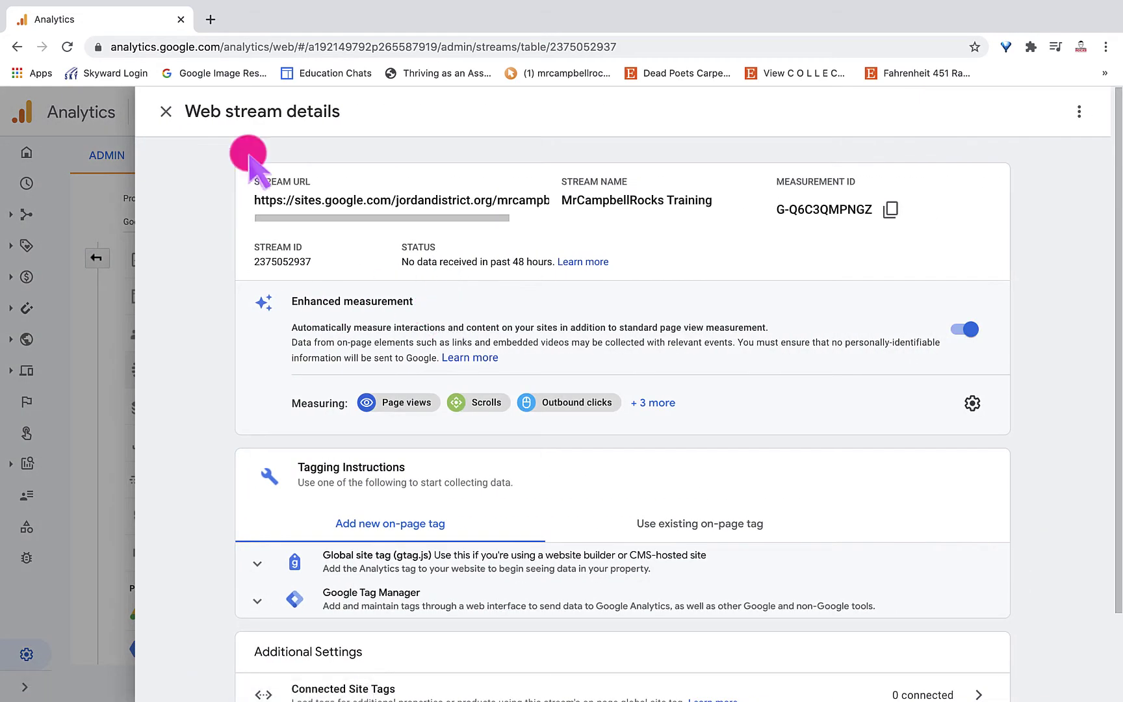
click(167, 112)
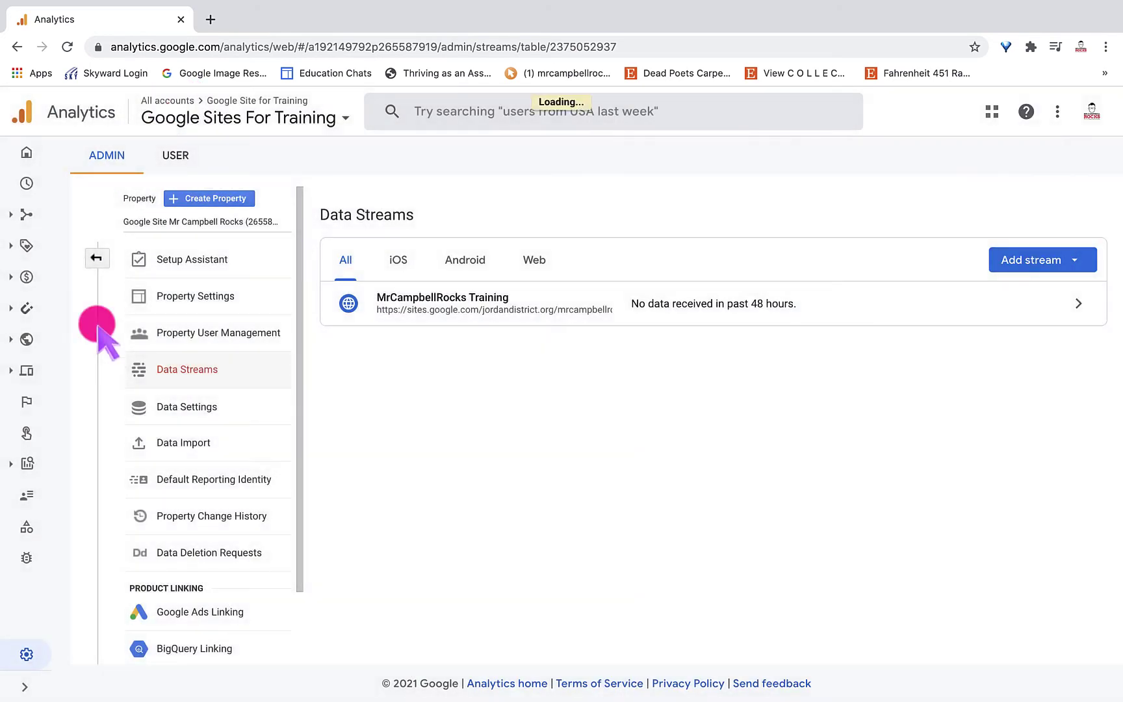
- Check recent users on the Analytics Home report and open the Realtime overview to inspect their location on the map
click(26, 154)
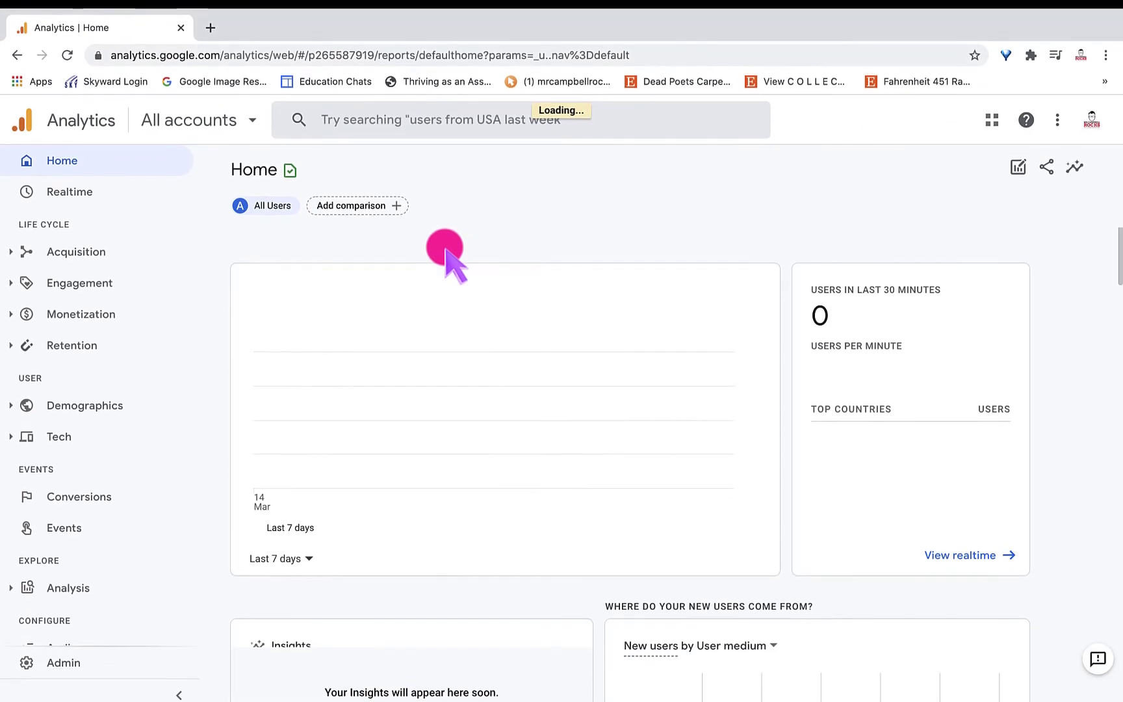
mouse_move(495, 439)
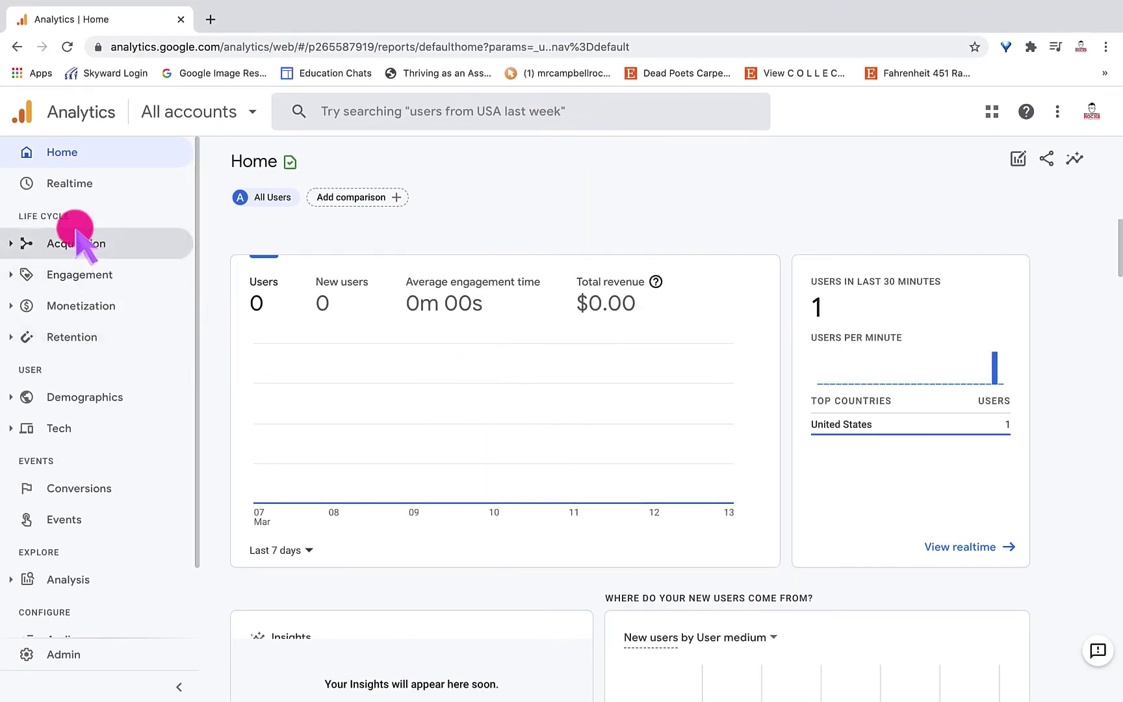
click(70, 185)
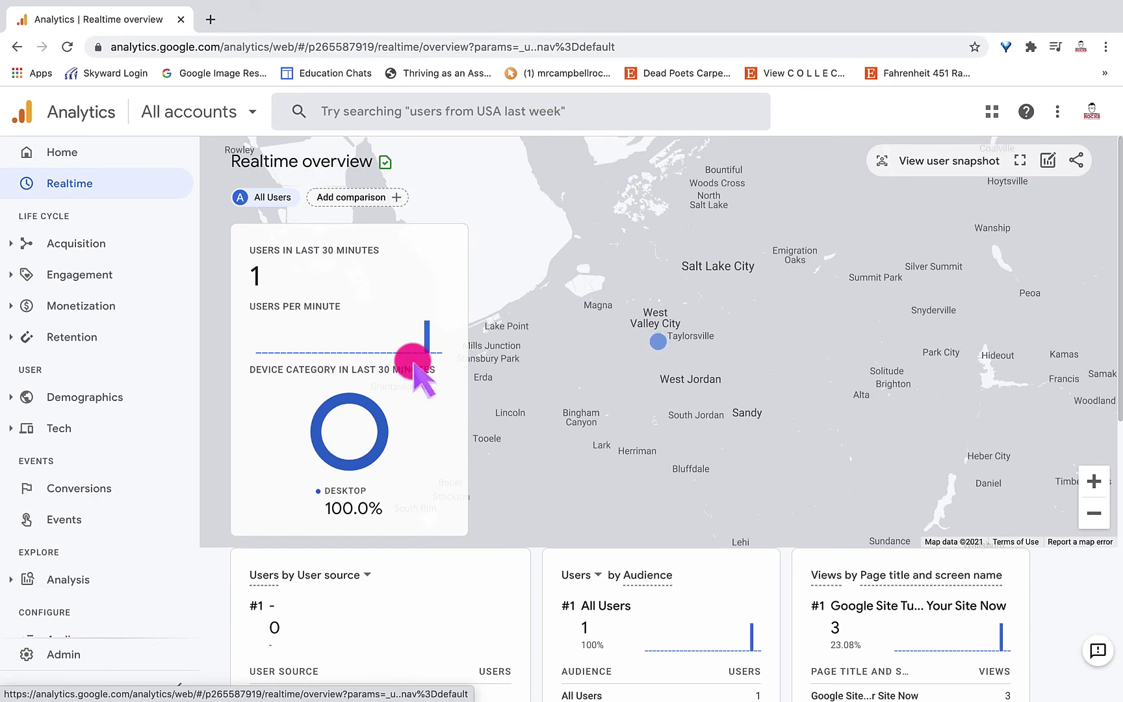
mouse_move(659, 342)
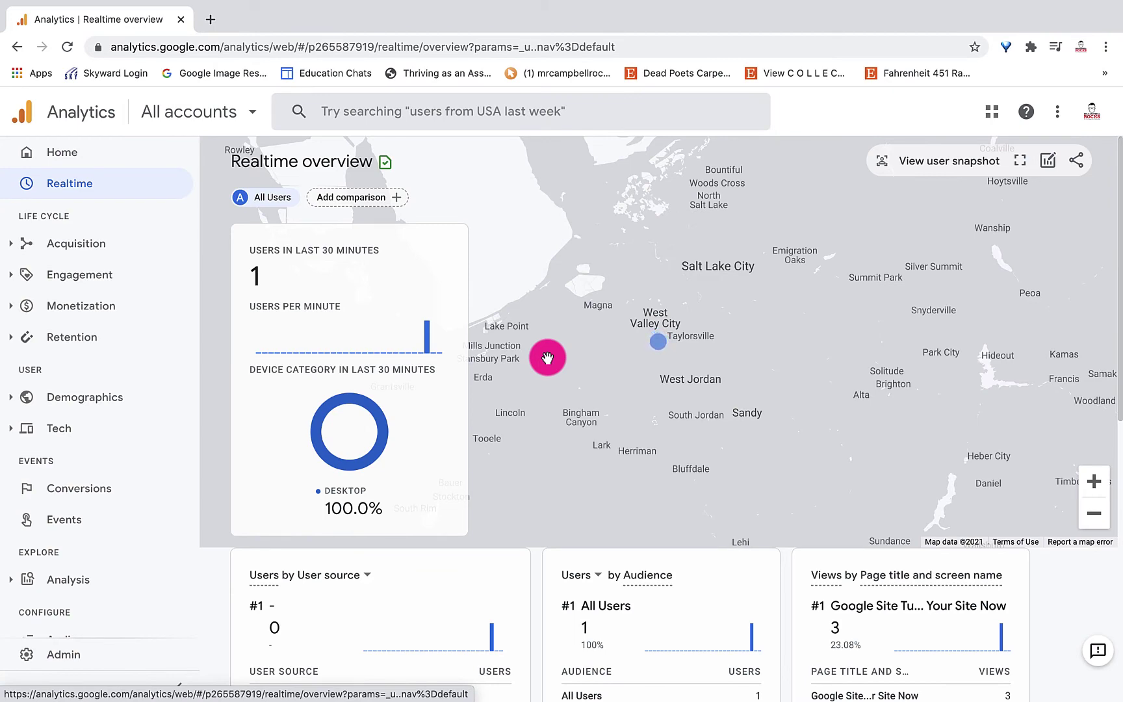
- Examine the Realtime overview's cards for audience, views by page title, event counts, conversions and user properties
scroll(629, 468, down, 5)
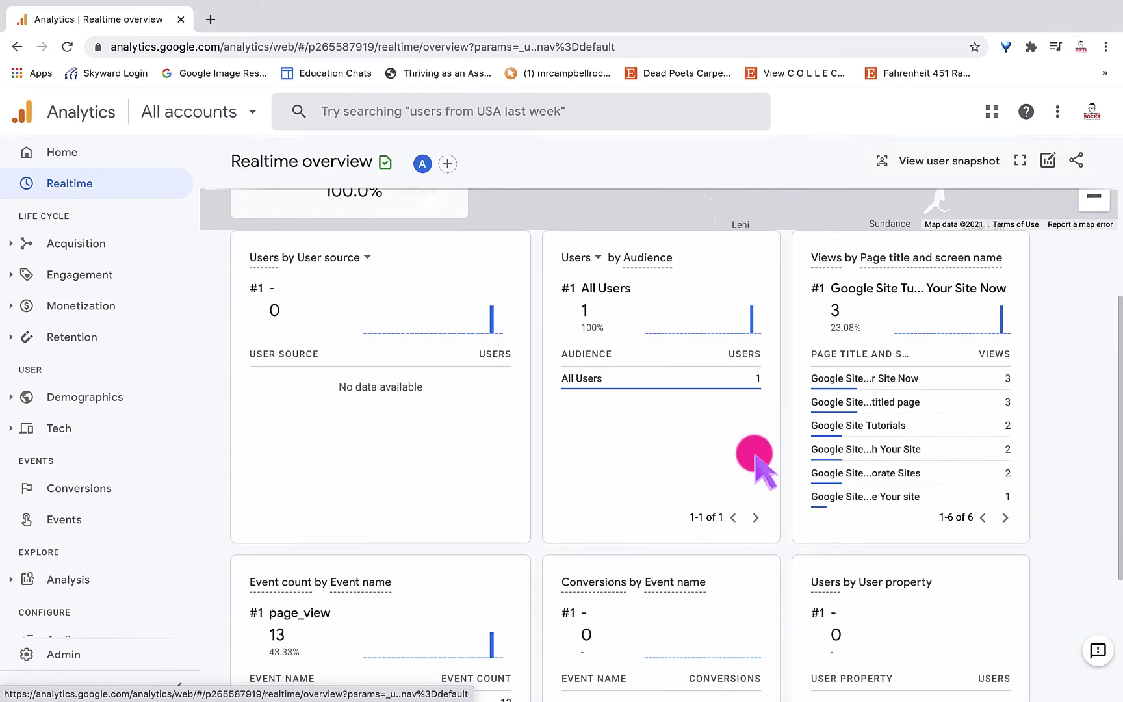
mouse_move(917, 391)
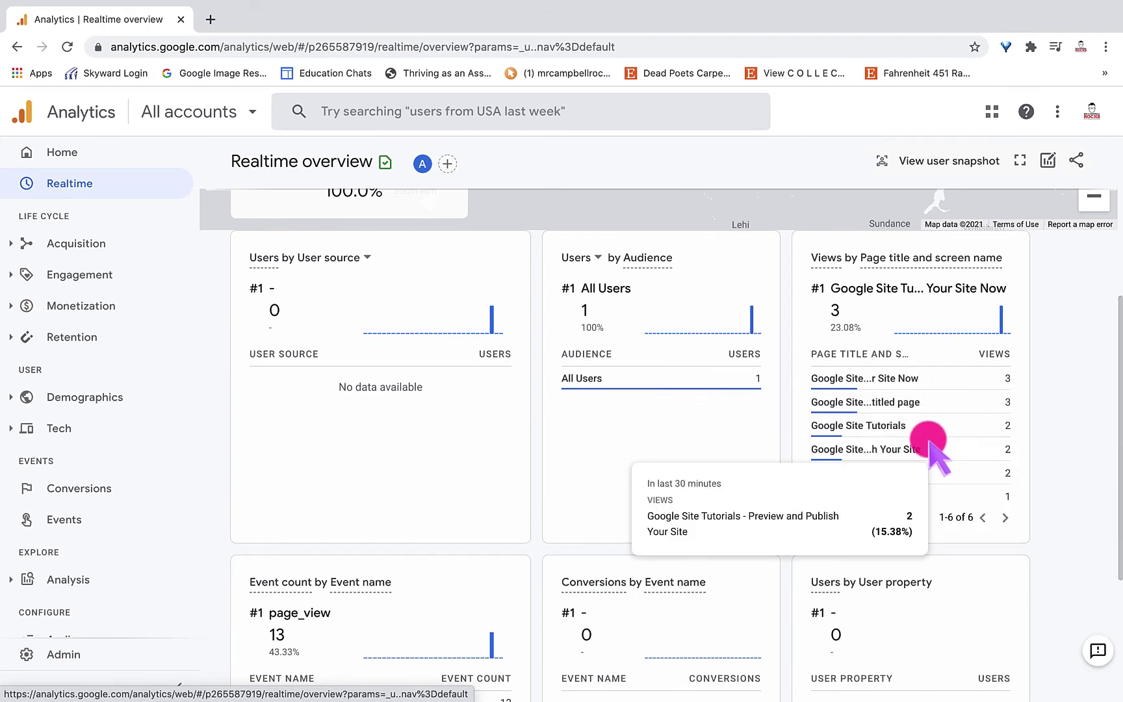
mouse_move(922, 482)
mouse_move(719, 382)
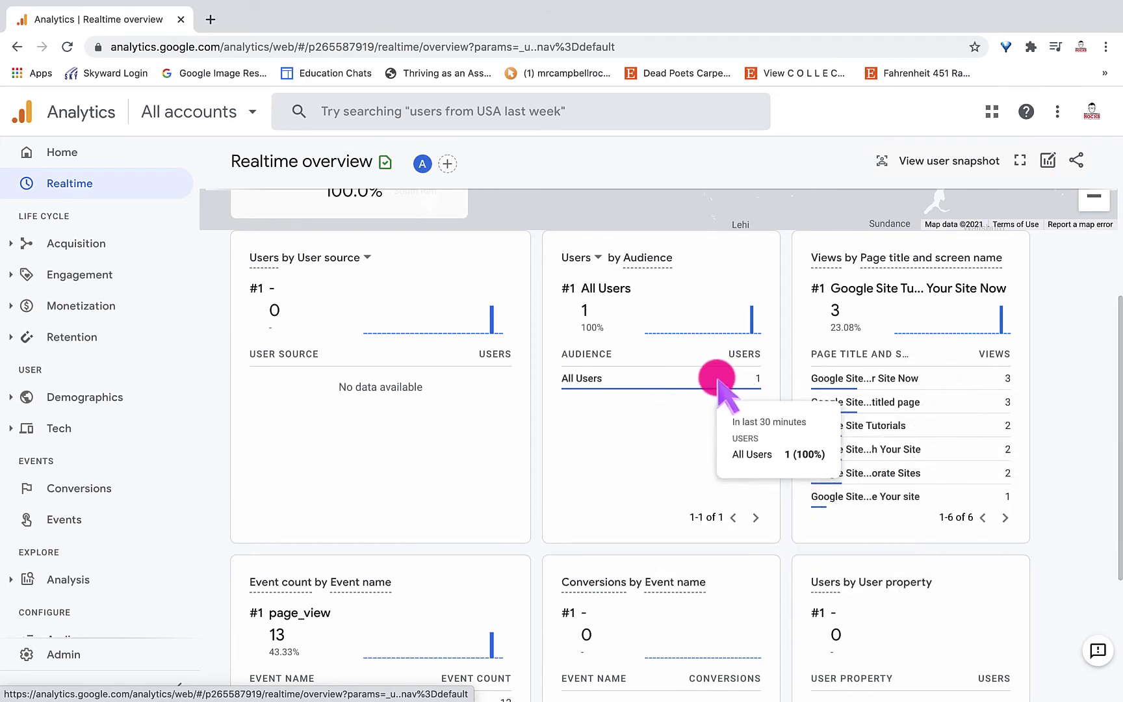
scroll(718, 381, down, 4)
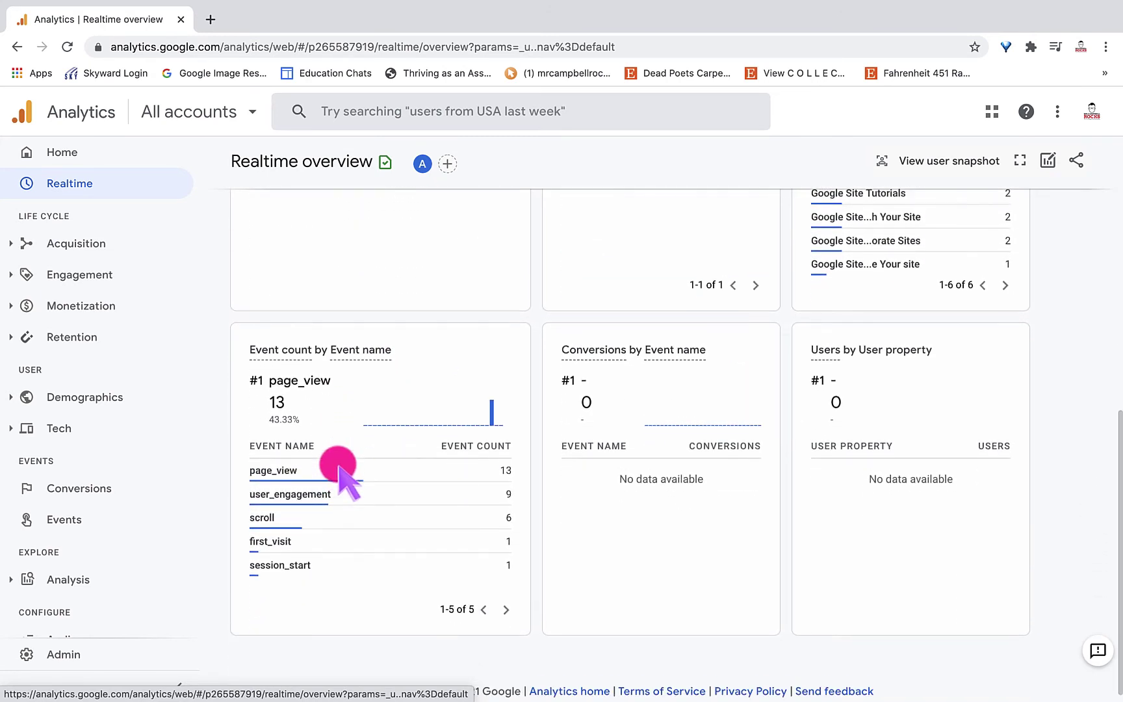
mouse_move(335, 480)
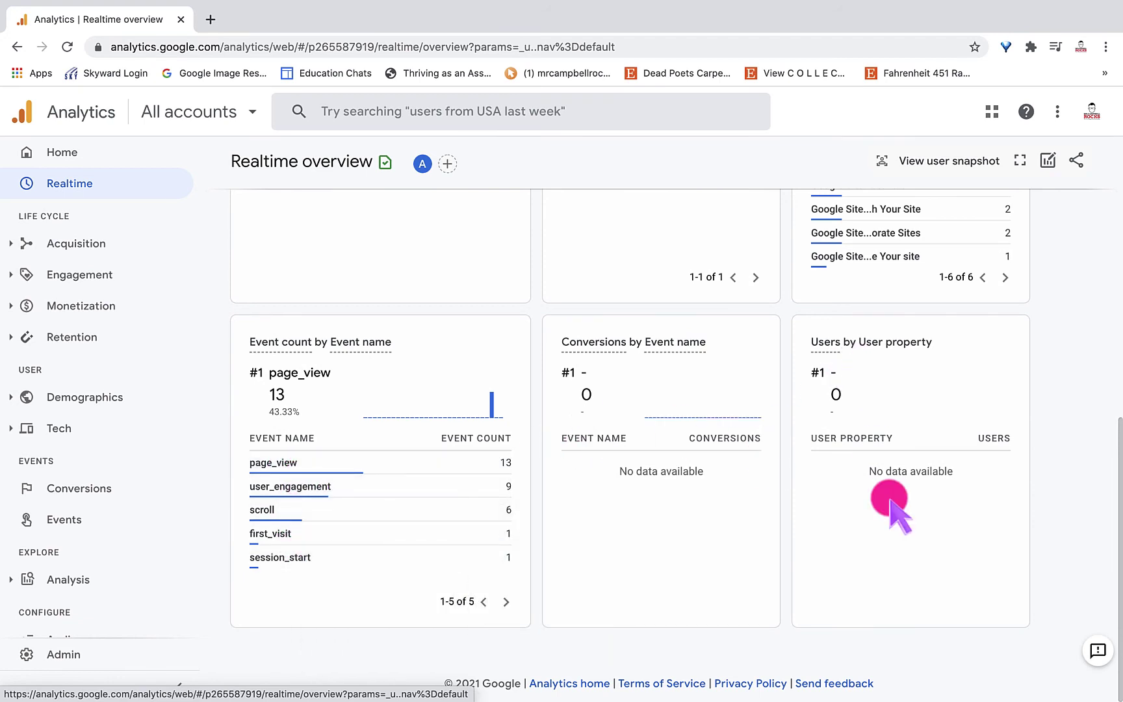
scroll(890, 497, up, 6)
scroll(890, 498, up, 2)
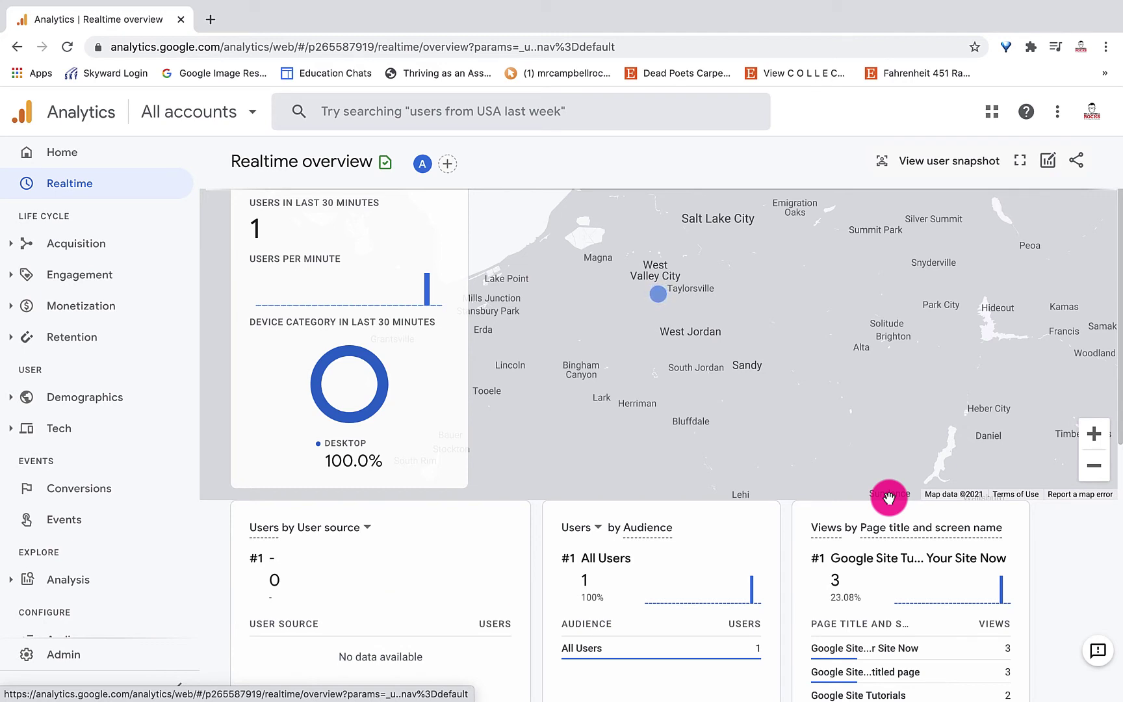
scroll(889, 497, down, 3)
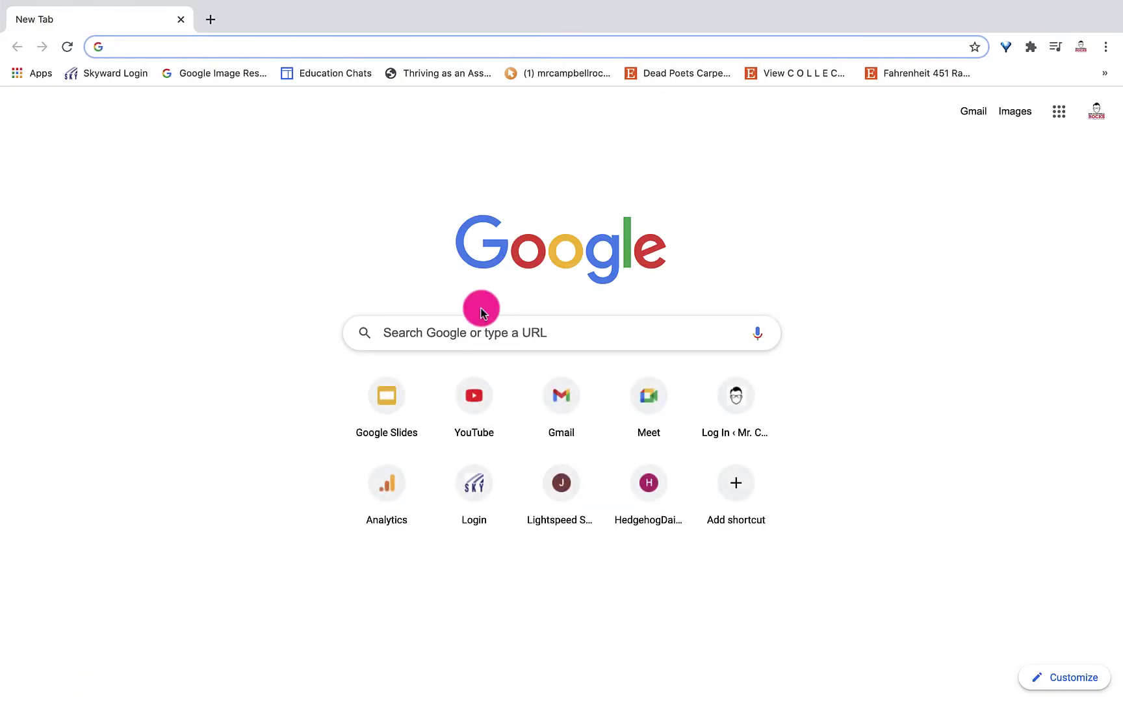
- Open a new incognito browser window
click(108, 8)
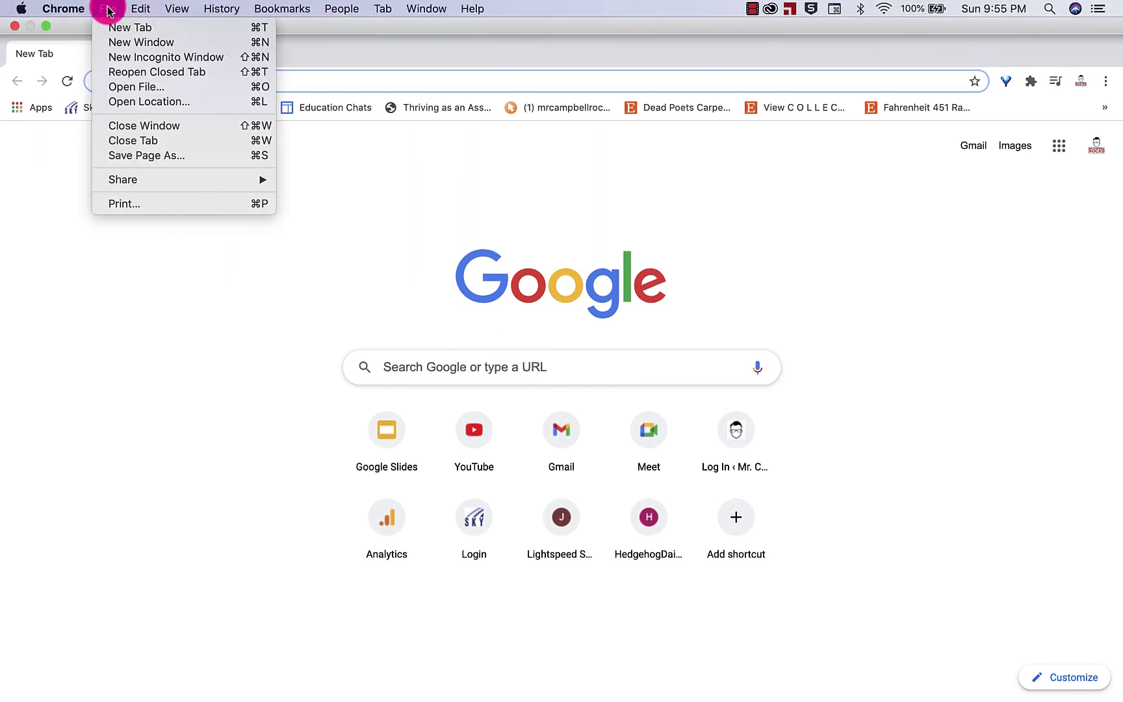
click(143, 59)
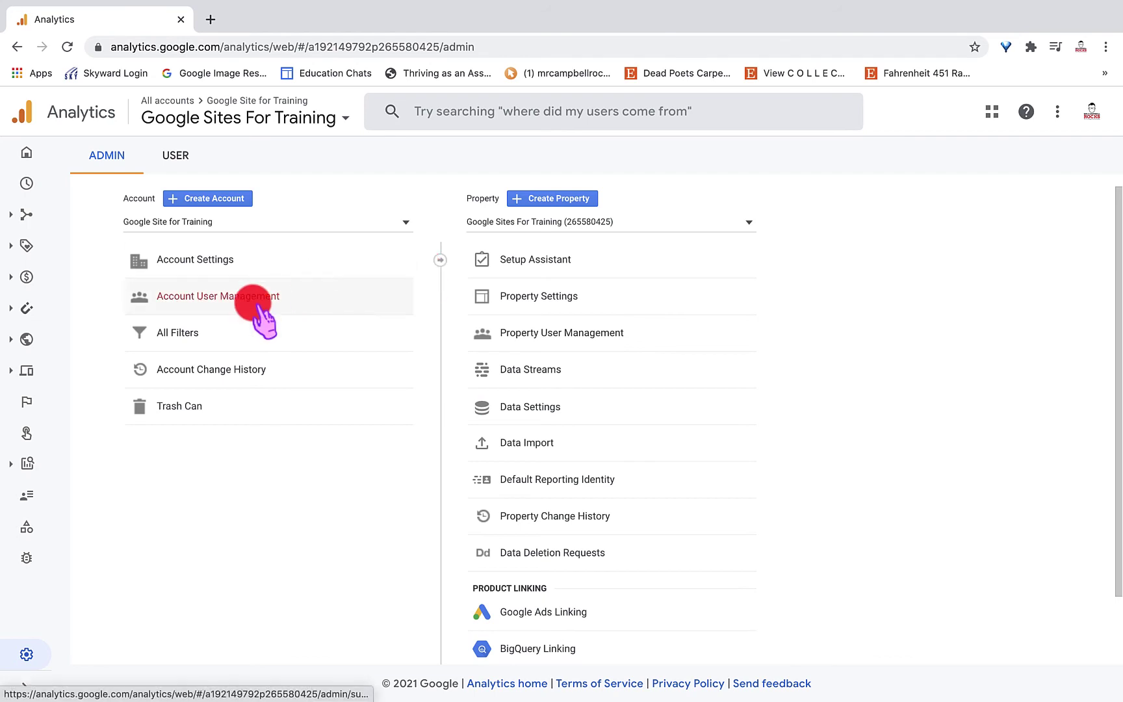
- In the Google Analytics admin, switch from Google Sites For Training to the account's other property and open its Realtime overview
click(219, 223)
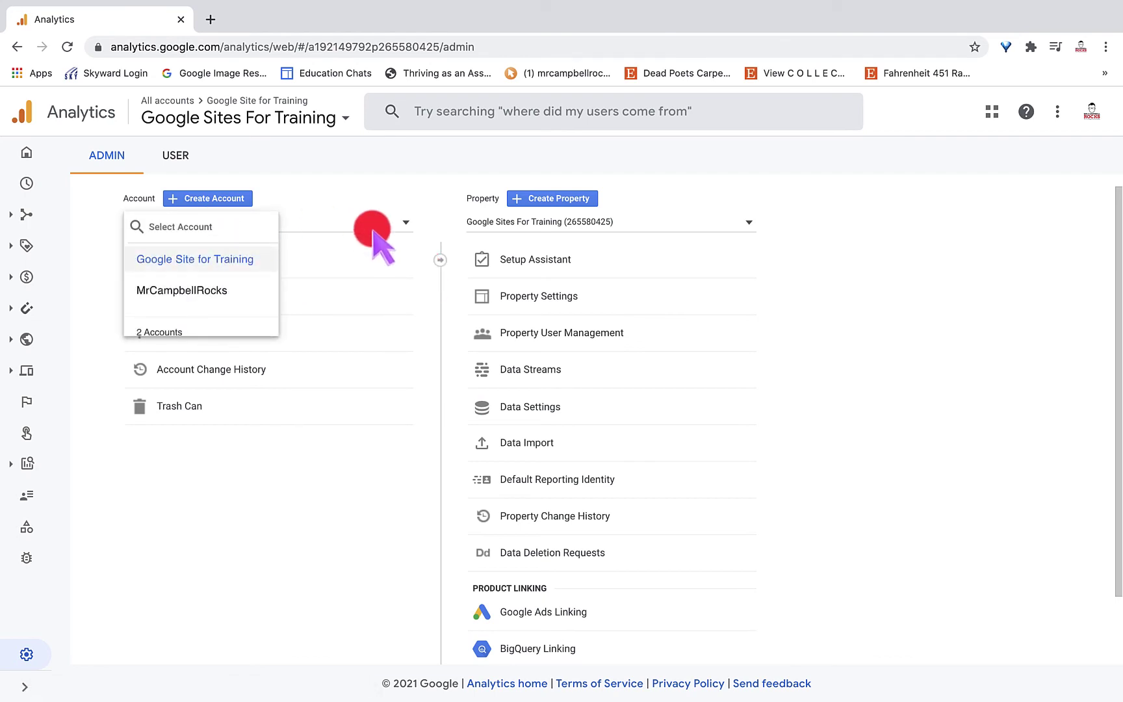
click(534, 222)
click(593, 224)
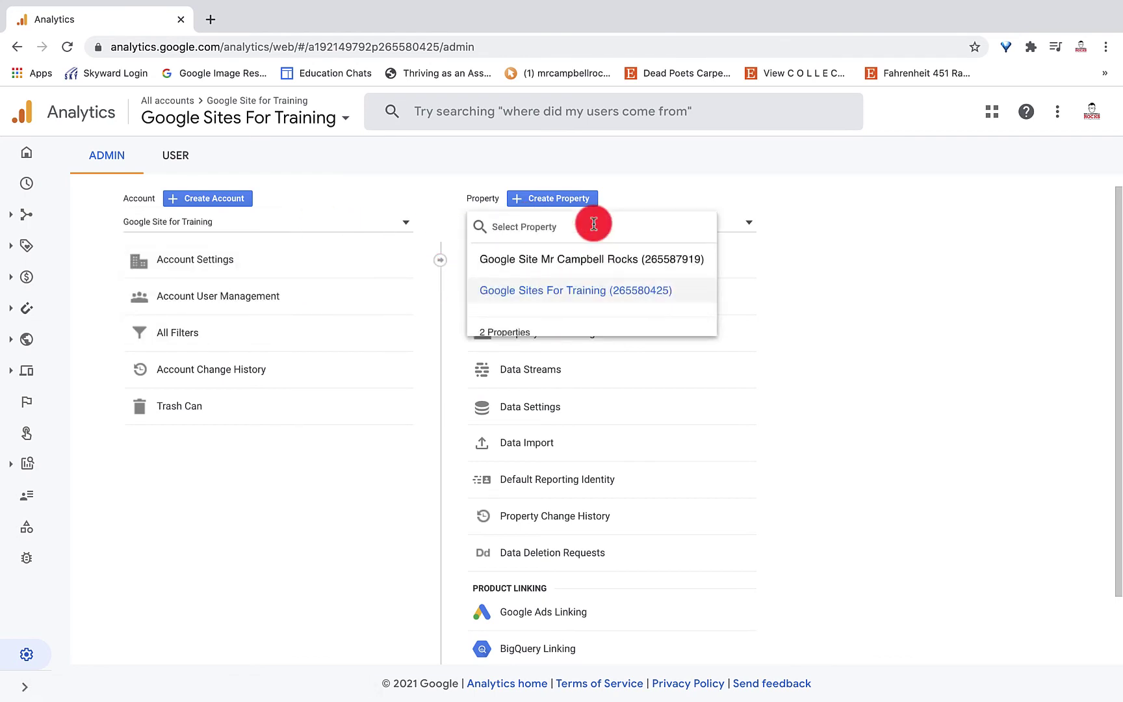
click(595, 261)
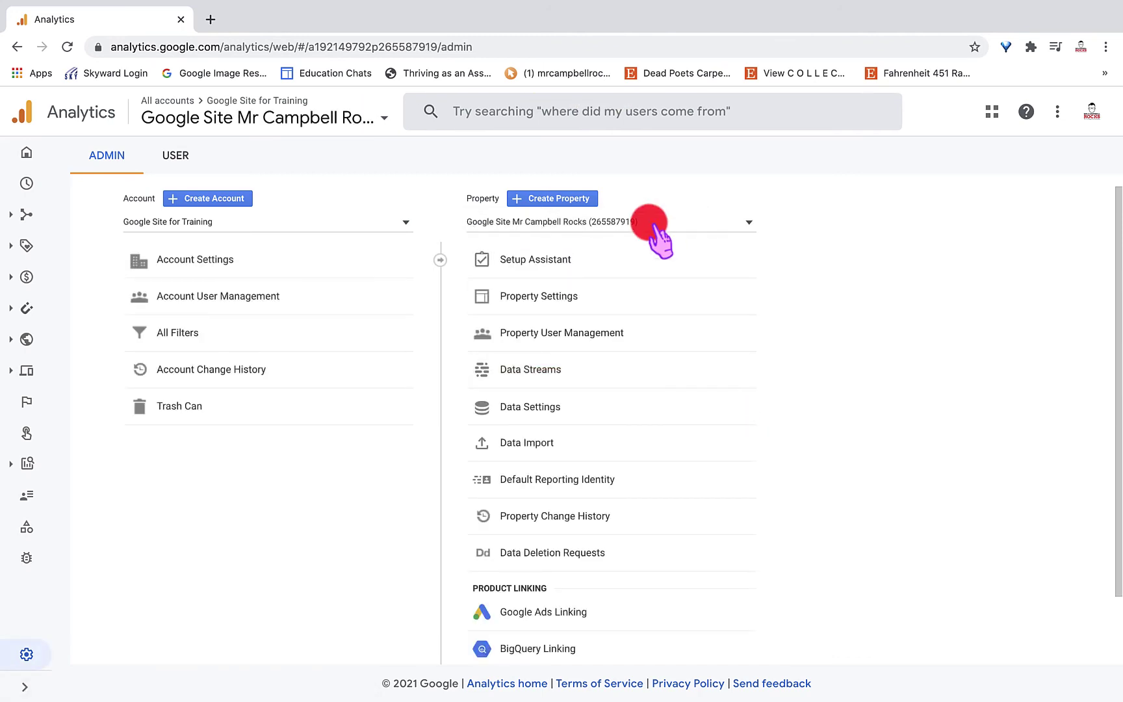
click(27, 151)
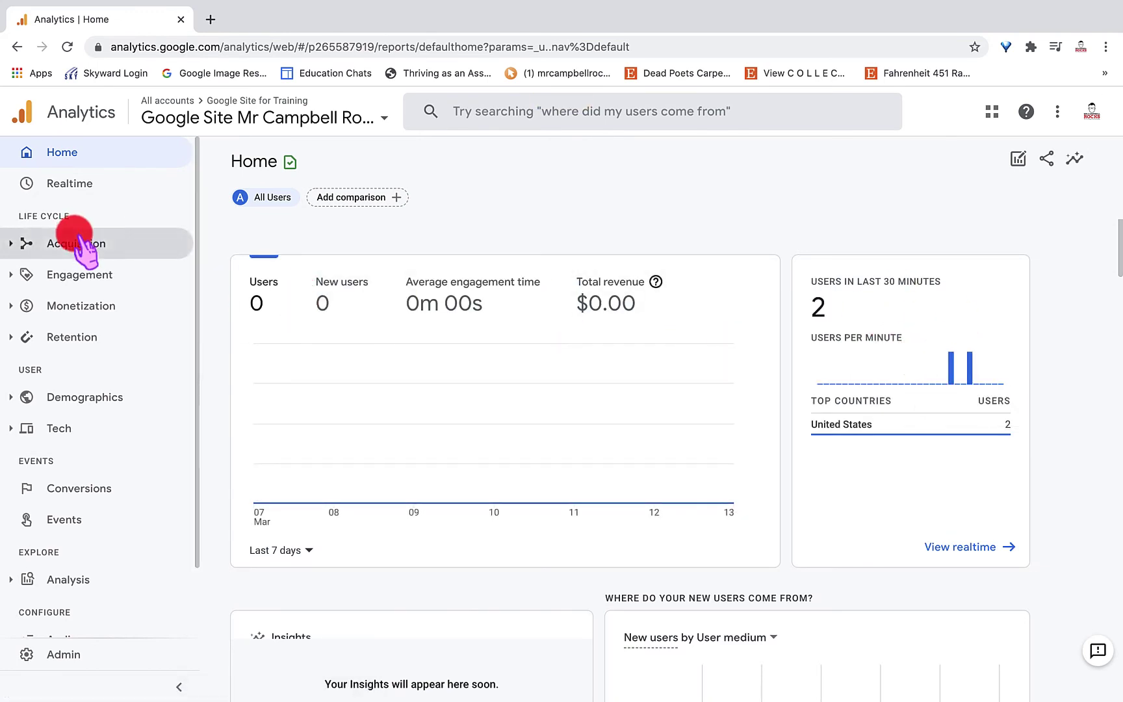
click(78, 182)
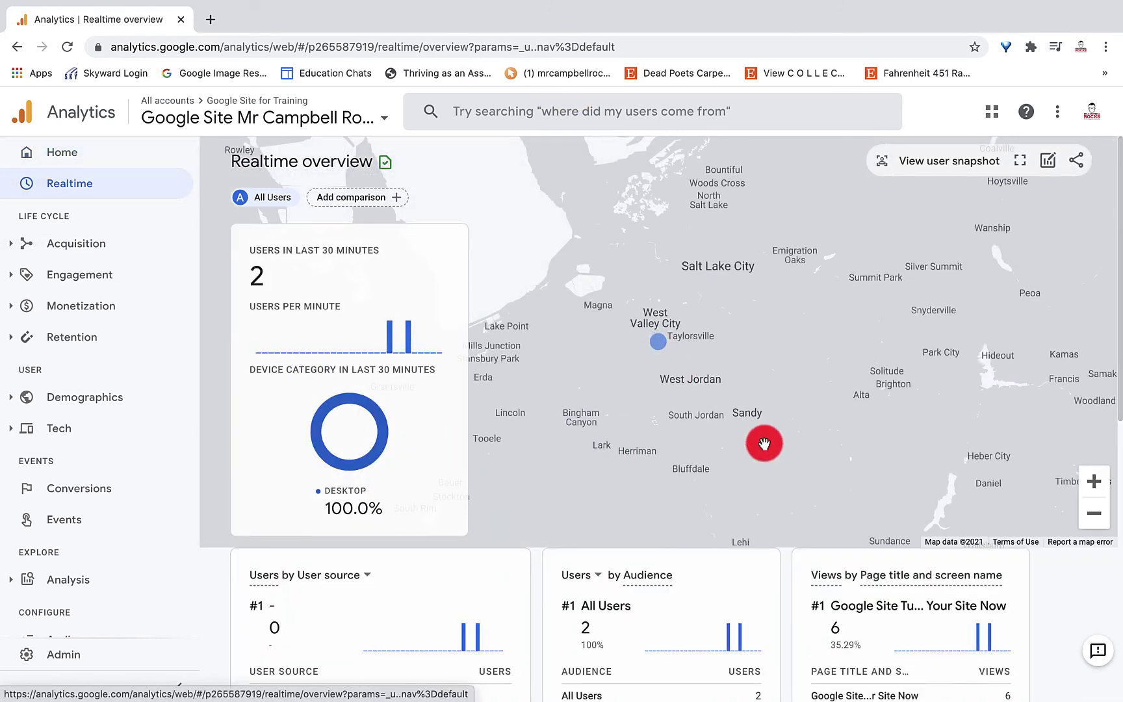
scroll(764, 443, down, 2)
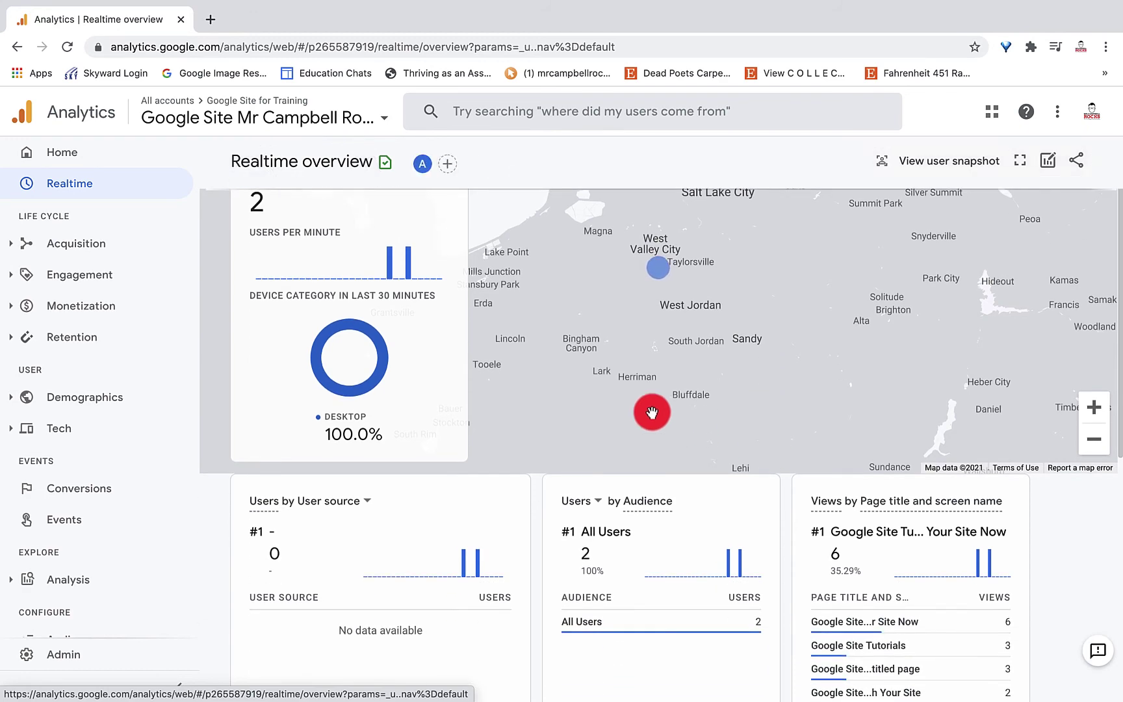
scroll(622, 411, up, 2)
scroll(622, 410, up, 1)
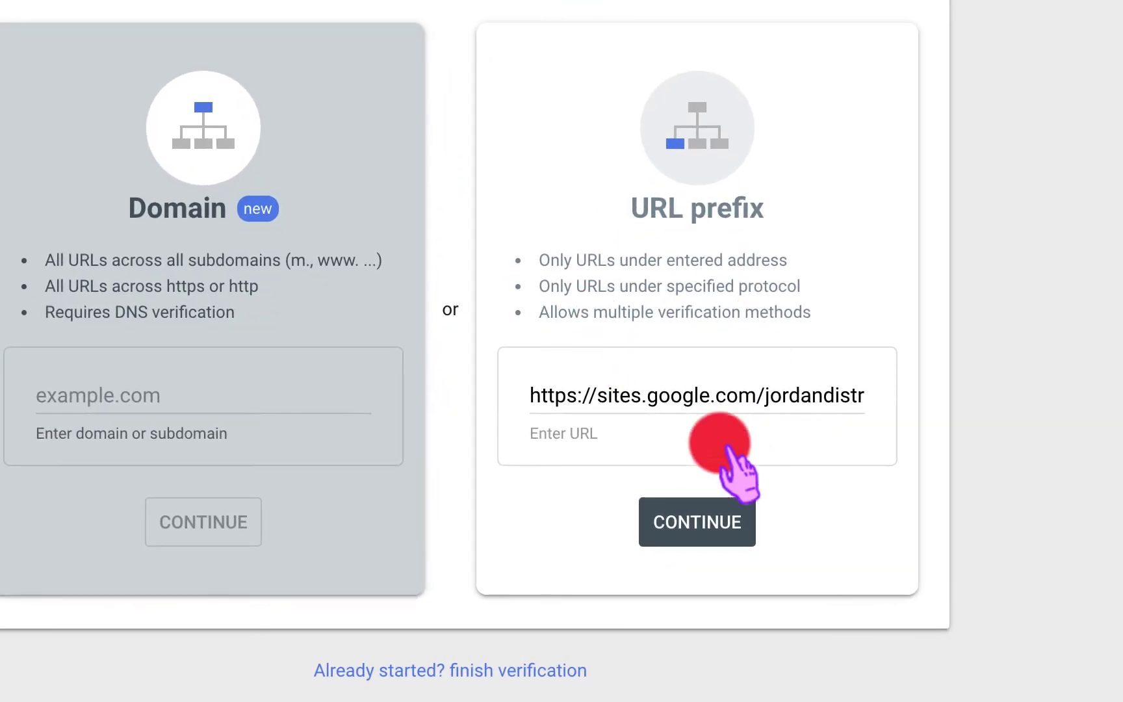
- Add the Google Site's address as a URL prefix property in Google Search Console and start using the new property
click(693, 520)
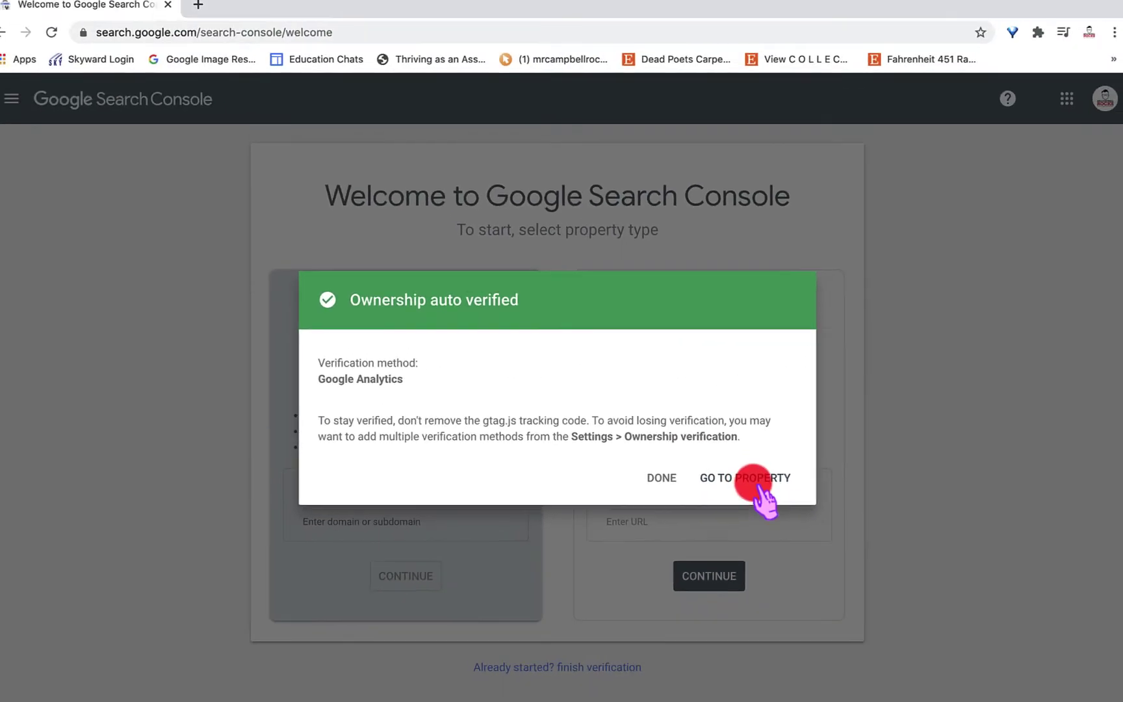
click(741, 390)
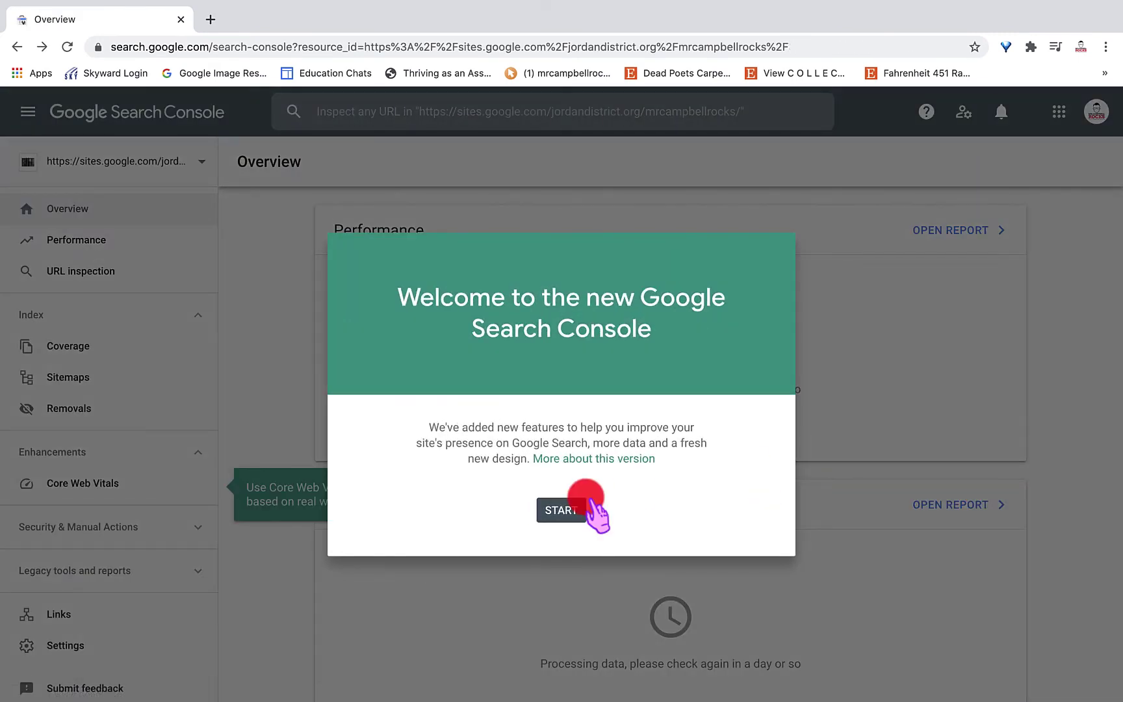
click(562, 510)
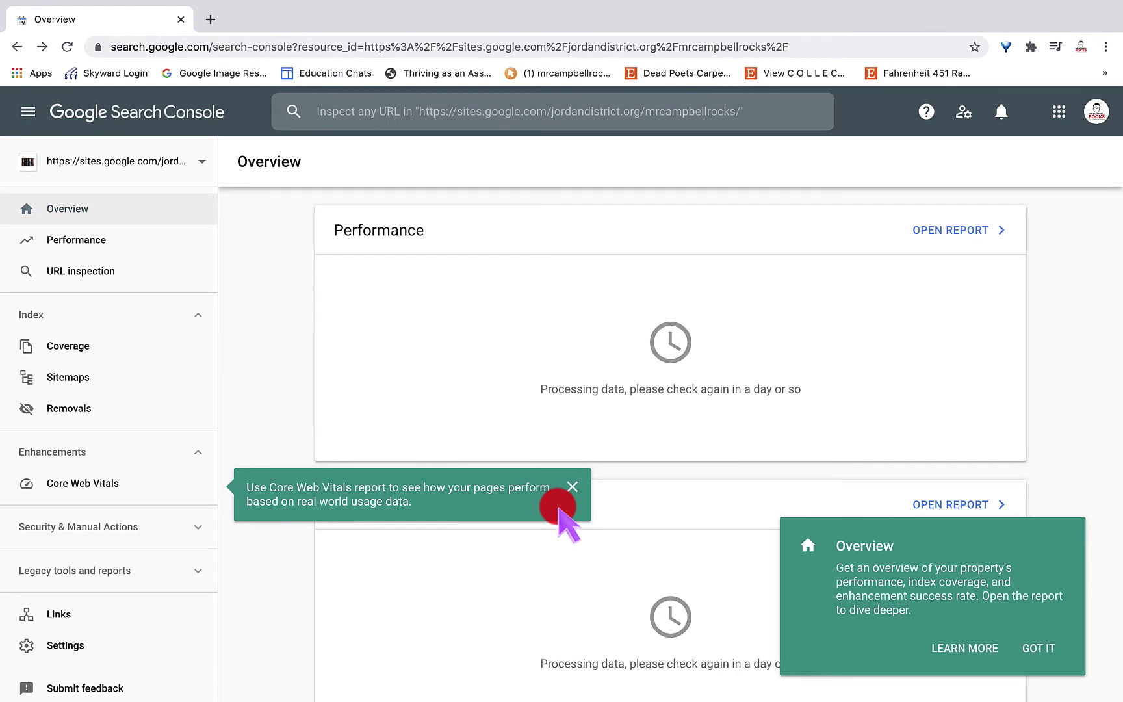
- Look over the Search Console property's Overview and dismiss the Overview and Core Web Vitals tips
scroll(650, 527, down, 1)
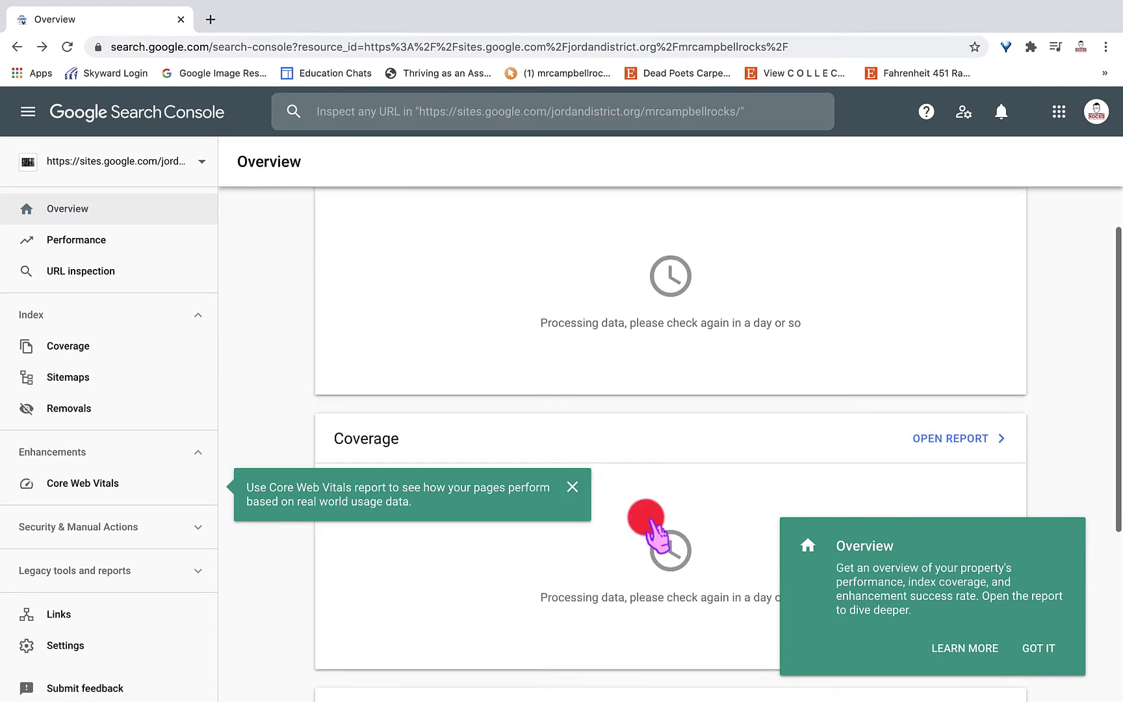
scroll(722, 536, up, 1)
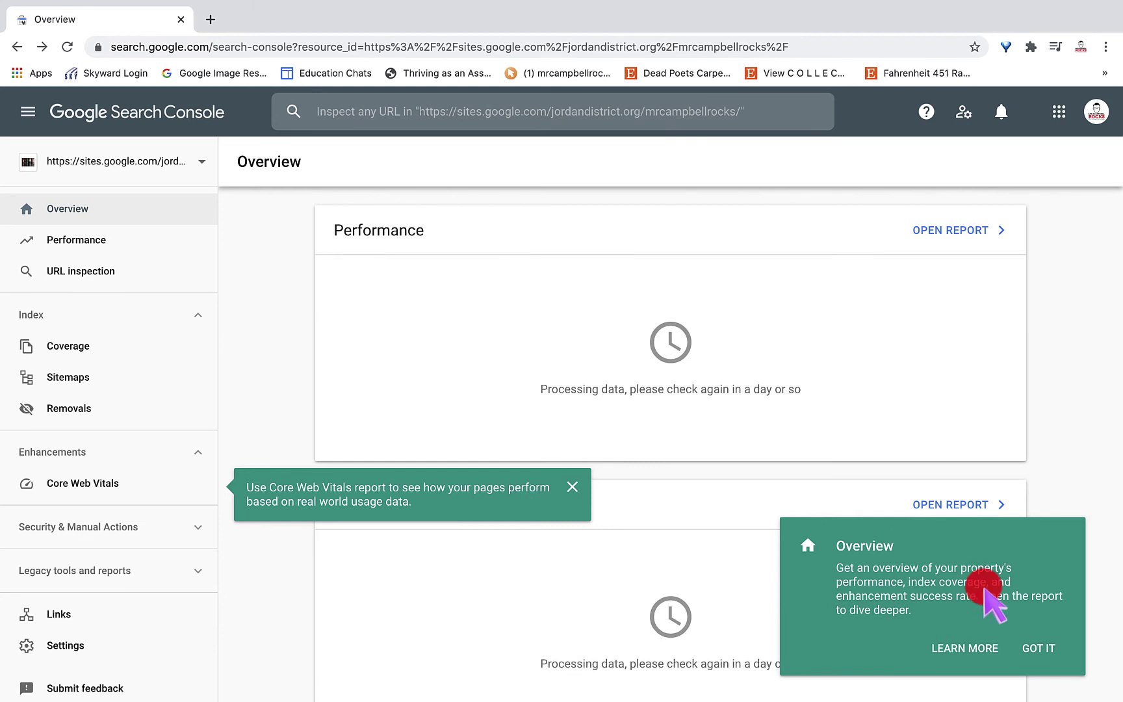
click(1038, 648)
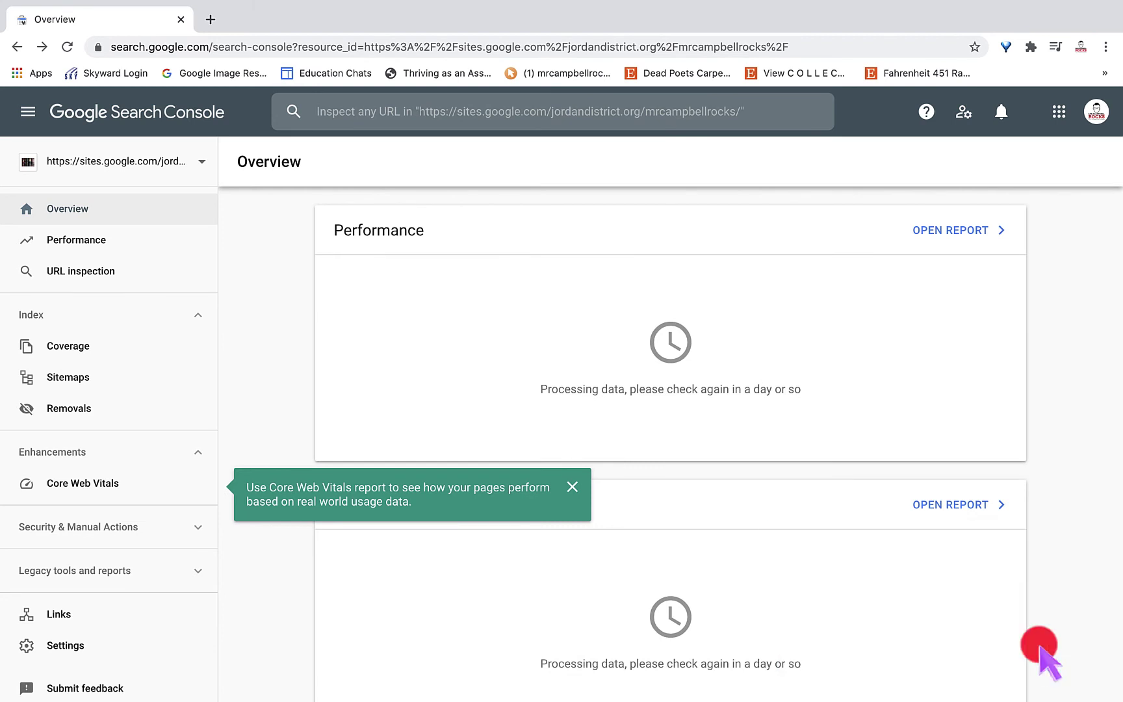
click(573, 487)
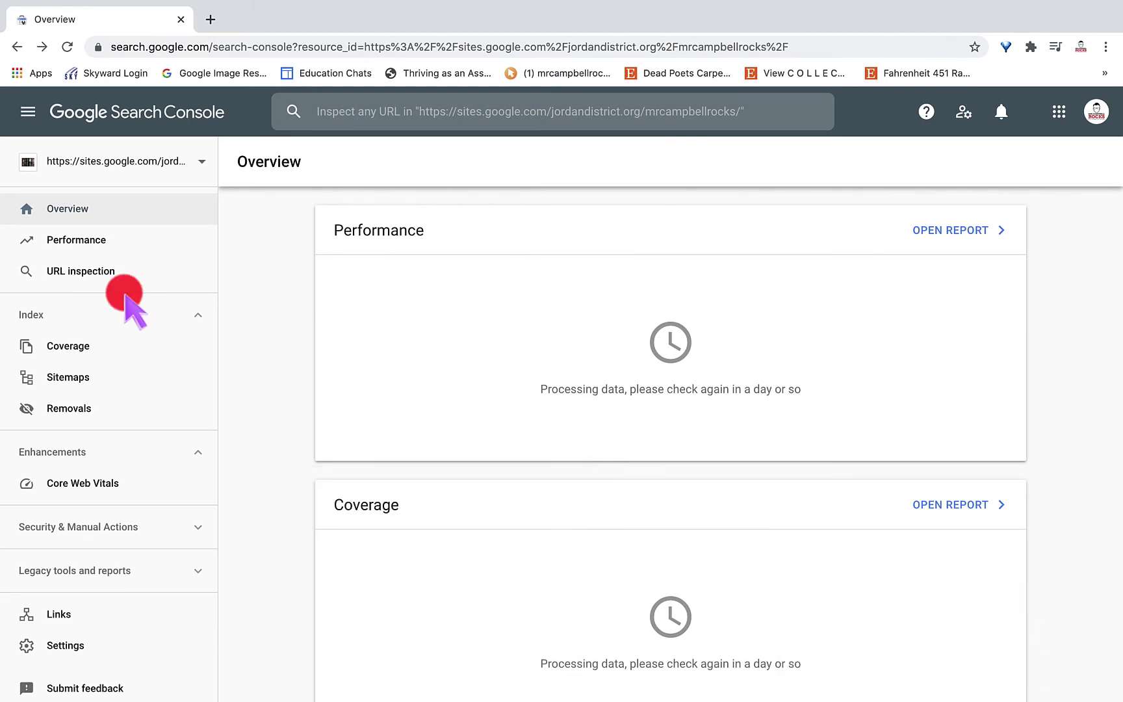
- Open the property's Performance report, dismiss its introductory tip, and look over the report and the other available Search Console sections
click(91, 245)
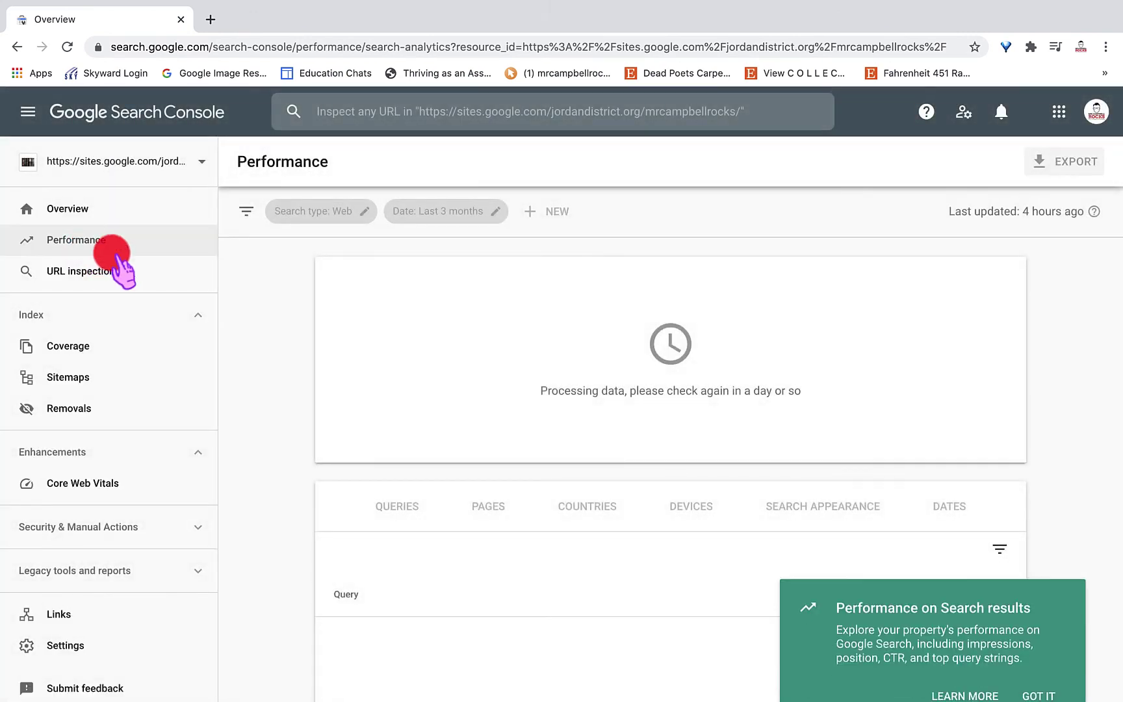
click(1039, 649)
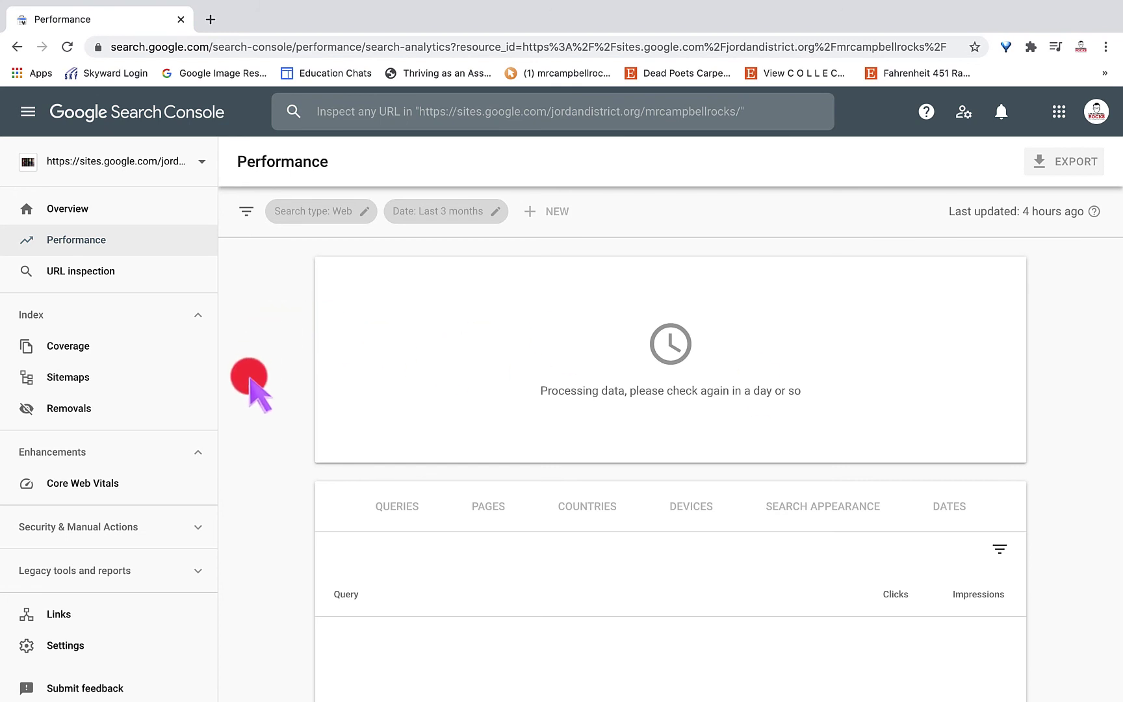
scroll(249, 377, down, 3)
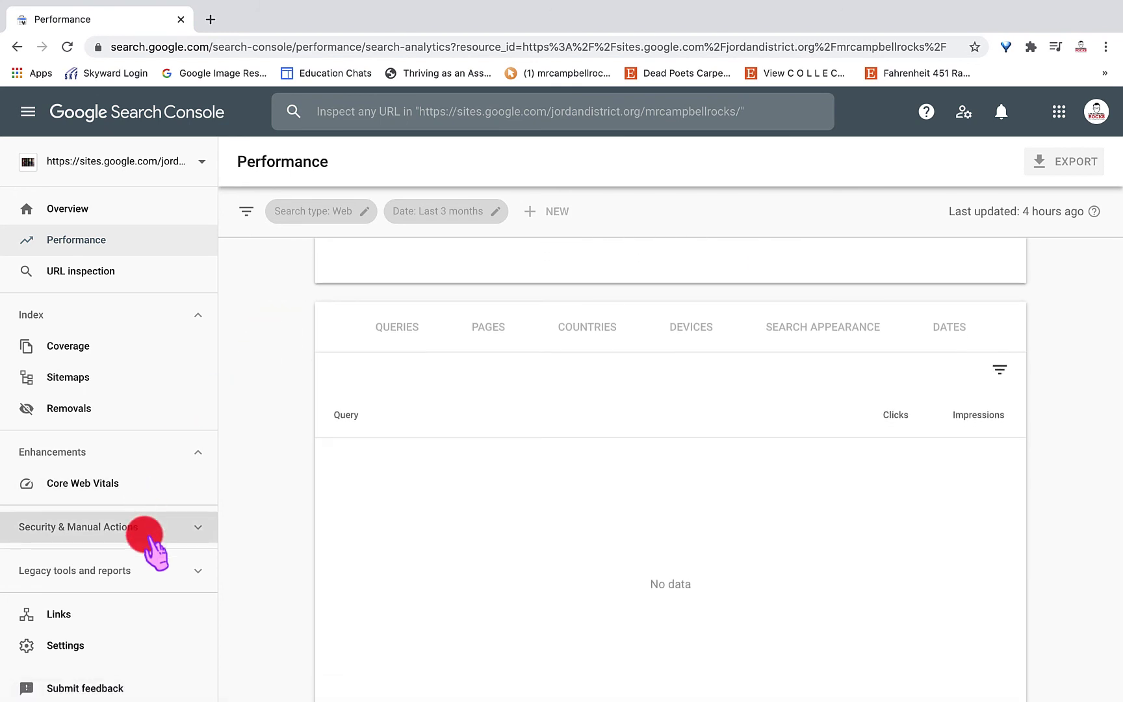
scroll(148, 543, down, 2)
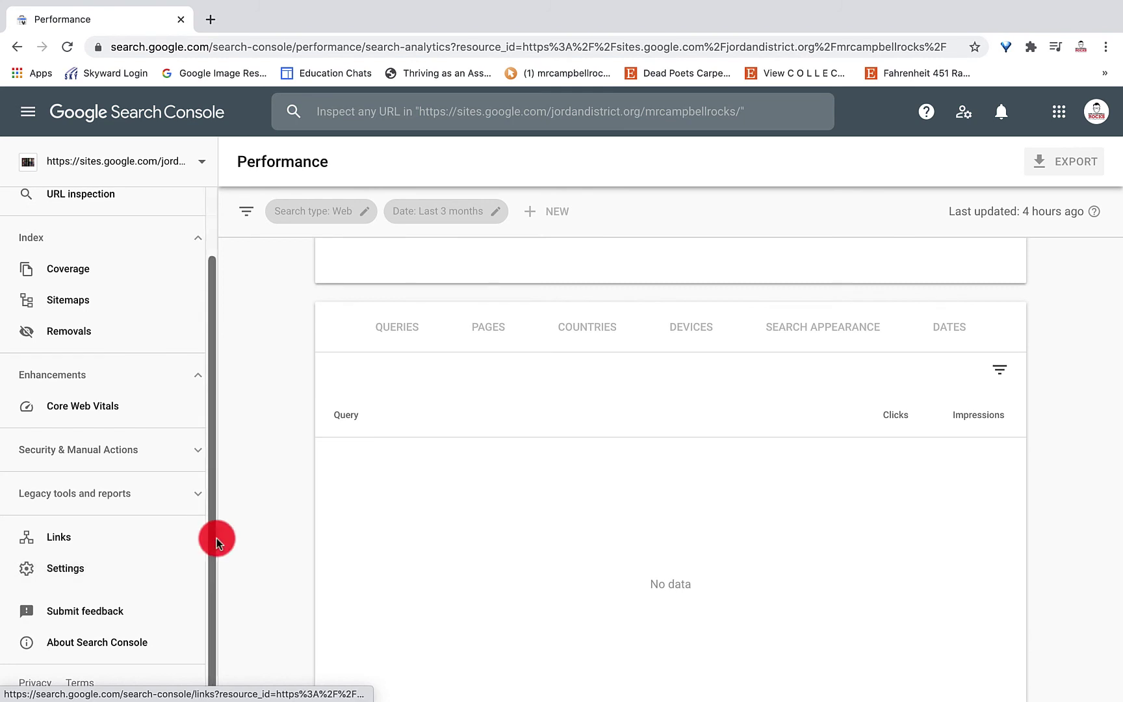
scroll(216, 539, up, 2)
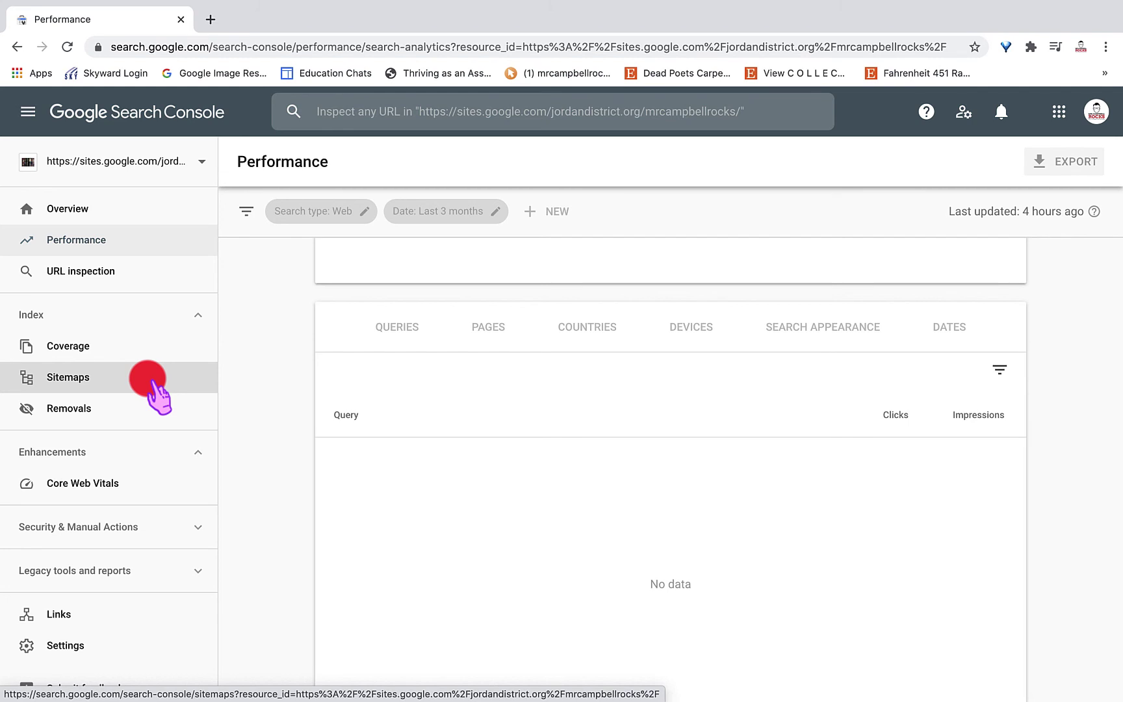
- Try entering the site's create-your-site-now page URL for inspection, and clear the entry without submitting it
click(499, 119)
text(https://sites.google.com/jordandistrict.org/mrcampbellrocks/create-your-site-now#h.5stfwbs2a8s3)
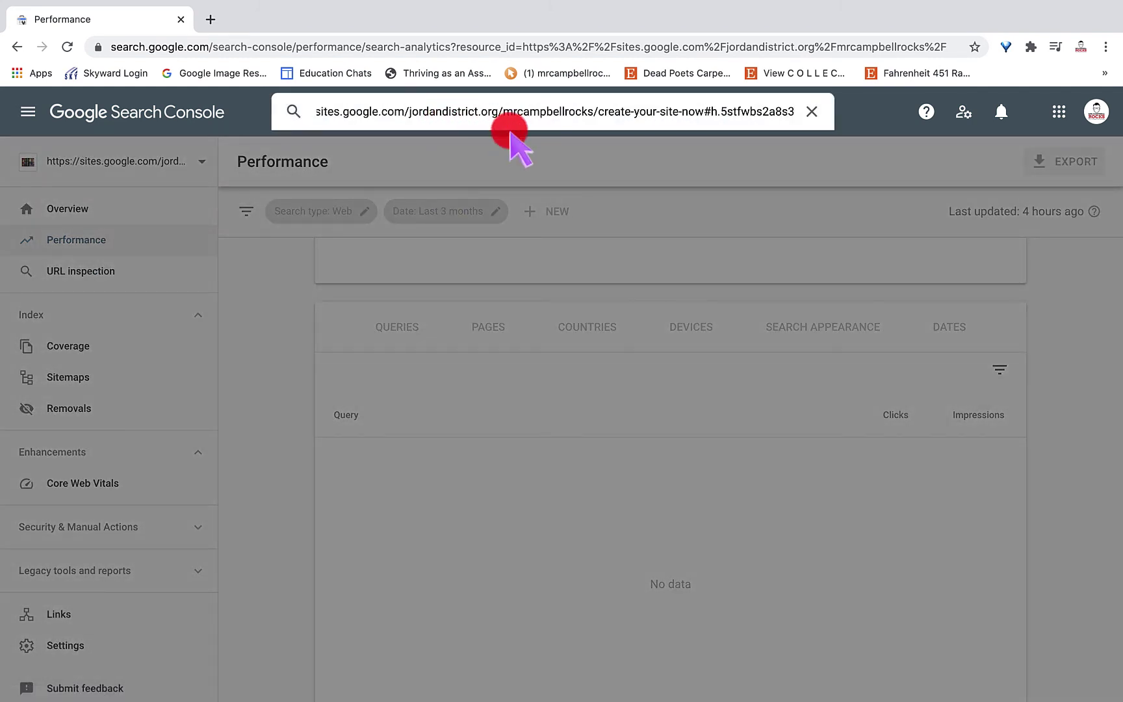
double_click(529, 111)
click(812, 111)
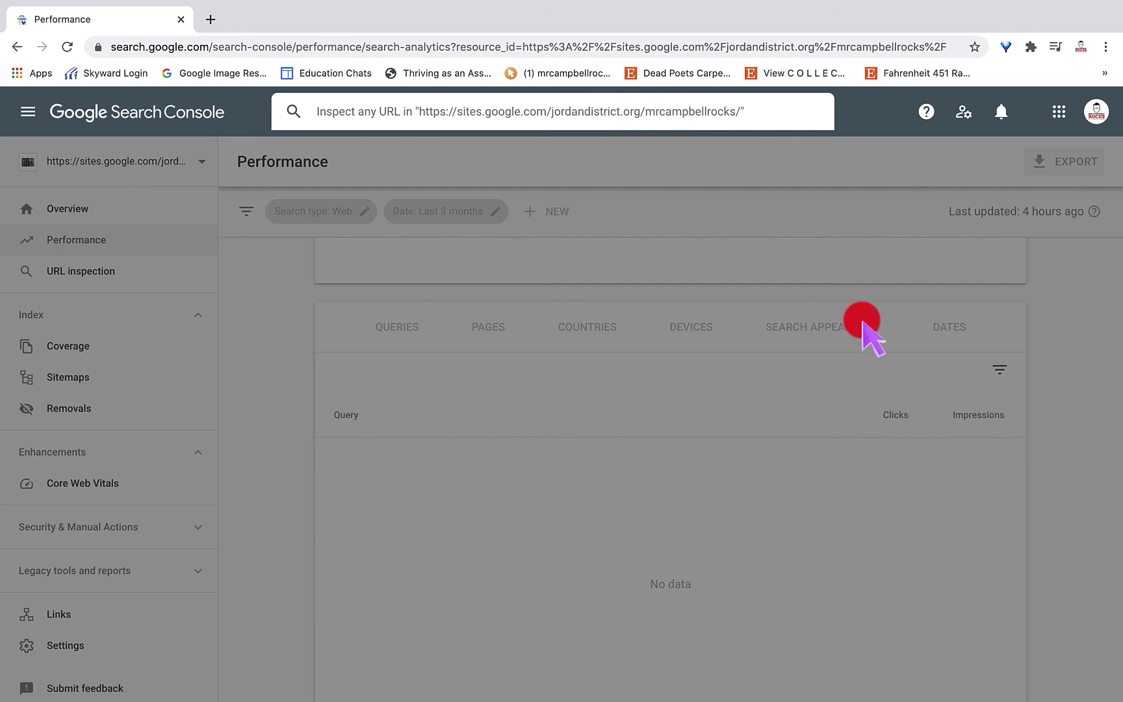
click(1056, 339)
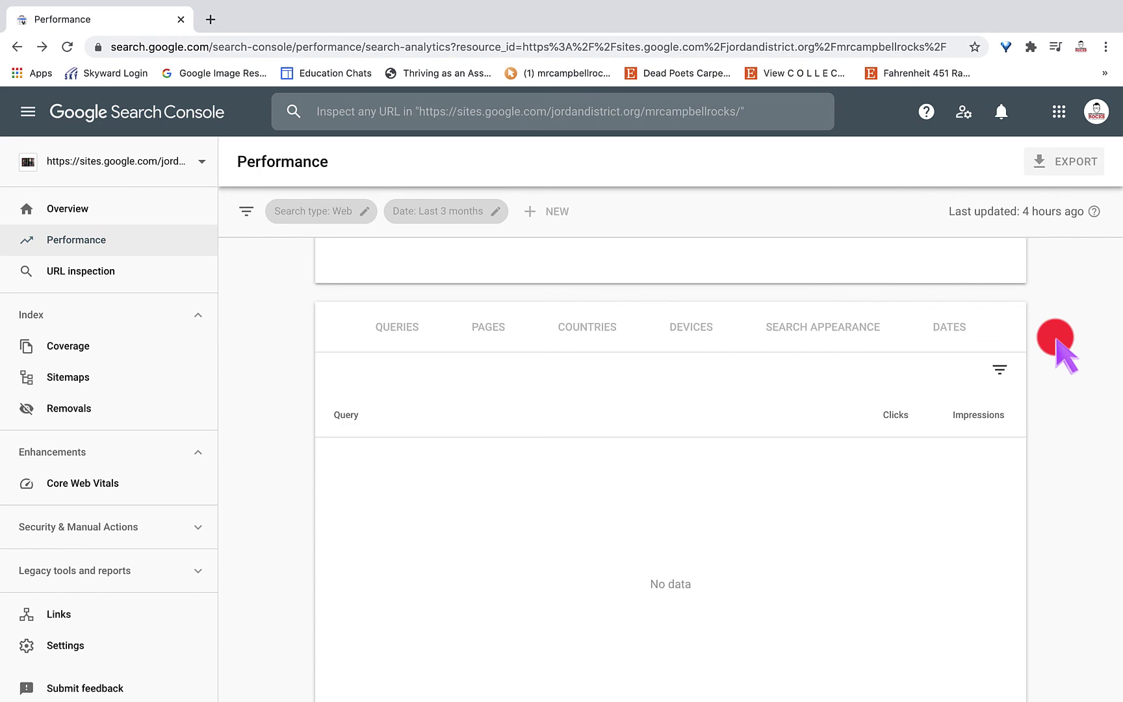
key(ctrl+Right)
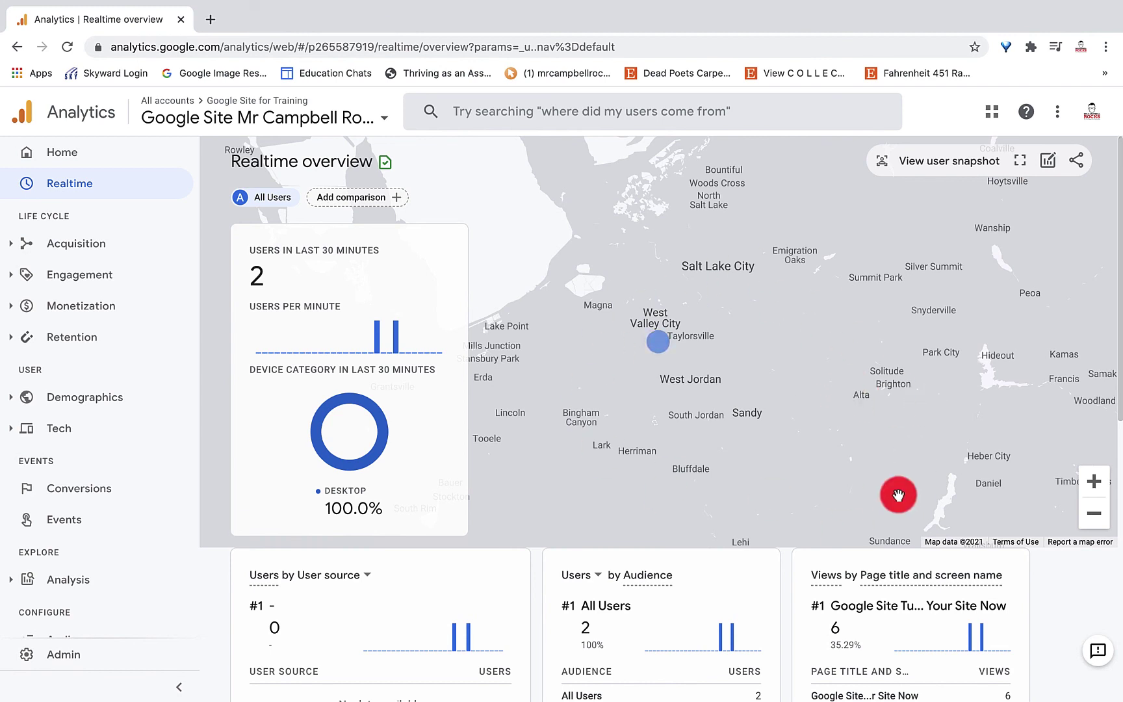
key(ctrl+Left)
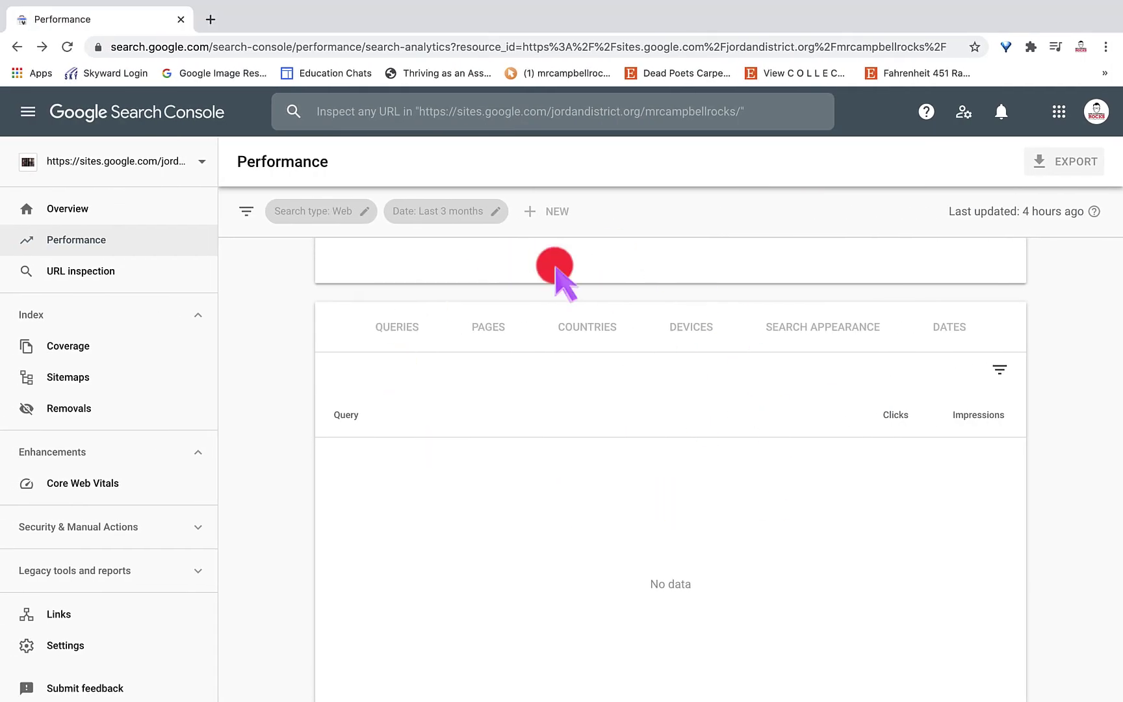